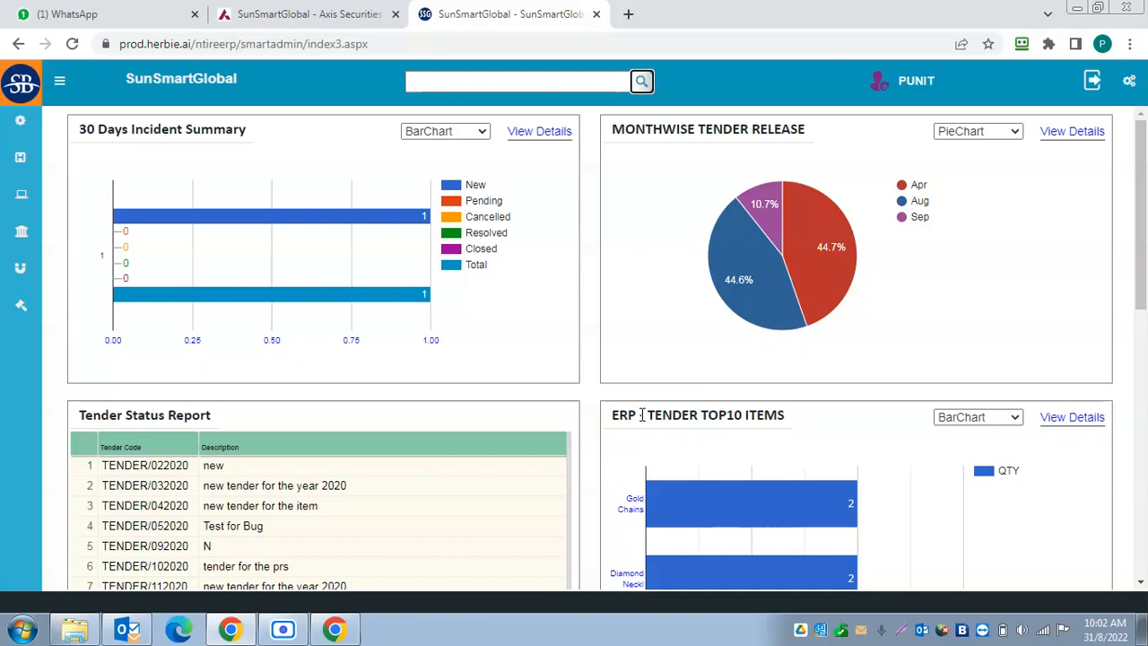
Show the Monthwise Tender Release dashboard chart as a BarChart and view its detailed figures.
{"action": "mouse_move", "coordinate": [29, 208]}
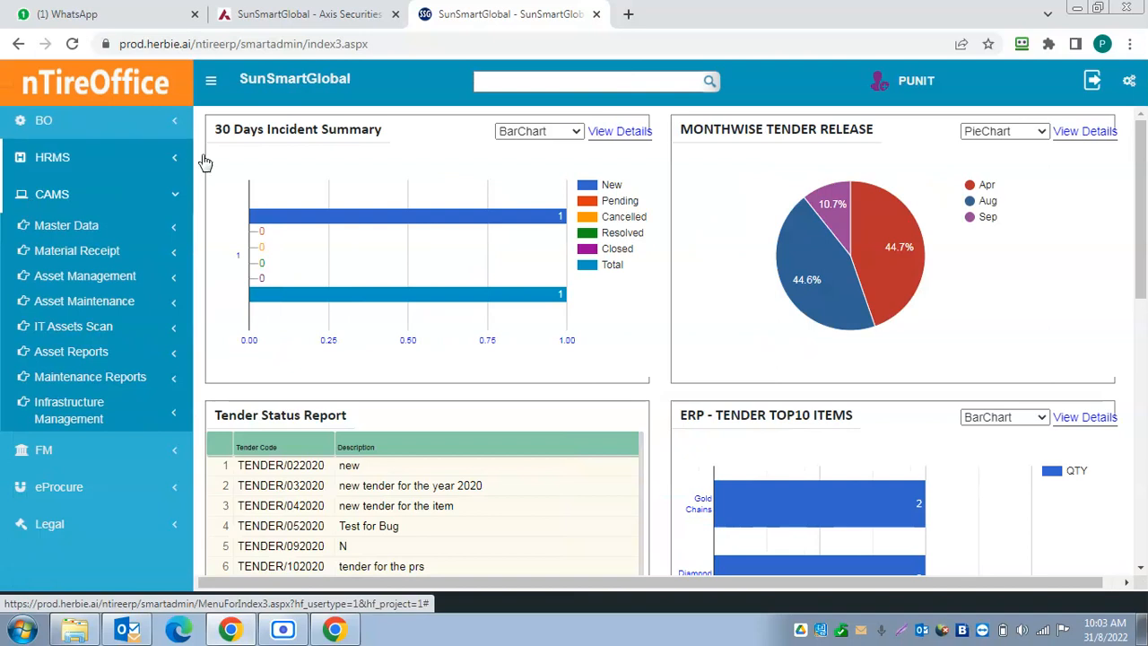
{"action": "left_click", "coordinate": [209, 82]}
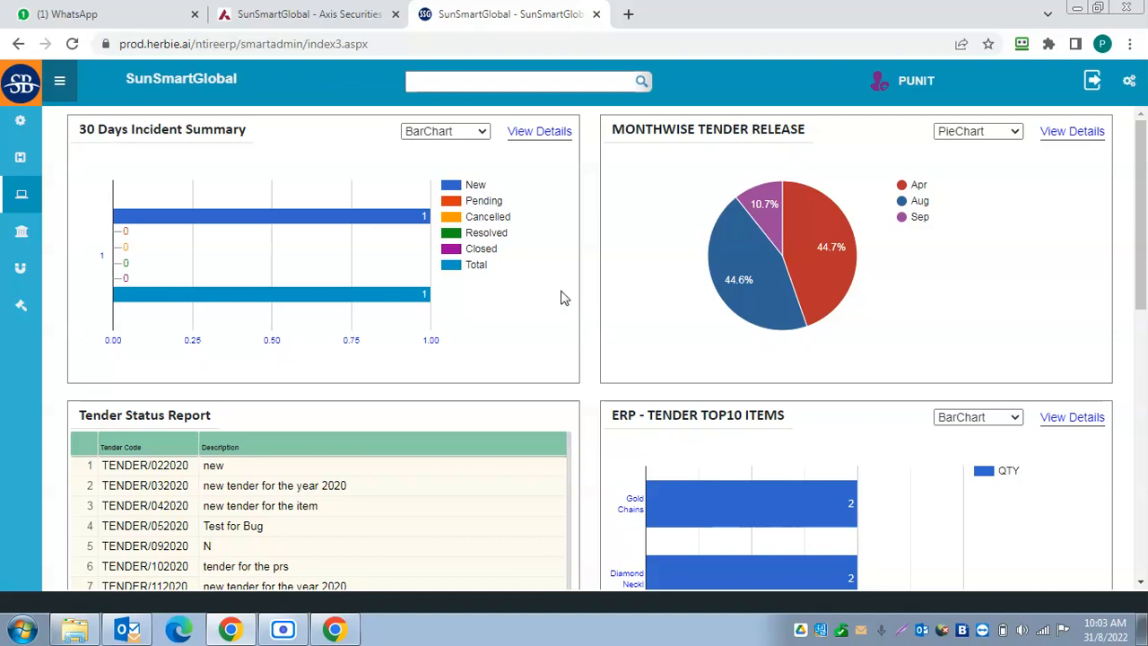
{"action": "mouse_move", "coordinate": [770, 325]}
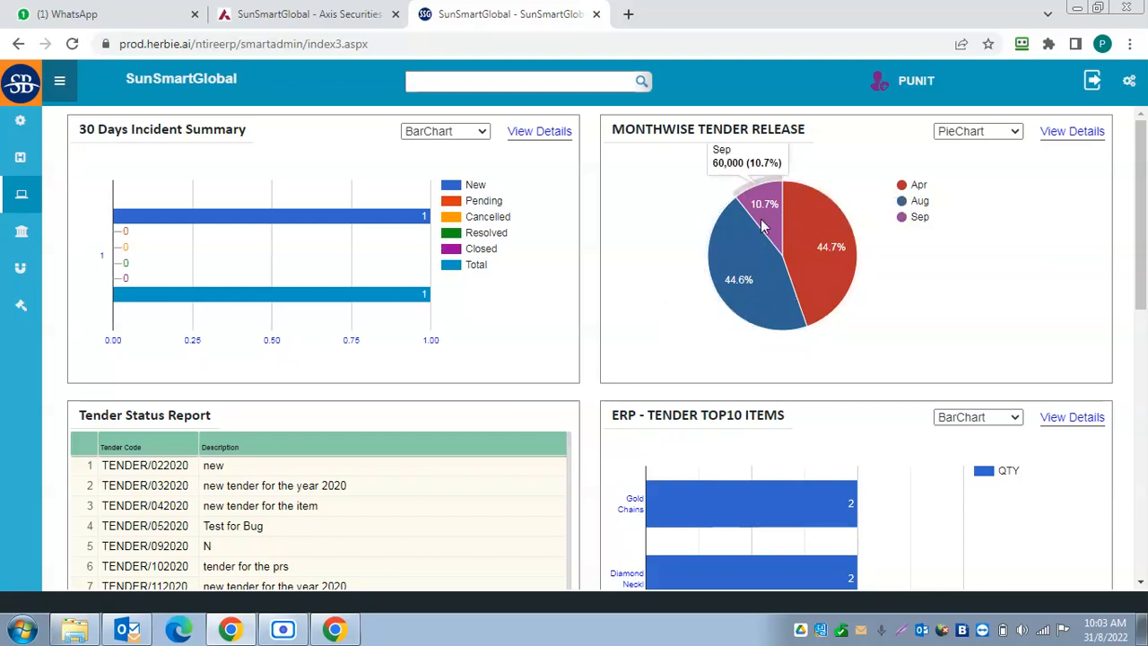
{"action": "left_click", "coordinate": [993, 135]}
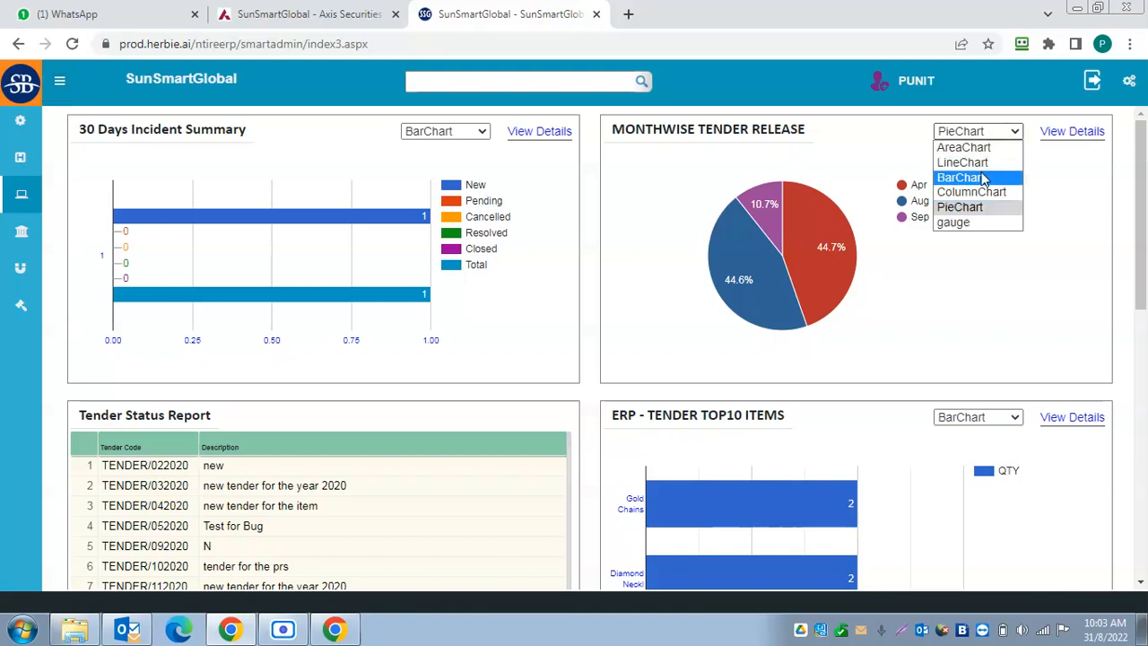
{"action": "left_click", "coordinate": [984, 178]}
{"action": "left_click", "coordinate": [1082, 138]}
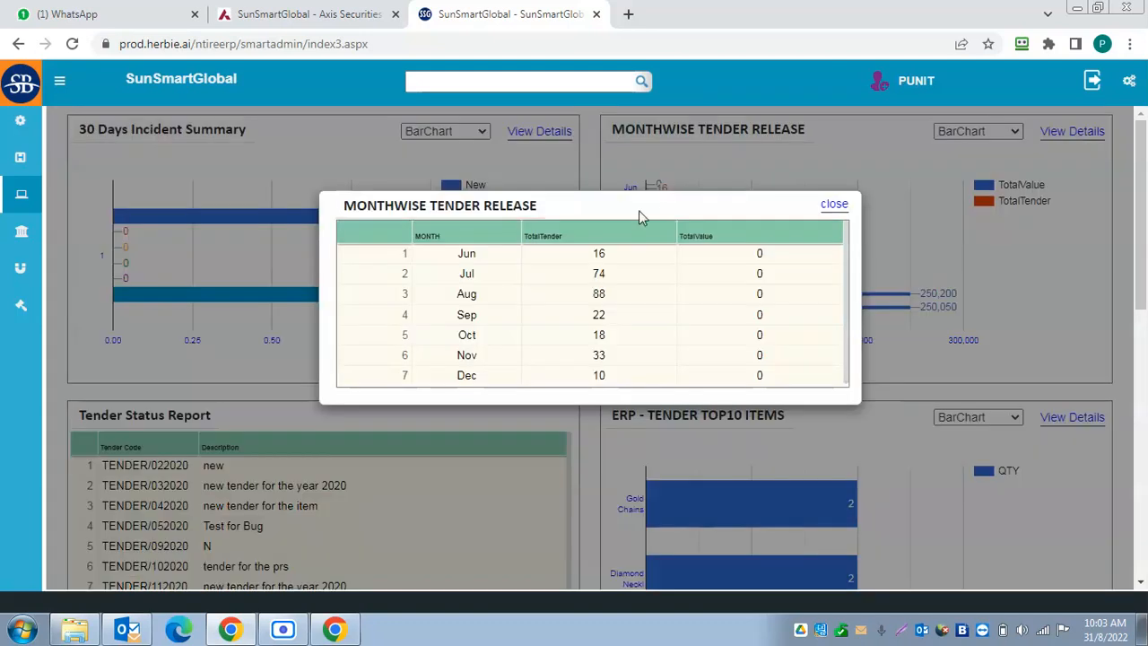
{"action": "left_click", "coordinate": [834, 206]}
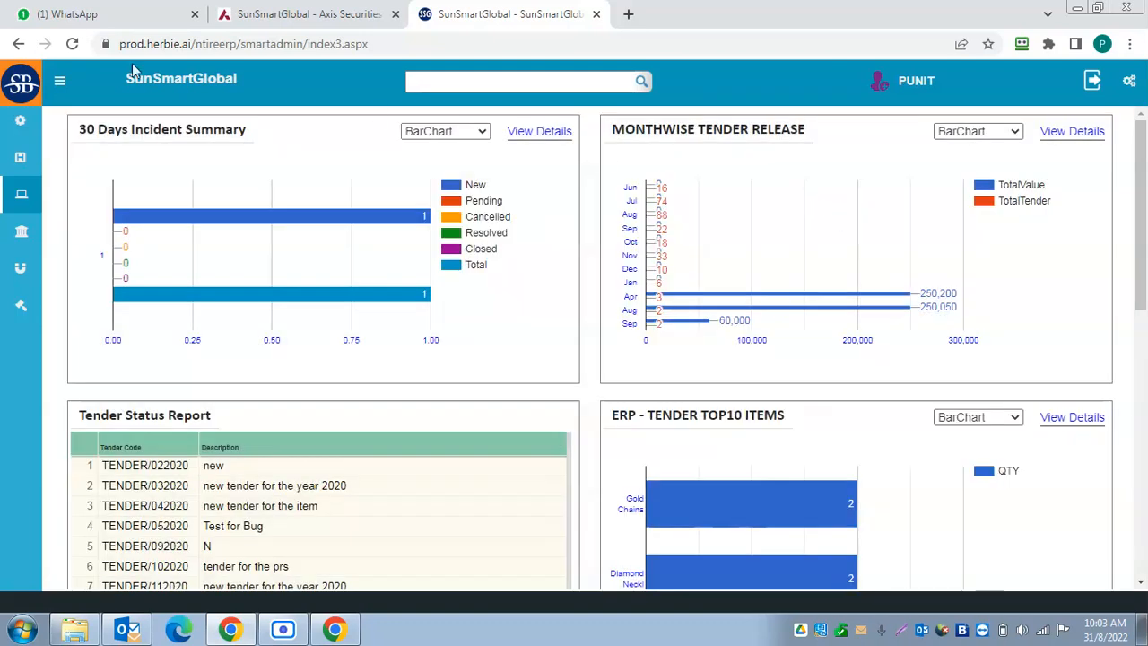
List the active roles in the BO User Role Master and examine the access options of the Approval User role.
{"action": "left_click", "coordinate": [21, 124]}
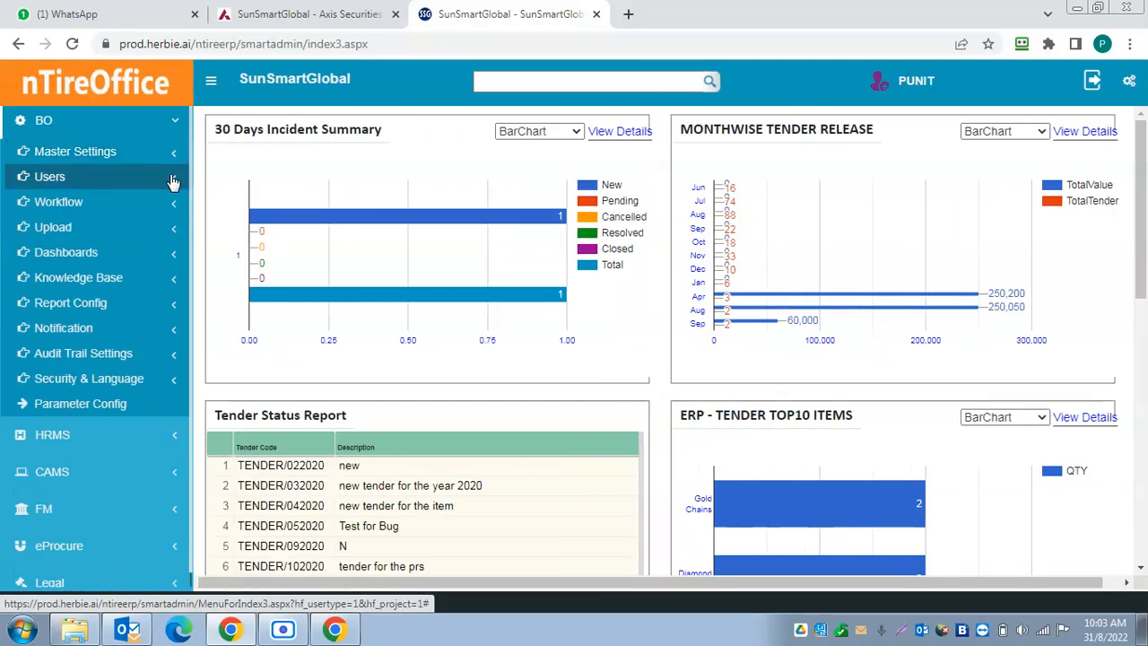
{"action": "left_click", "coordinate": [171, 179]}
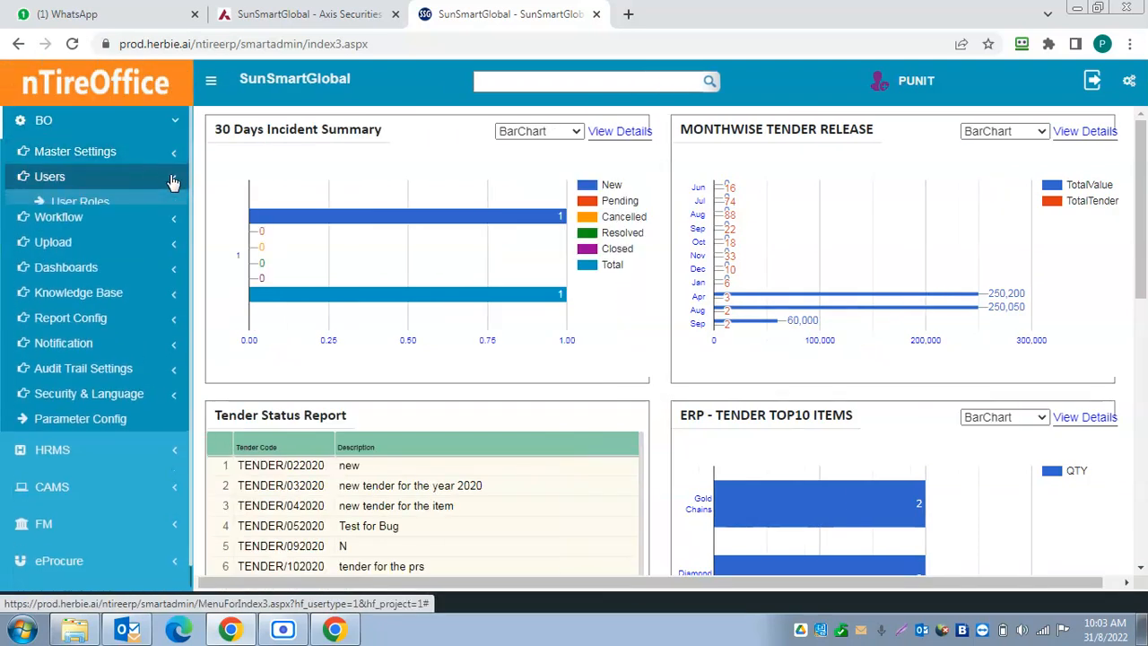
{"action": "left_click", "coordinate": [99, 205]}
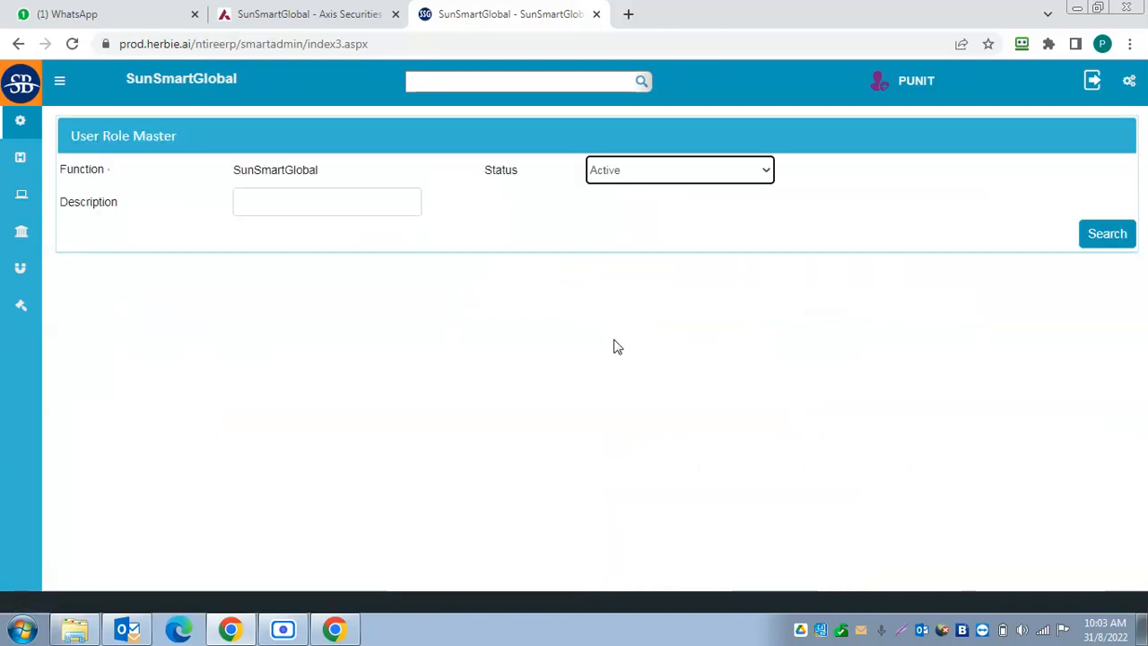
{"action": "left_click", "coordinate": [1113, 240]}
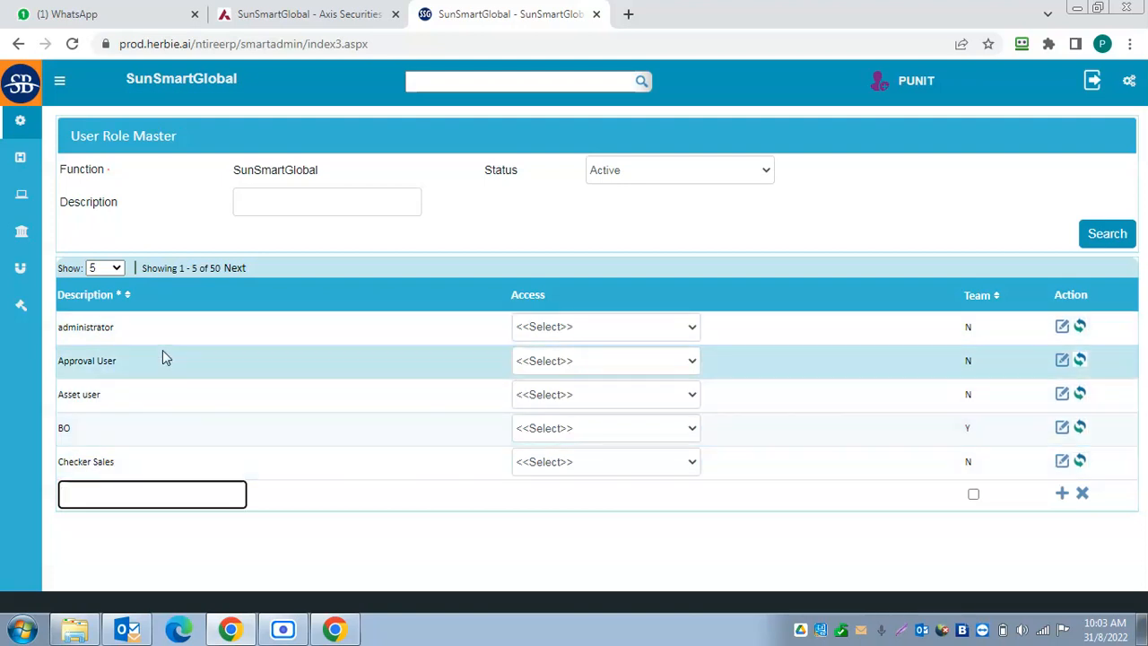
{"action": "left_click", "coordinate": [688, 363]}
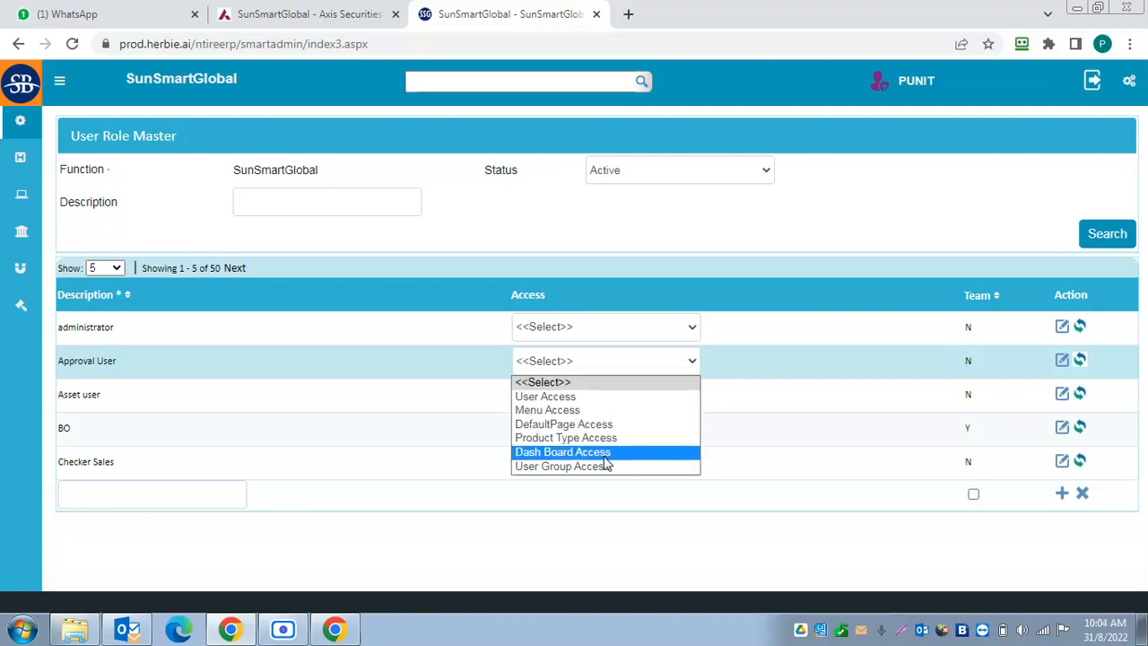
{"action": "left_click", "coordinate": [685, 370]}
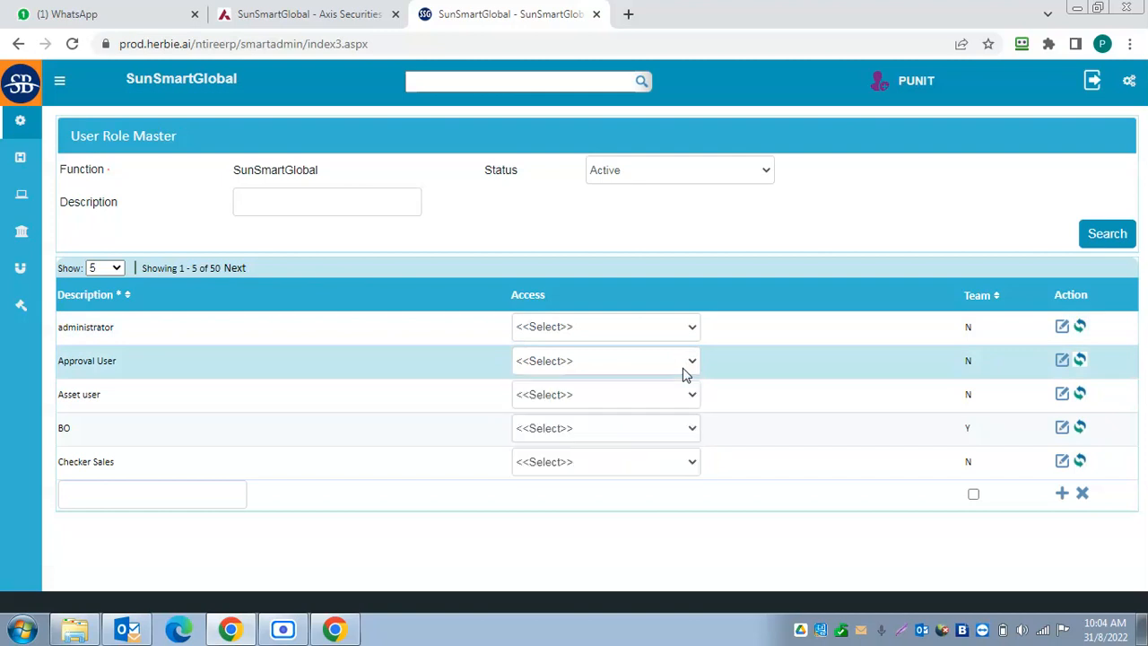
Examine which functions the CAMS module offers, including its Master Data entries.
{"action": "left_click", "coordinate": [21, 196]}
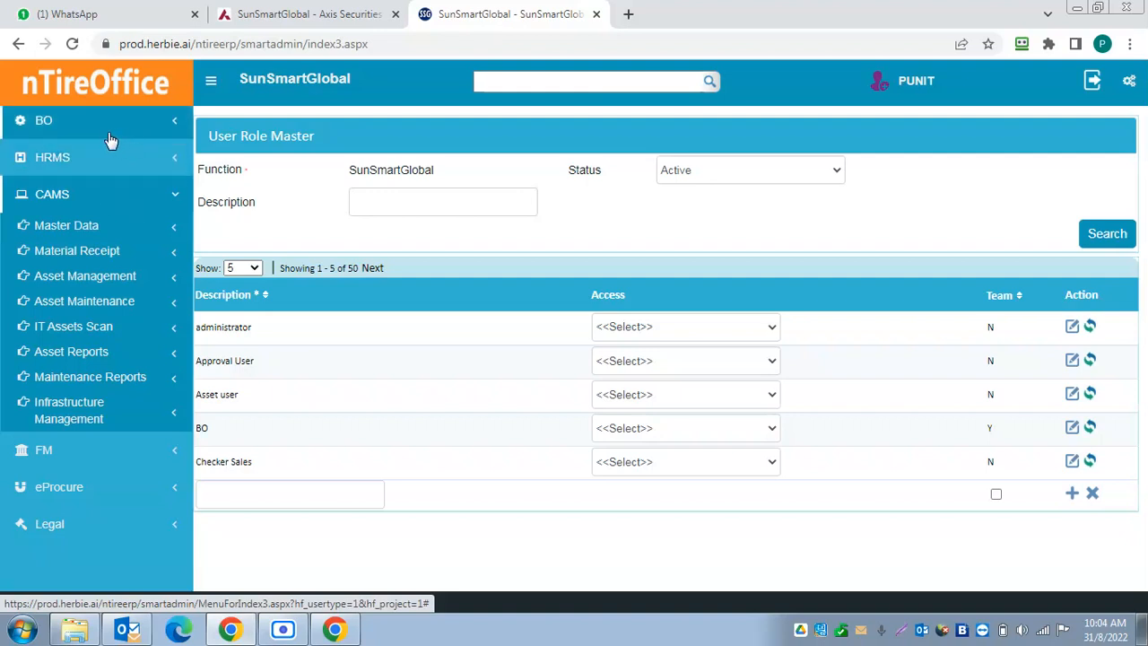
{"action": "left_click", "coordinate": [177, 125]}
{"action": "left_click", "coordinate": [169, 122]}
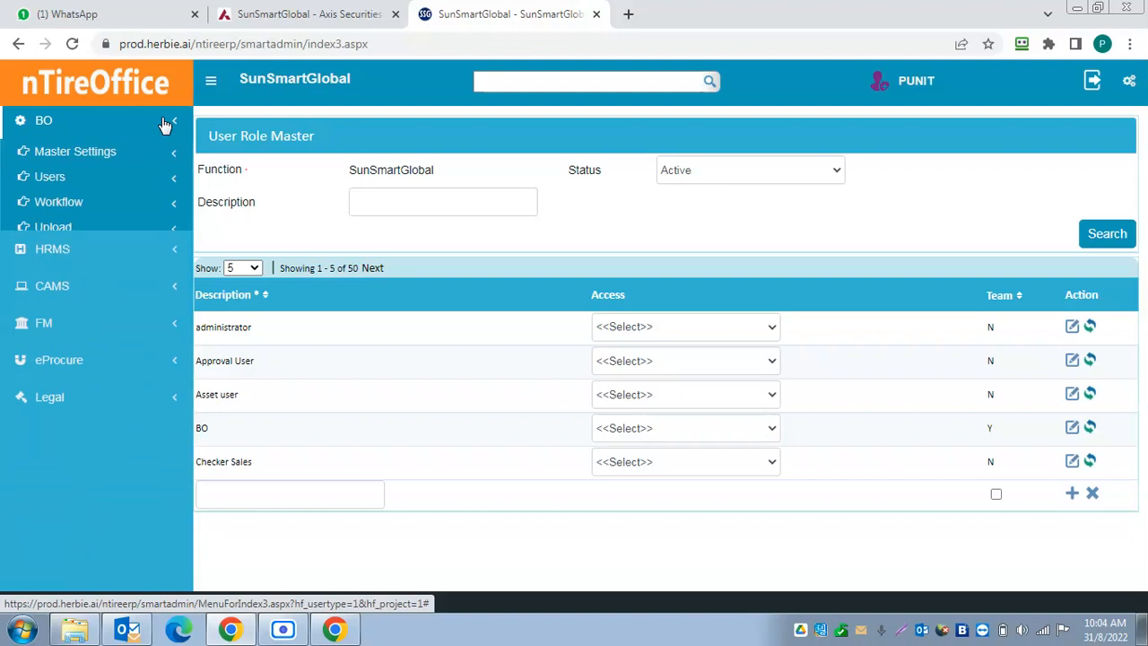
{"action": "left_click", "coordinate": [185, 198]}
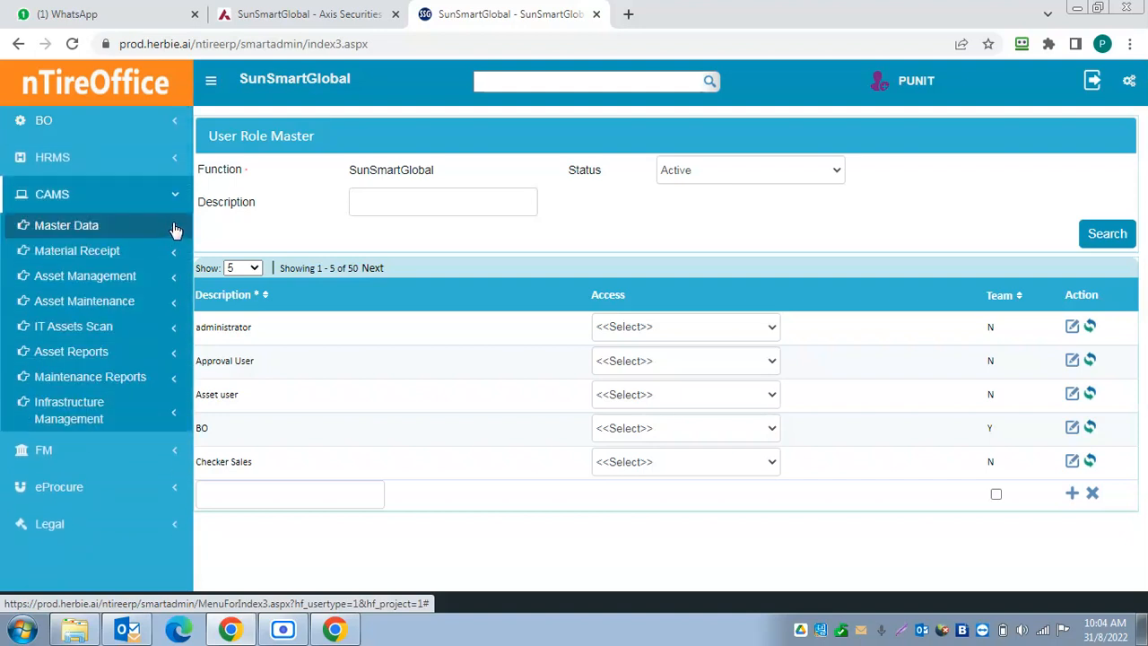
{"action": "left_click", "coordinate": [175, 231]}
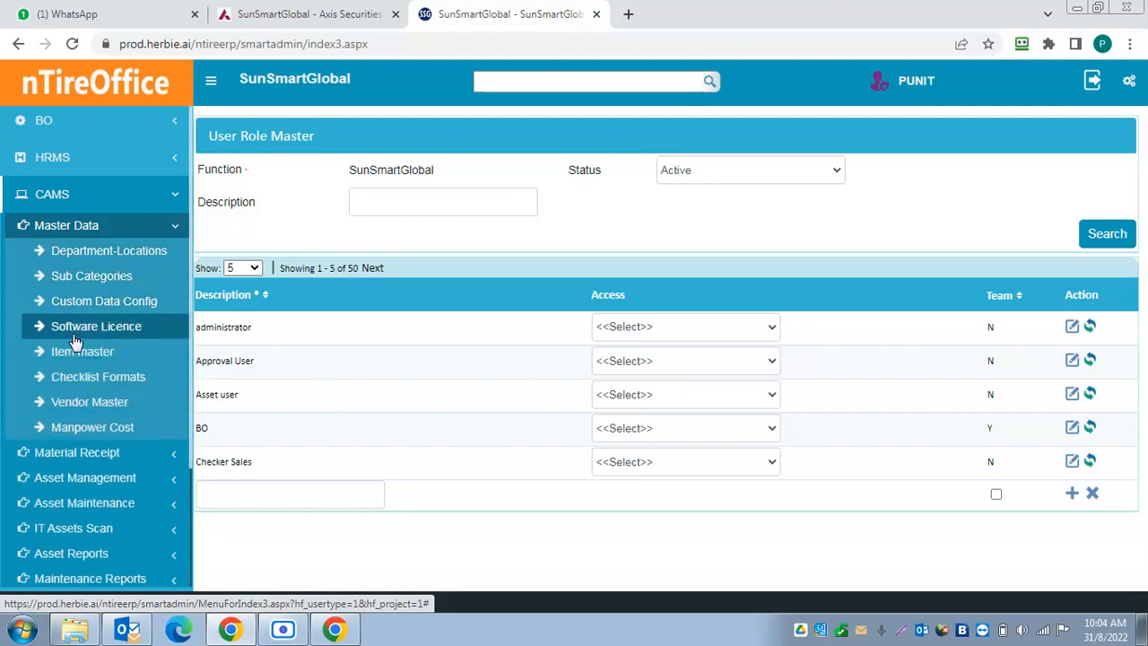
{"action": "left_click", "coordinate": [176, 230]}
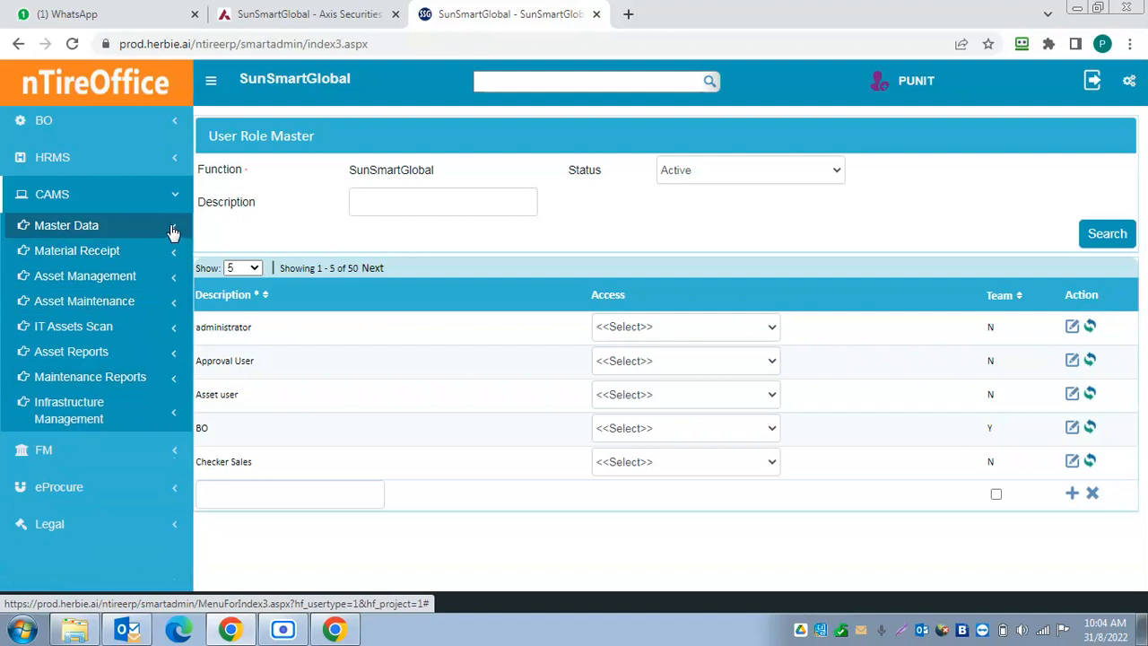
{"action": "left_click", "coordinate": [173, 232]}
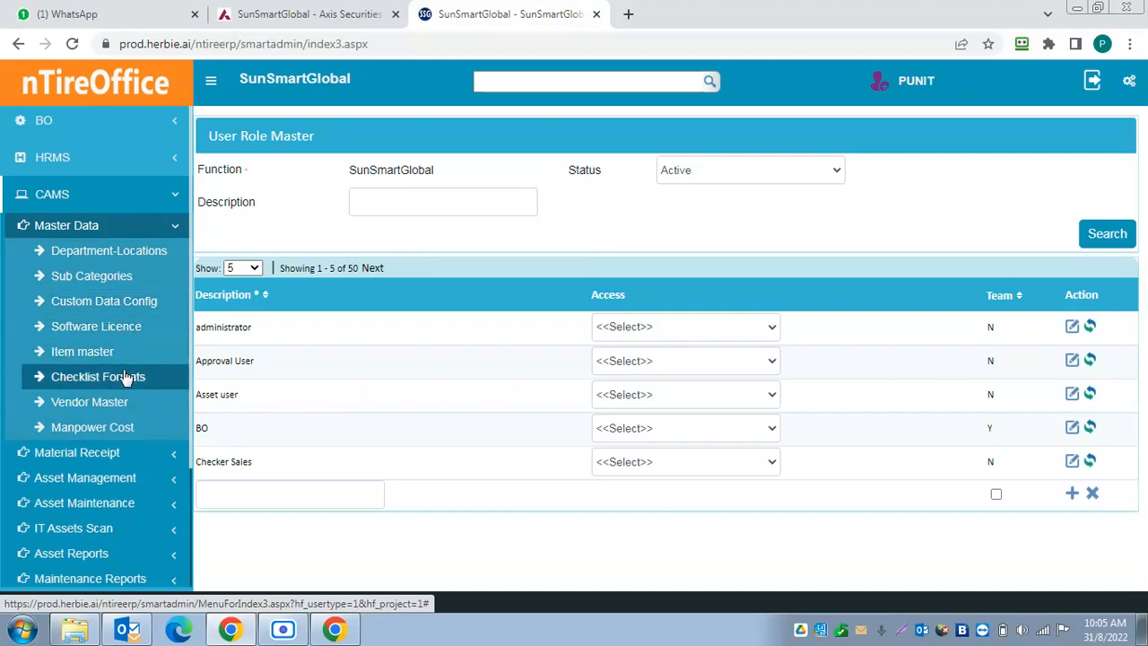
{"action": "left_click", "coordinate": [173, 230]}
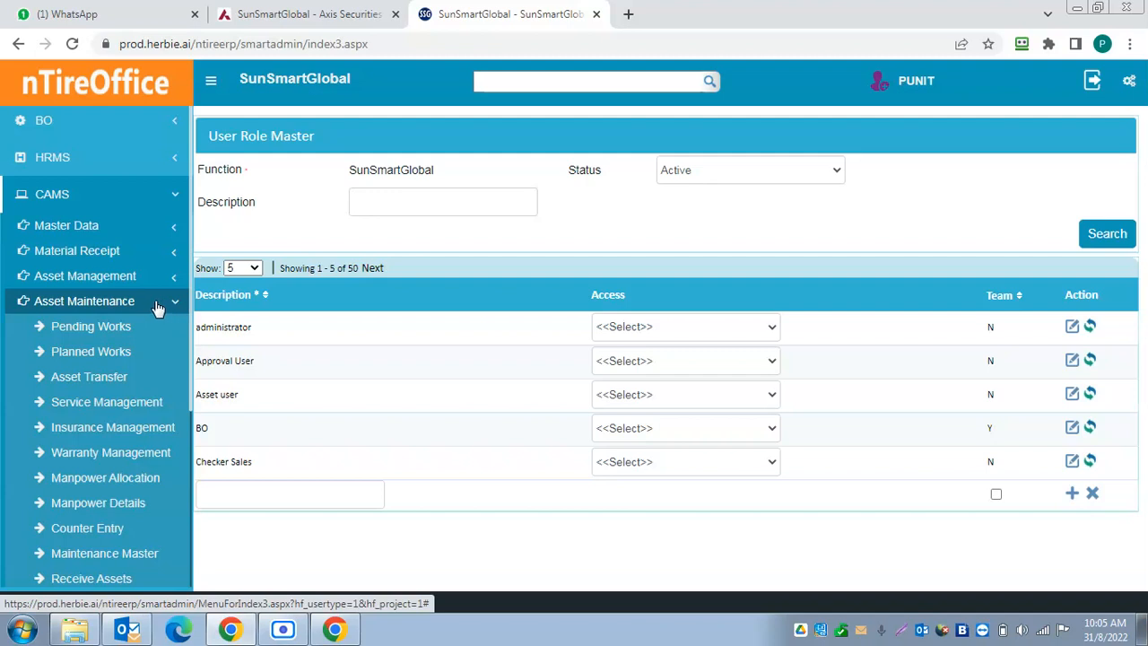
Open the CAMS Asset Master and start a new asset record for the DUBAI branch.
{"action": "left_click", "coordinate": [163, 296]}
{"action": "left_click", "coordinate": [174, 280]}
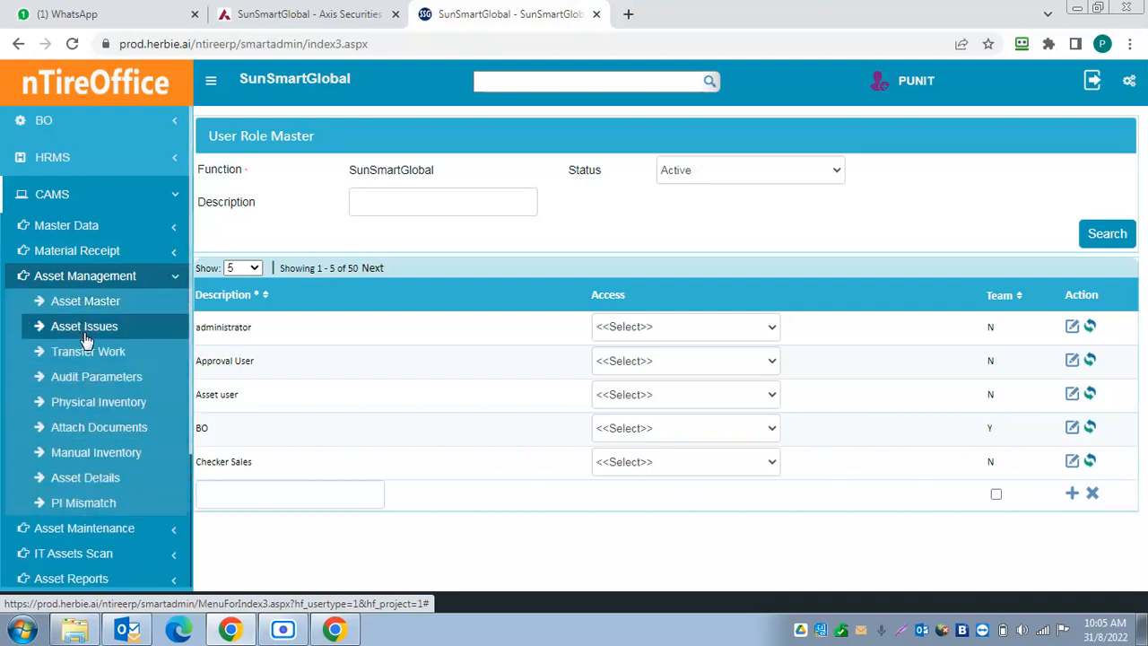
{"action": "left_click", "coordinate": [106, 301]}
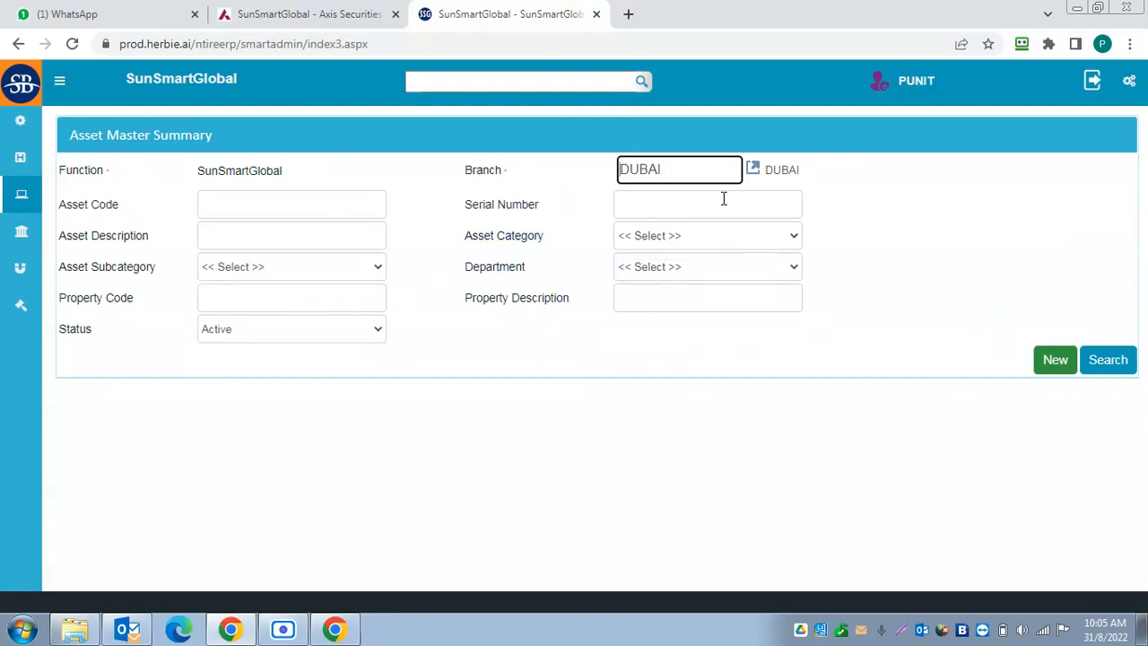
{"action": "left_click", "coordinate": [1056, 361]}
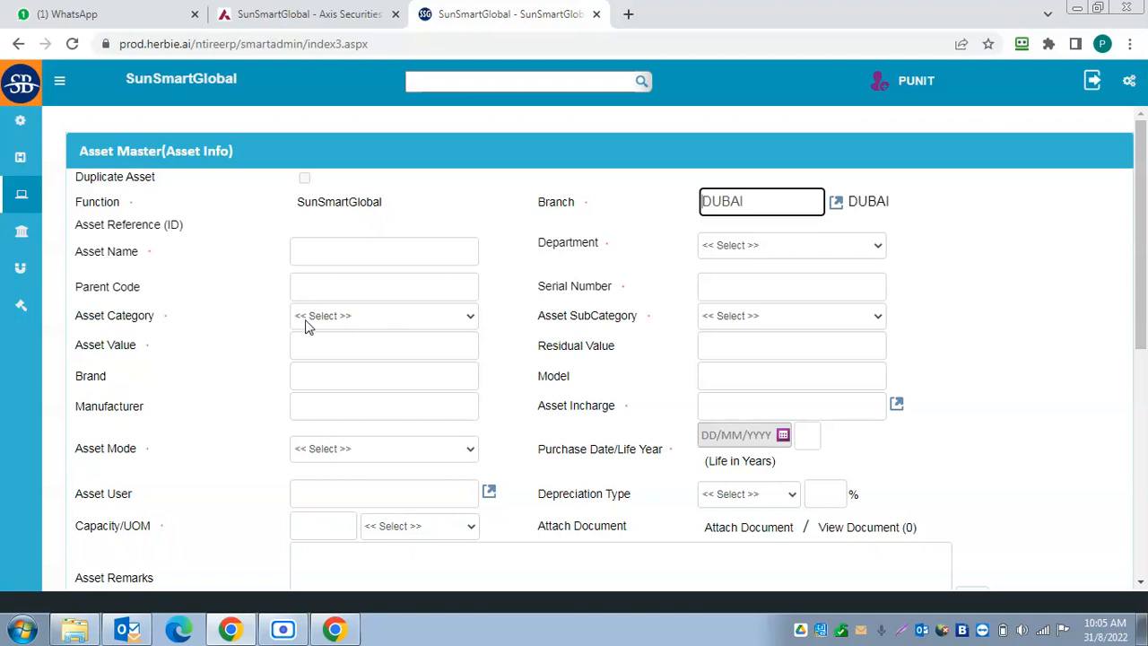
Examine the asset categories available for the new asset record.
{"action": "left_click", "coordinate": [469, 317]}
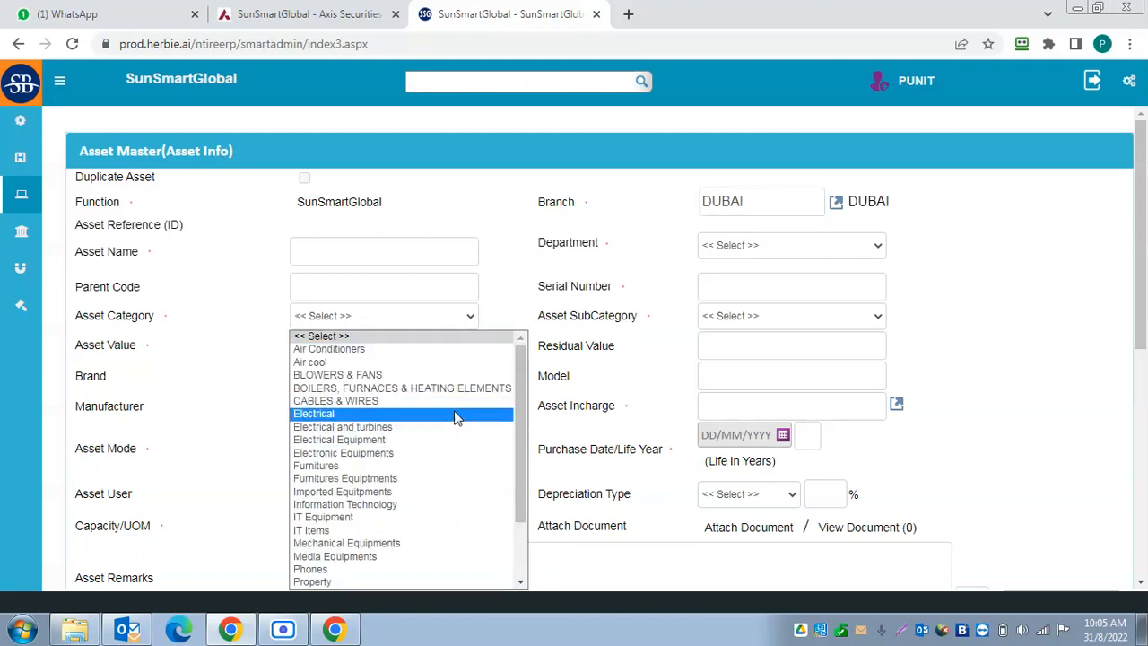
{"action": "mouse_move", "coordinate": [521, 381]}
{"action": "left_mouse_down"}
{"action": "mouse_move", "coordinate": [509, 533]}
{"action": "mouse_move", "coordinate": [529, 366]}
{"action": "left_mouse_up"}
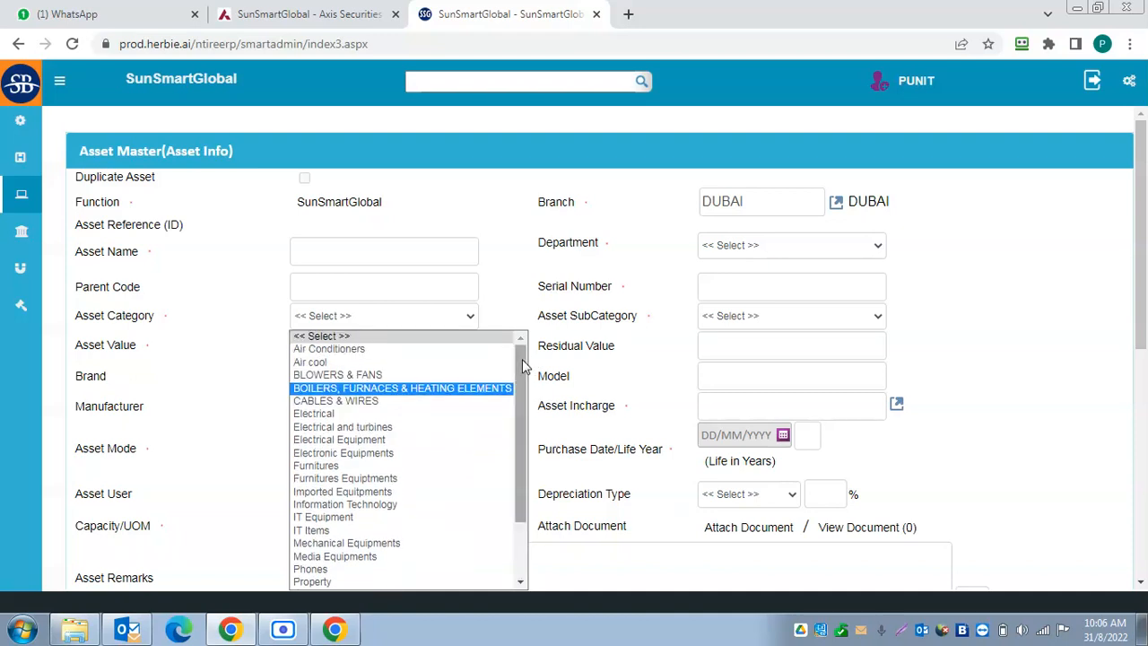
{"action": "left_click_drag", "start_coordinate": [524, 365], "coordinate": [522, 328]}
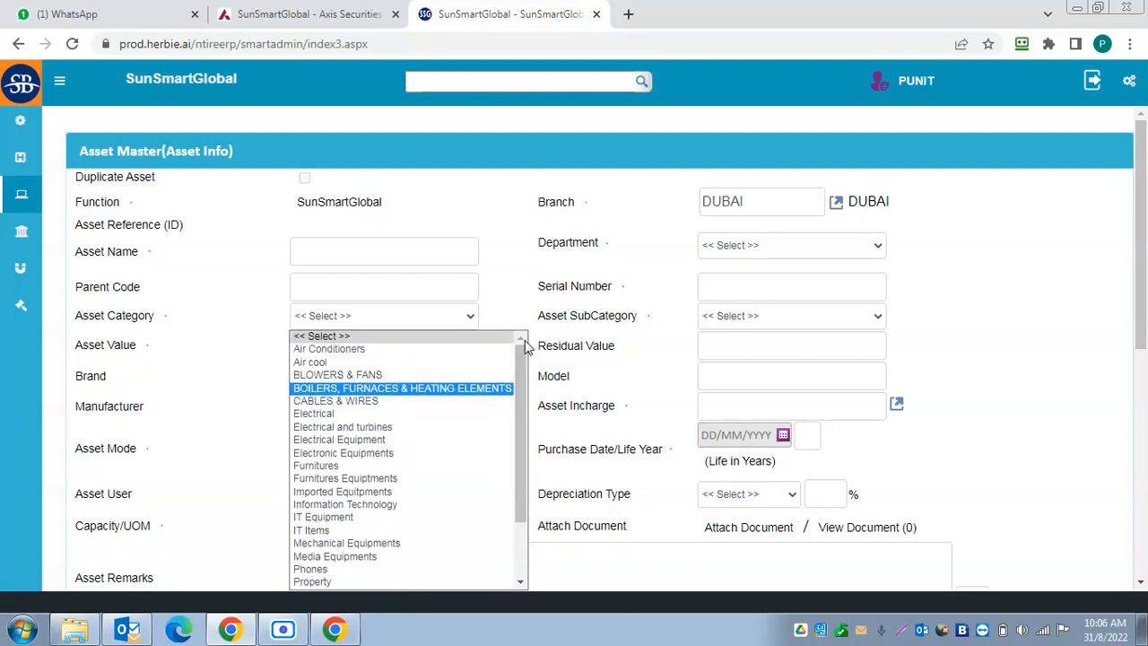
Open the BO Master Data configuration and set its product to CAMS.
{"action": "left_click", "coordinate": [22, 201]}
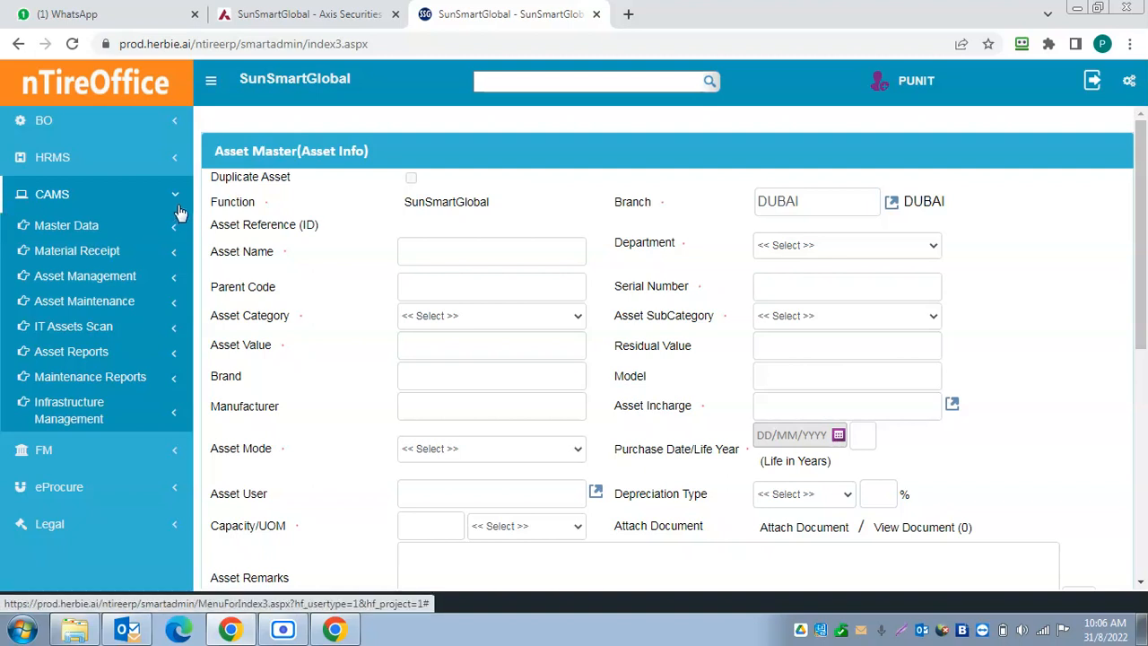
{"action": "left_click", "coordinate": [173, 234]}
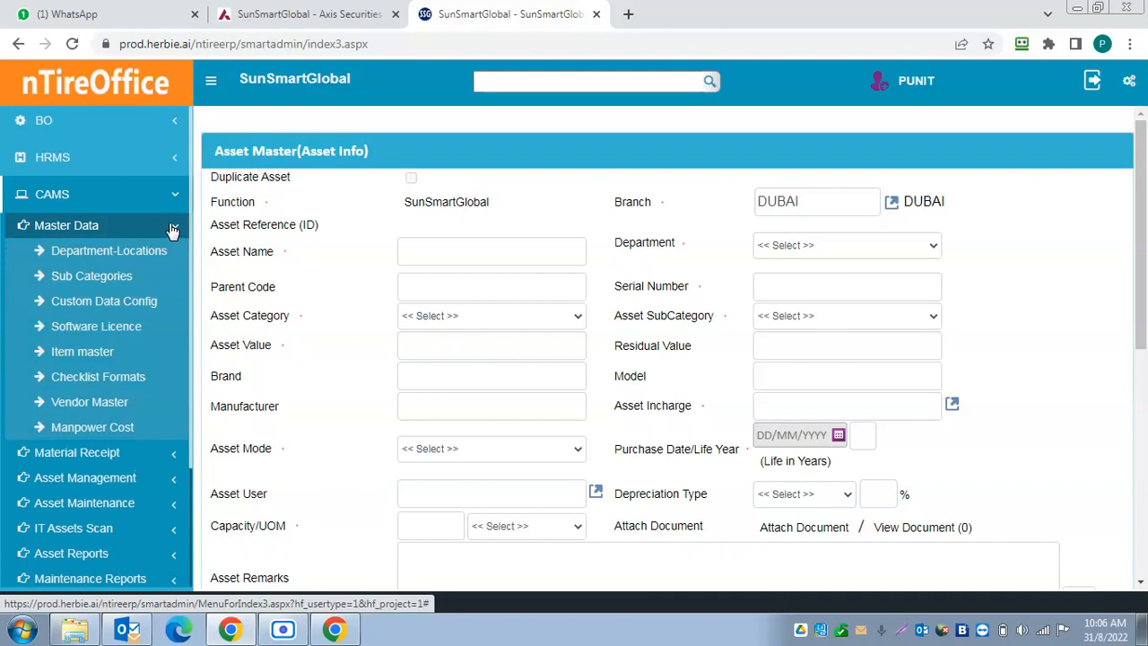
{"action": "left_click", "coordinate": [173, 230]}
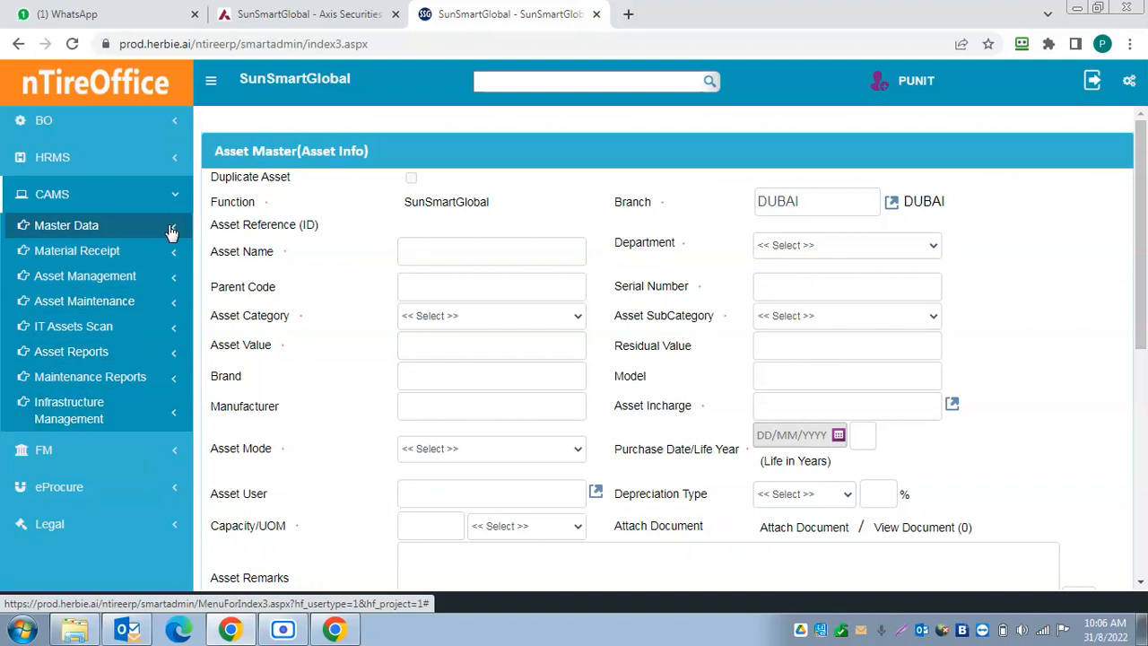
{"action": "left_click", "coordinate": [174, 121]}
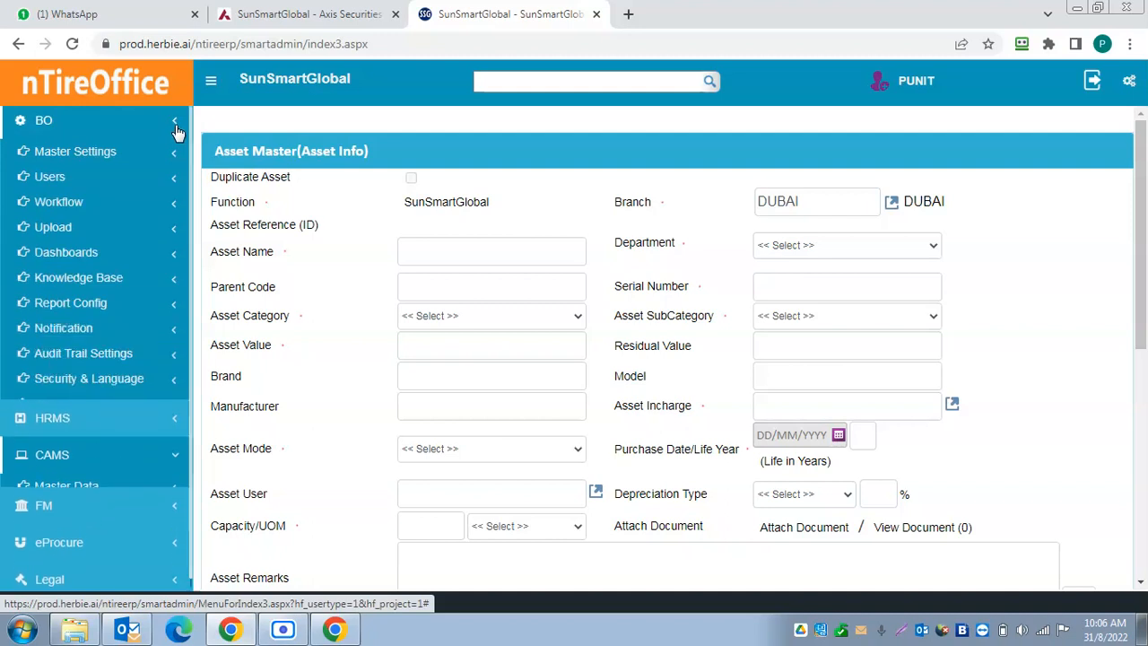
{"action": "left_click", "coordinate": [179, 157]}
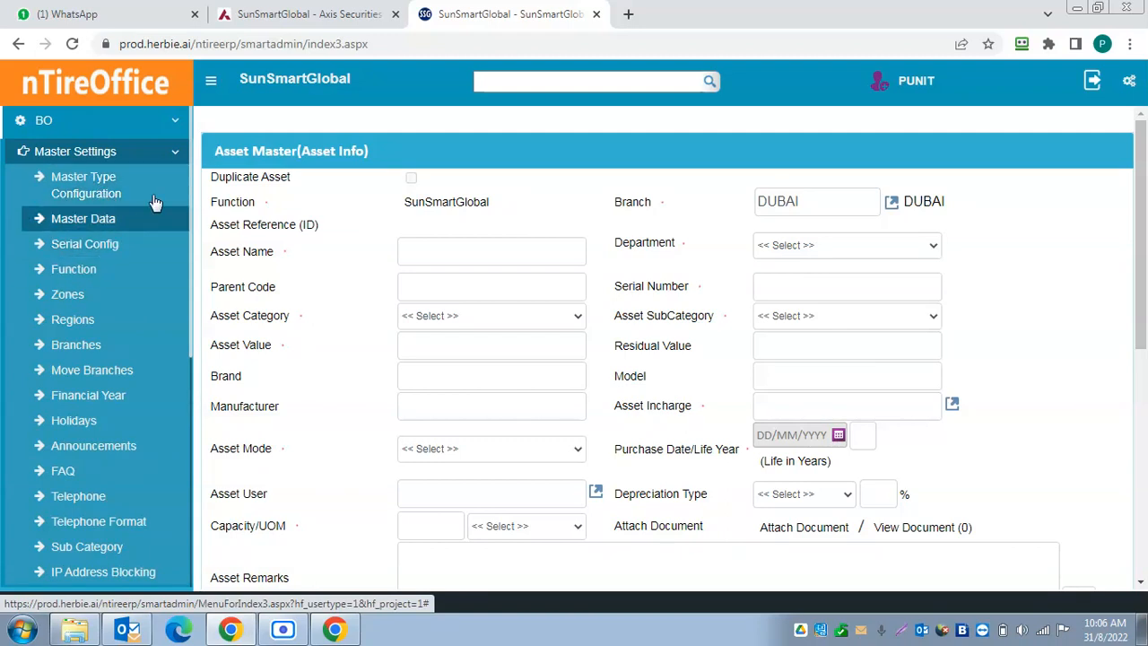
{"action": "left_click", "coordinate": [107, 222]}
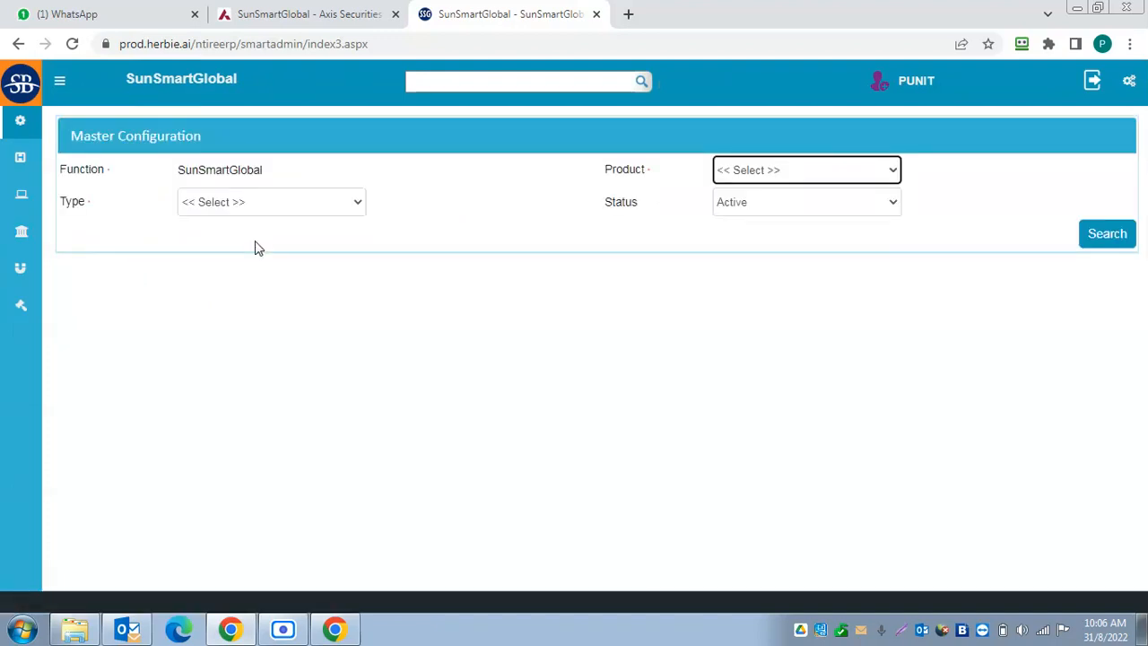
{"action": "left_click", "coordinate": [849, 174]}
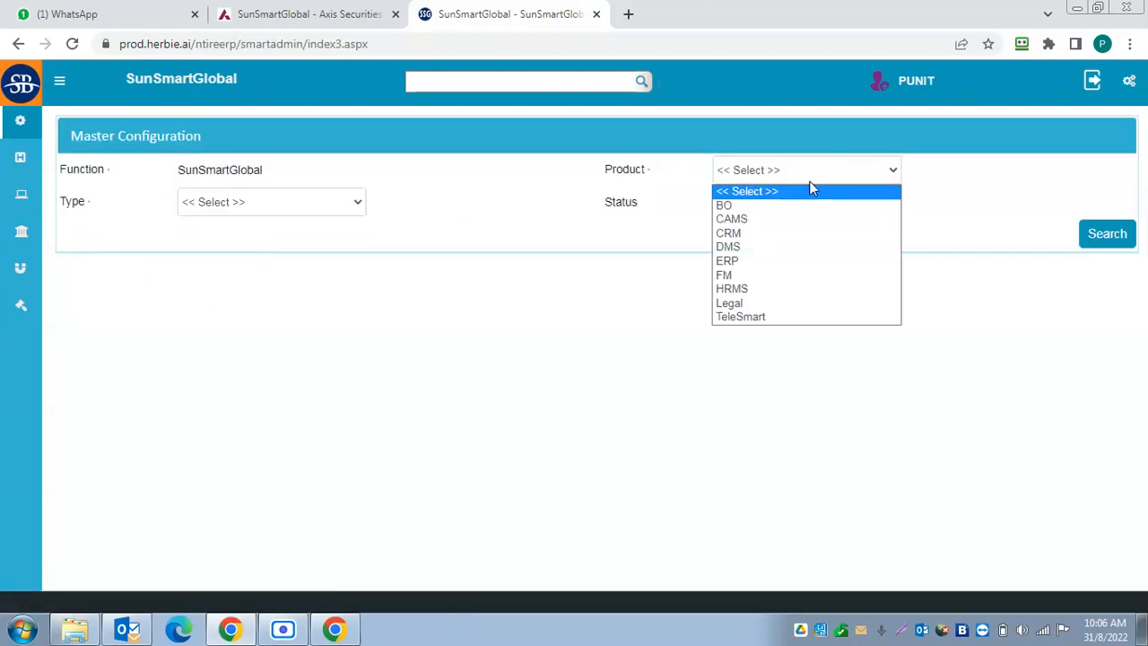
{"action": "left_click", "coordinate": [772, 219]}
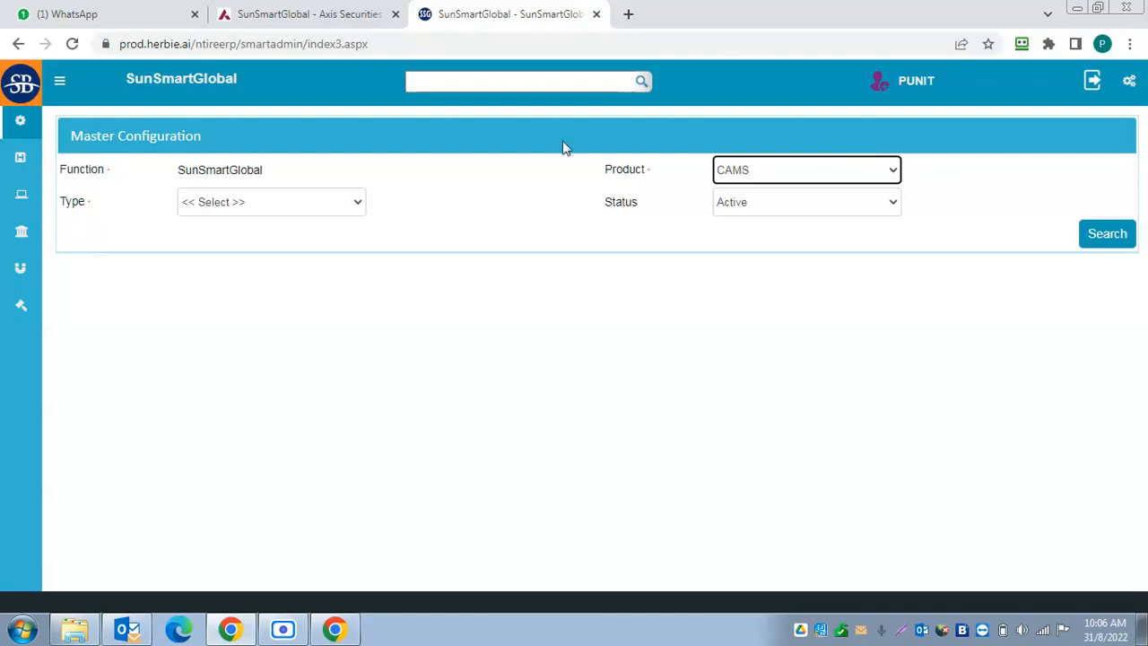
Return to the home dashboard, then reopen the BO Master Data configuration with CAMS as the product.
{"action": "left_click", "coordinate": [20, 87]}
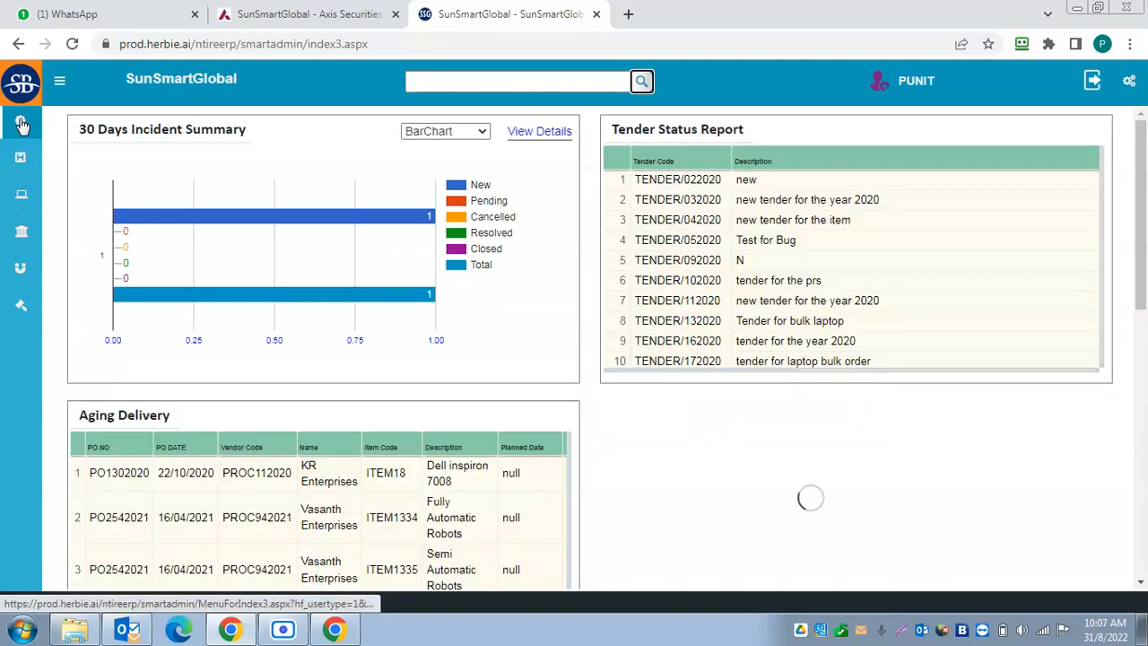
{"action": "left_click", "coordinate": [21, 124]}
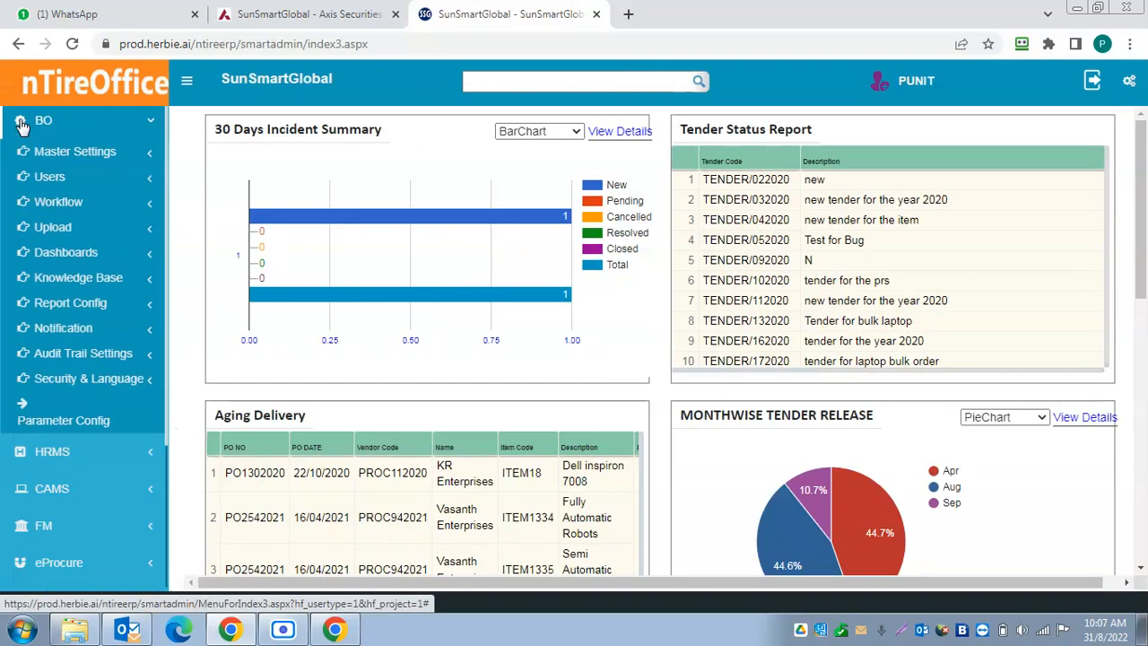
{"action": "left_click", "coordinate": [175, 126]}
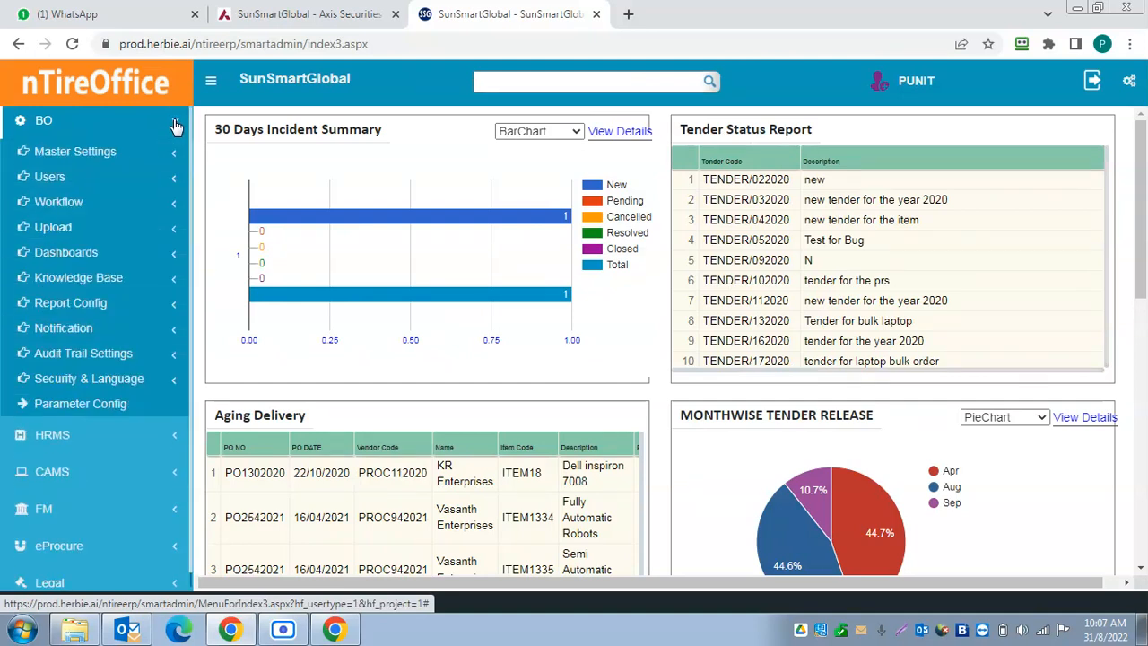
{"action": "left_click", "coordinate": [174, 155]}
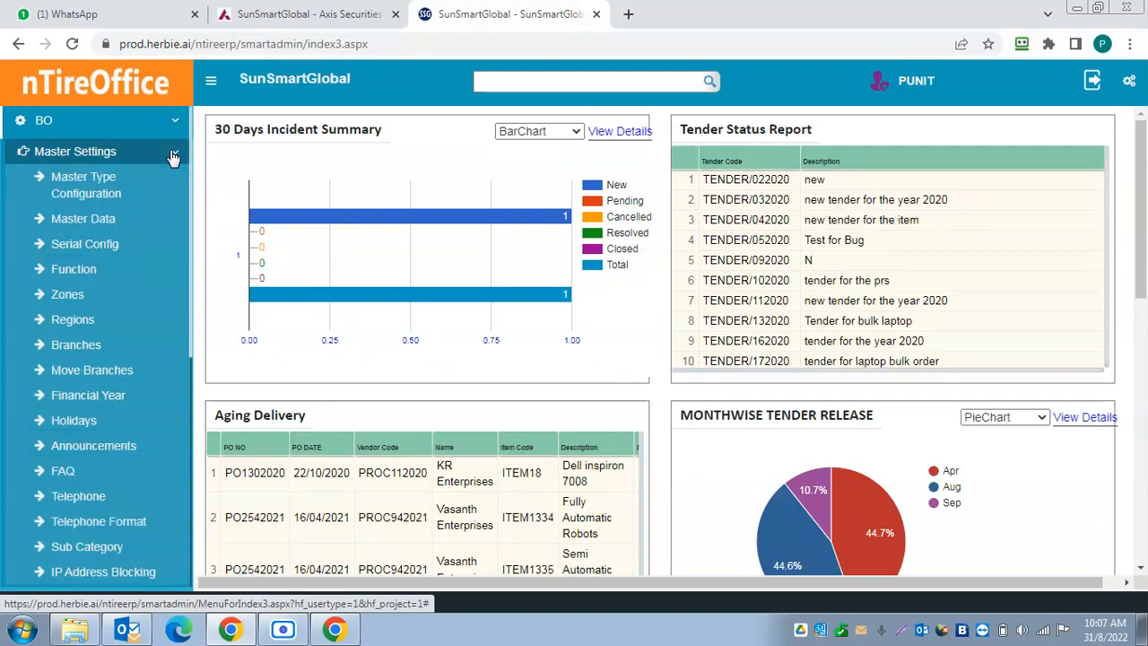
{"action": "left_click", "coordinate": [104, 219]}
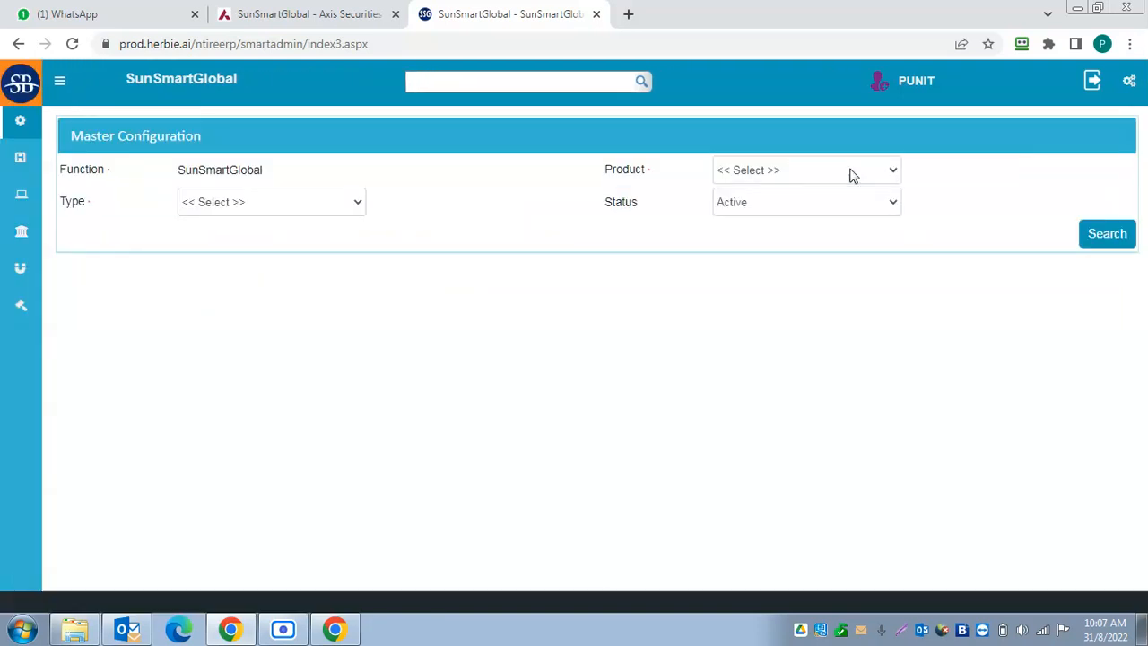
{"action": "left_click", "coordinate": [853, 173]}
{"action": "left_click", "coordinate": [767, 221]}
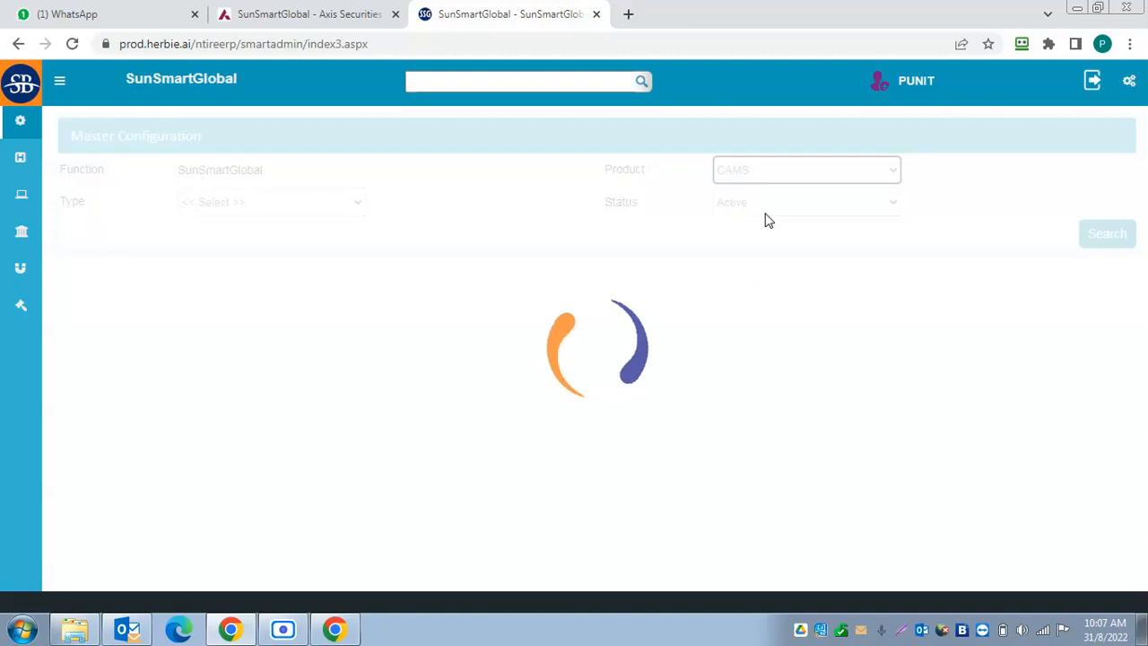
Search the active CAMS master entries of type Asset Category and look through the listed categories.
{"action": "left_click", "coordinate": [354, 206]}
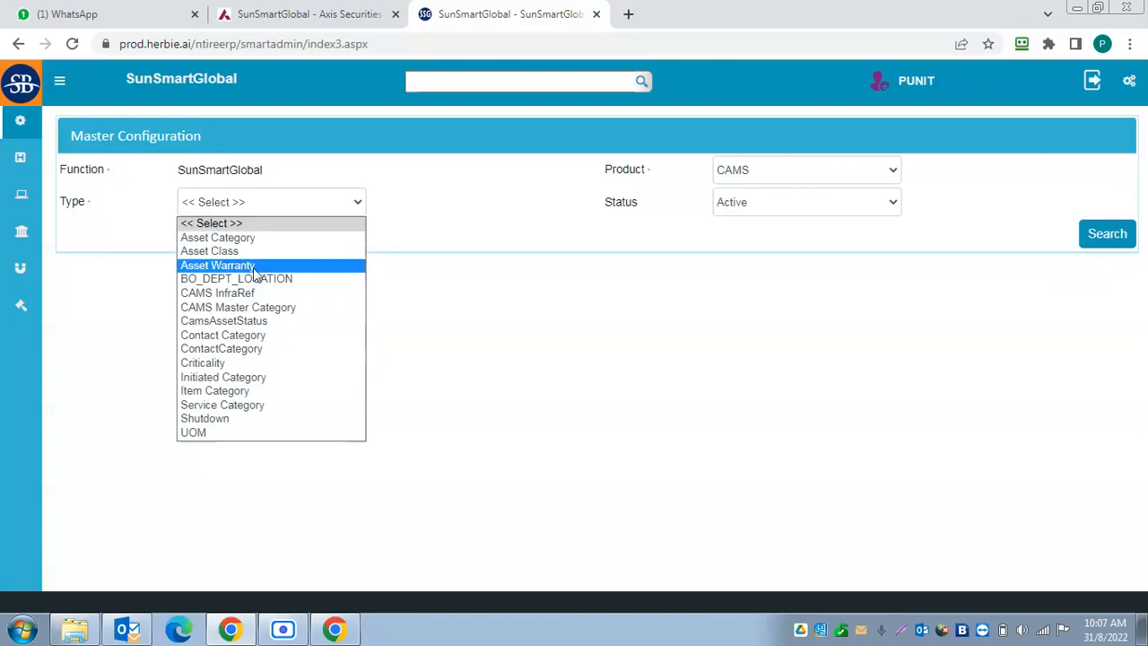
{"action": "left_click", "coordinate": [233, 242]}
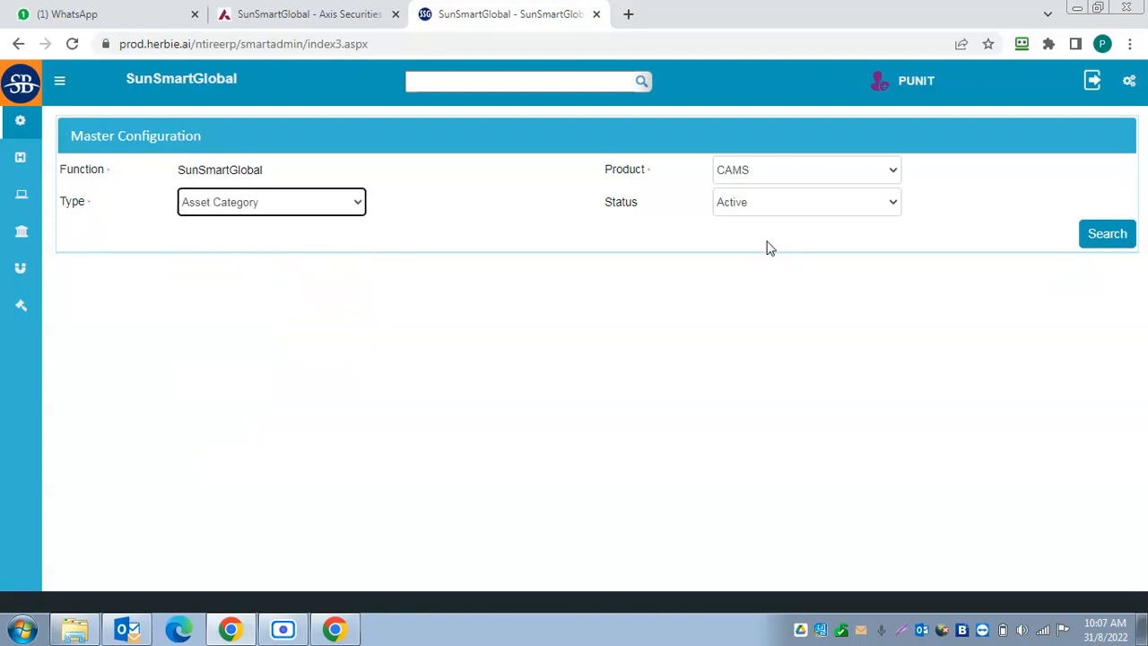
{"action": "left_click", "coordinate": [1111, 241]}
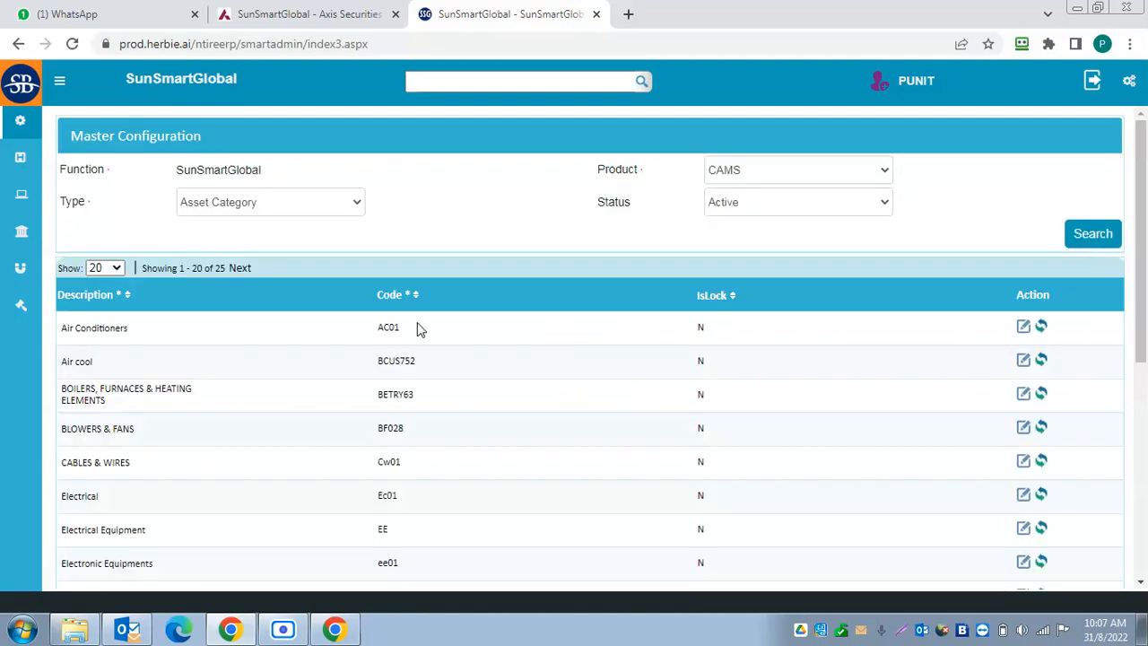
{"action": "scroll", "coordinate": [529, 442], "scroll_direction": "down", "scroll_amount": 5}
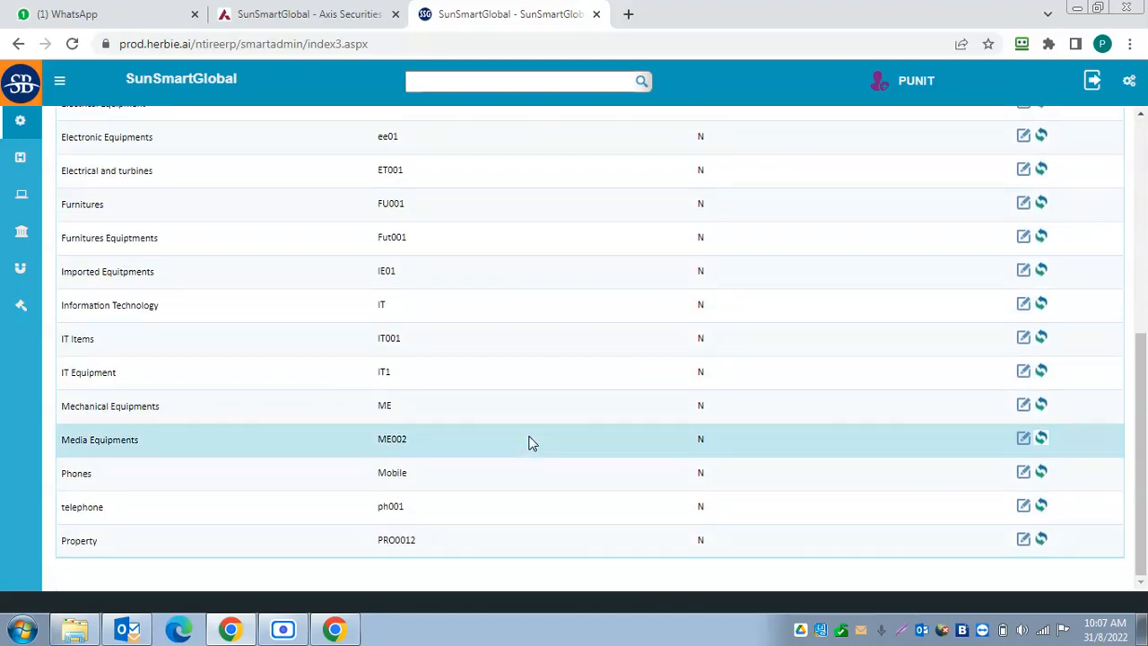
{"action": "scroll", "coordinate": [529, 442], "scroll_direction": "up", "scroll_amount": 4}
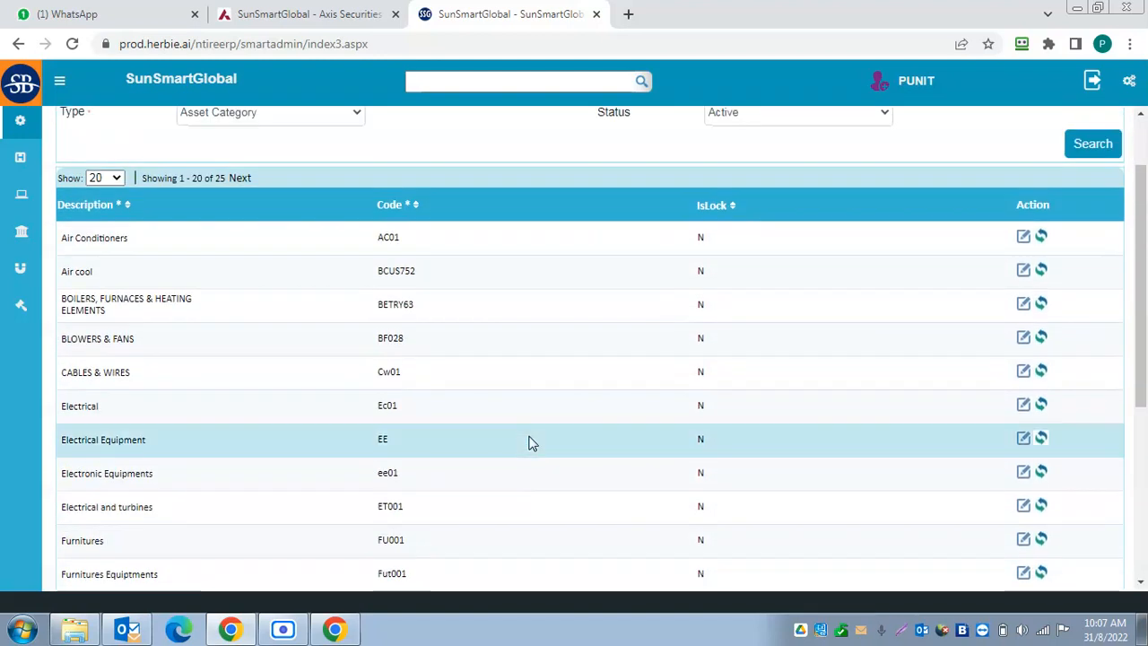
{"action": "scroll", "coordinate": [530, 442], "scroll_direction": "up", "scroll_amount": 1}
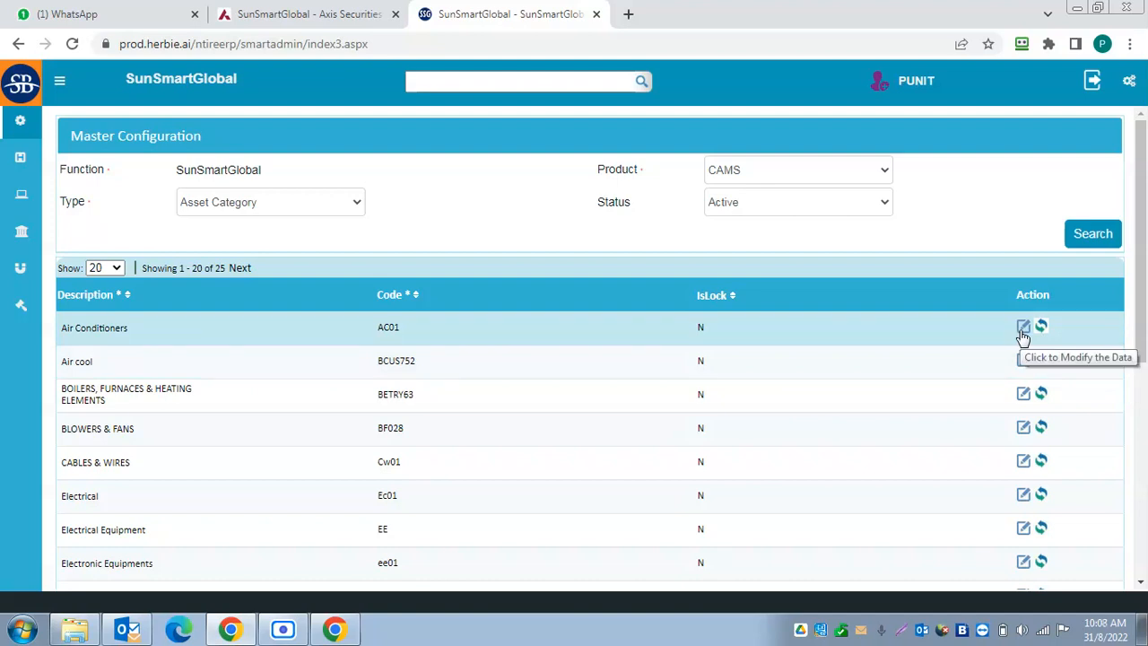
Open the Asset Master under CAMS Asset Management and start a new asset record for the DUBAI branch.
{"action": "left_click", "coordinate": [22, 194]}
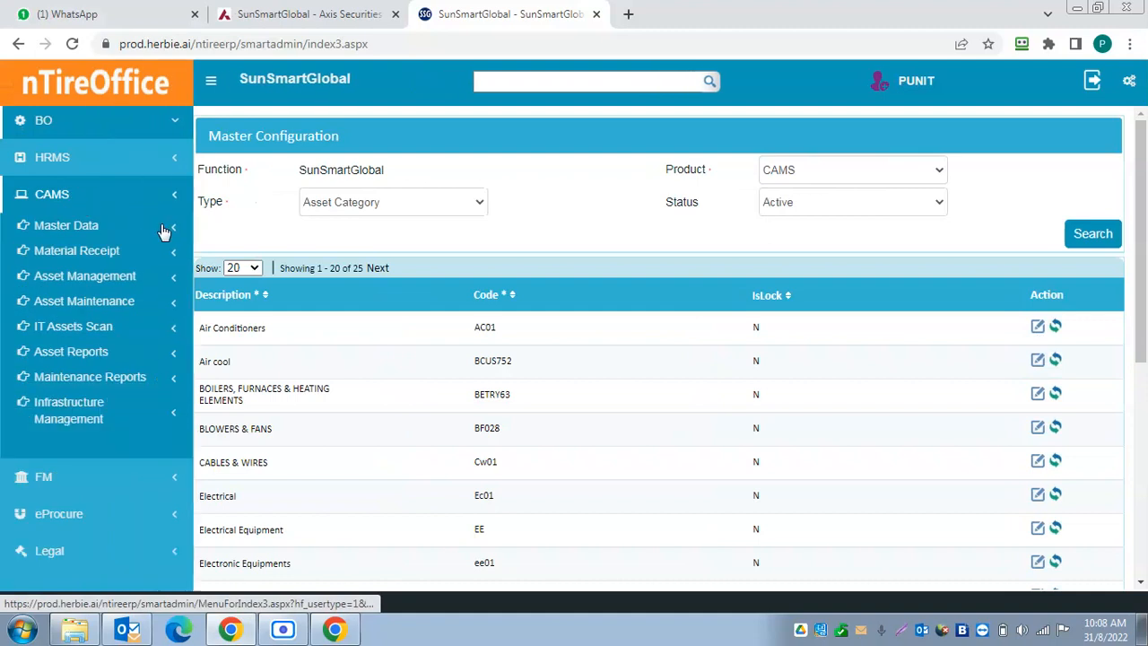
{"action": "left_click", "coordinate": [173, 276]}
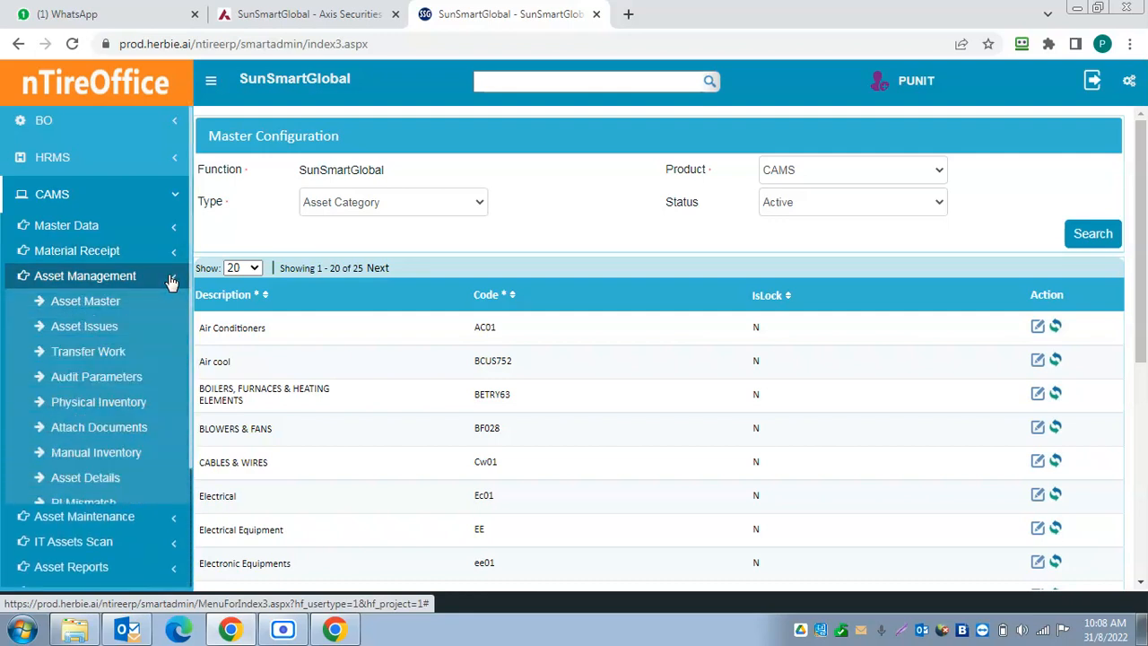
{"action": "left_click", "coordinate": [102, 306]}
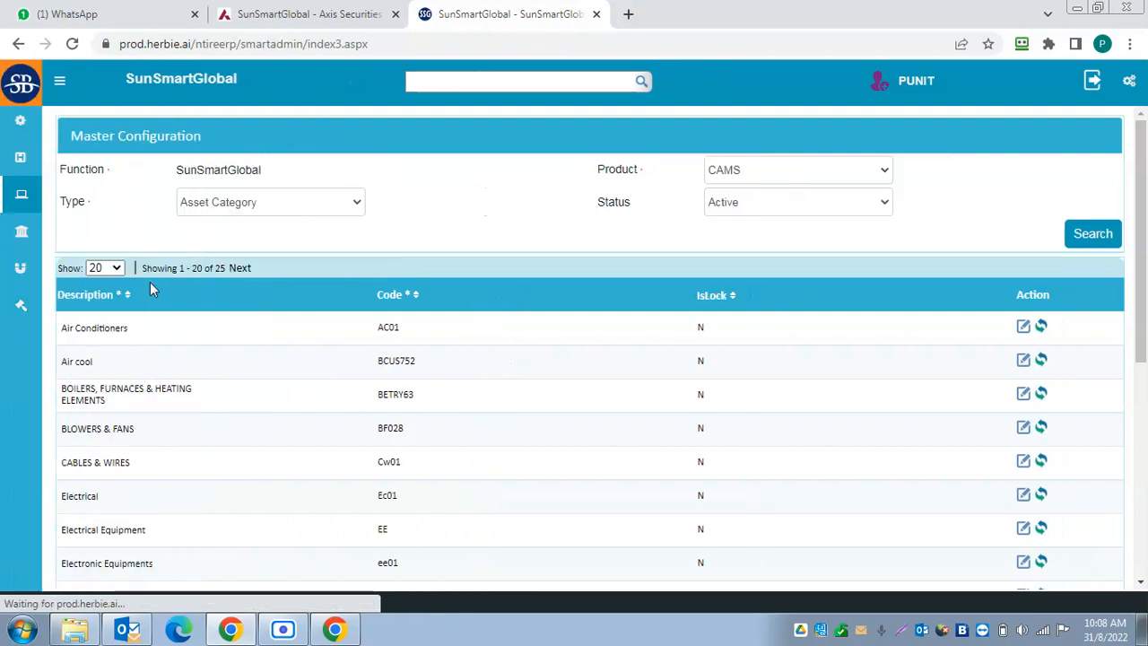
{"action": "left_click", "coordinate": [1046, 364]}
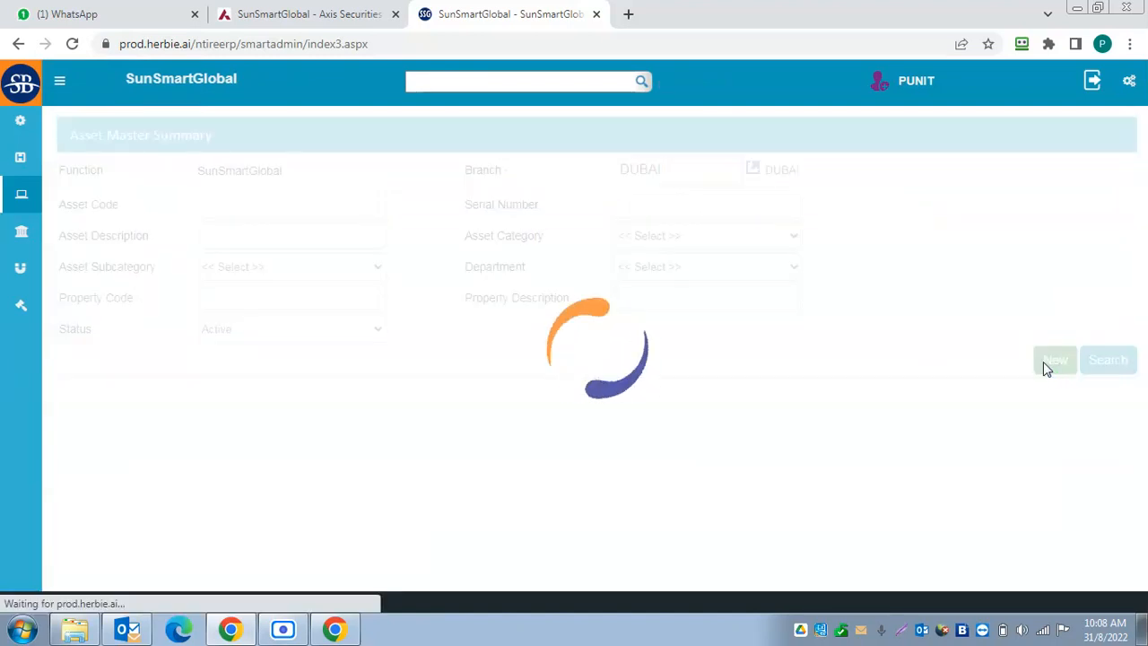
Set the new asset's category to IT Items and check which subcategories it offers.
{"action": "left_click", "coordinate": [453, 316]}
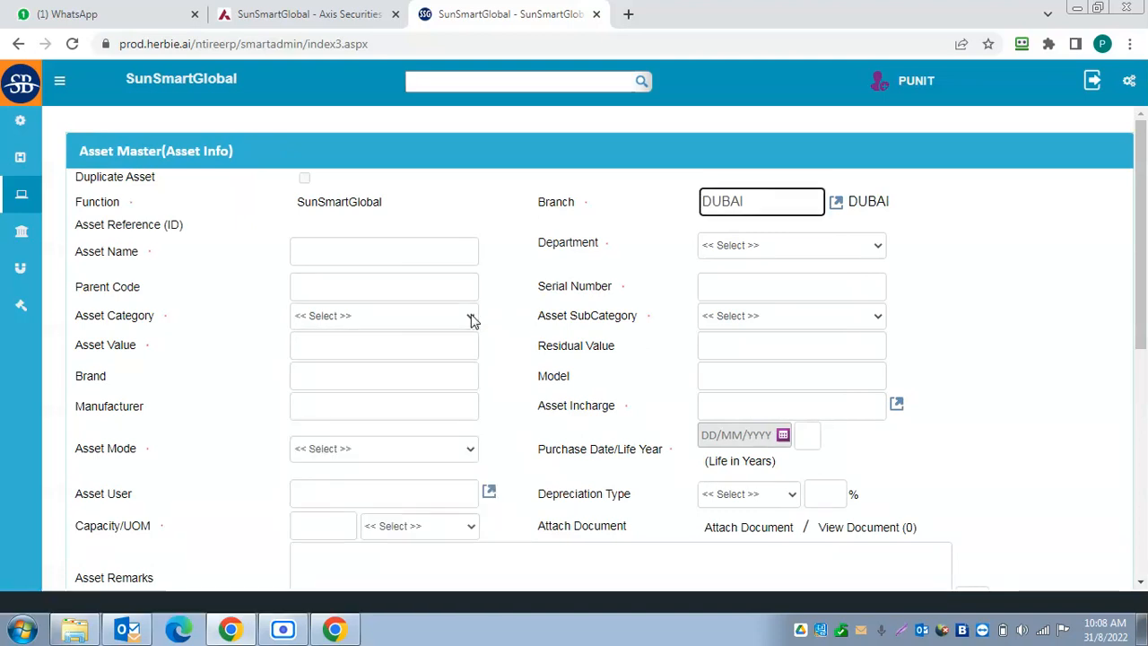
{"action": "left_click", "coordinate": [837, 323]}
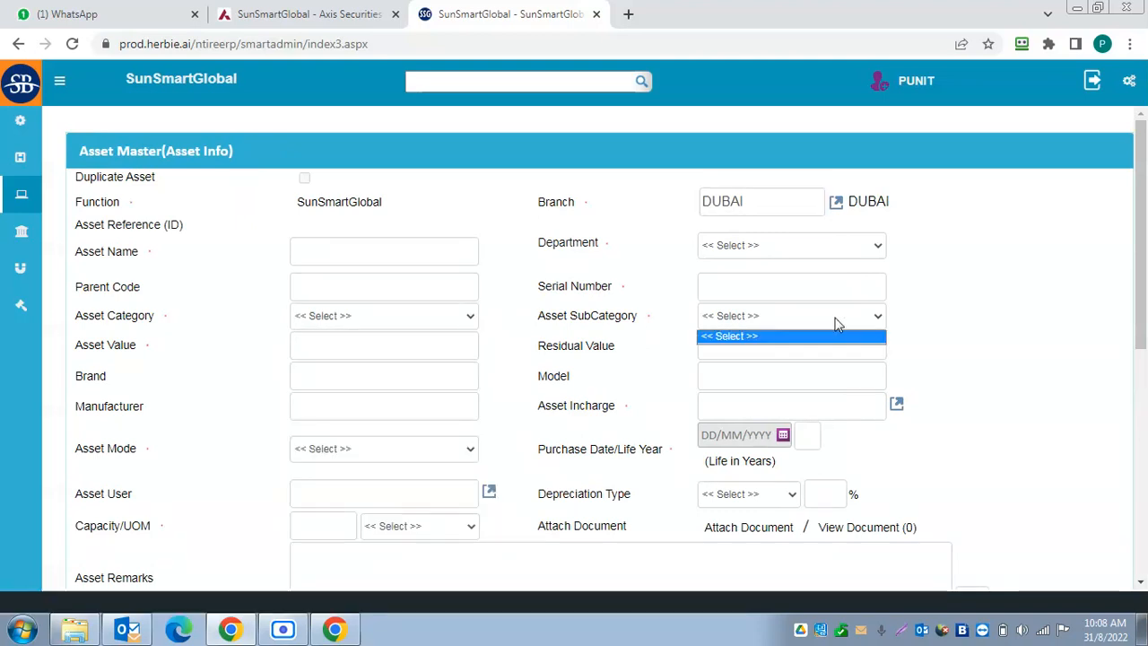
{"action": "left_click", "coordinate": [488, 321]}
{"action": "left_click", "coordinate": [466, 321]}
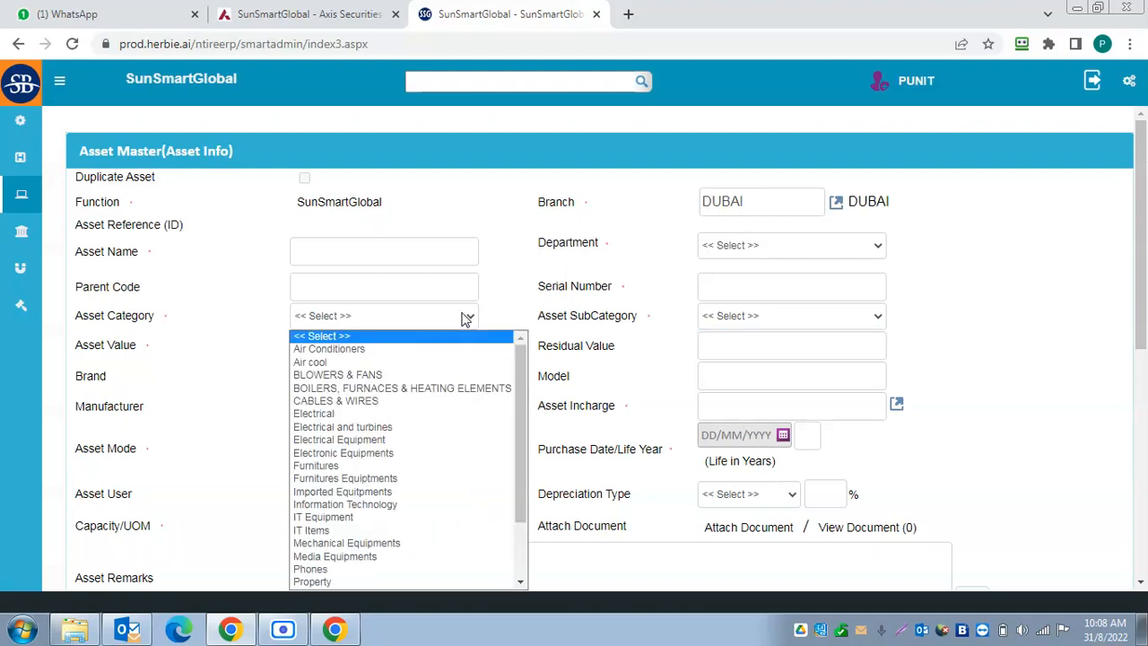
{"action": "left_click", "coordinate": [379, 531]}
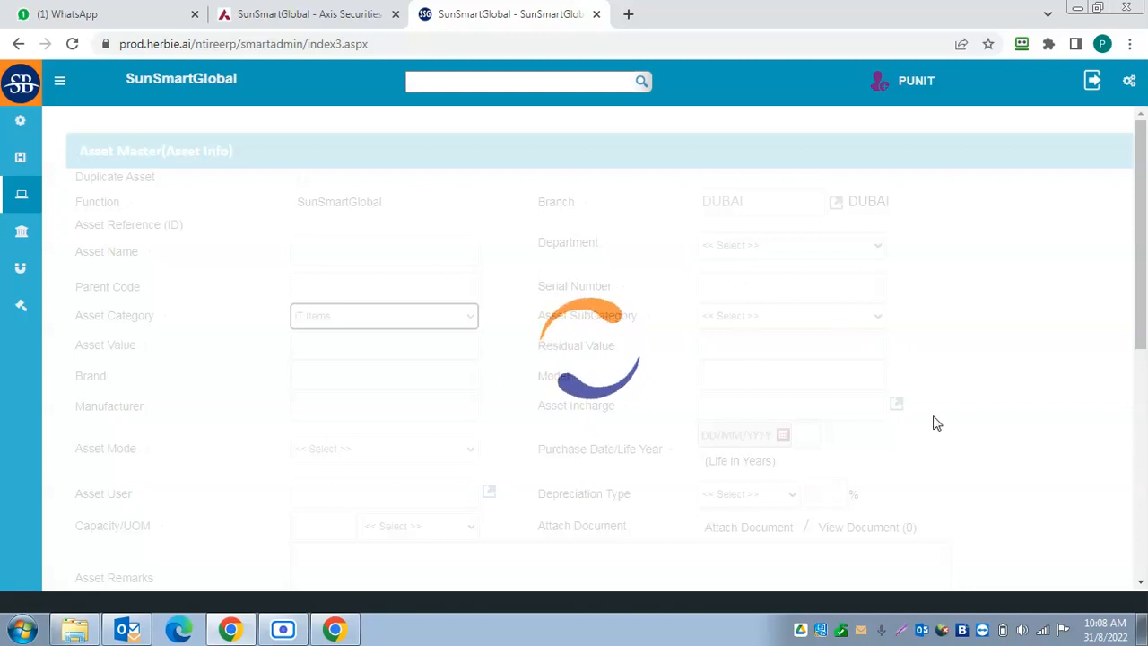
{"action": "left_click", "coordinate": [831, 322]}
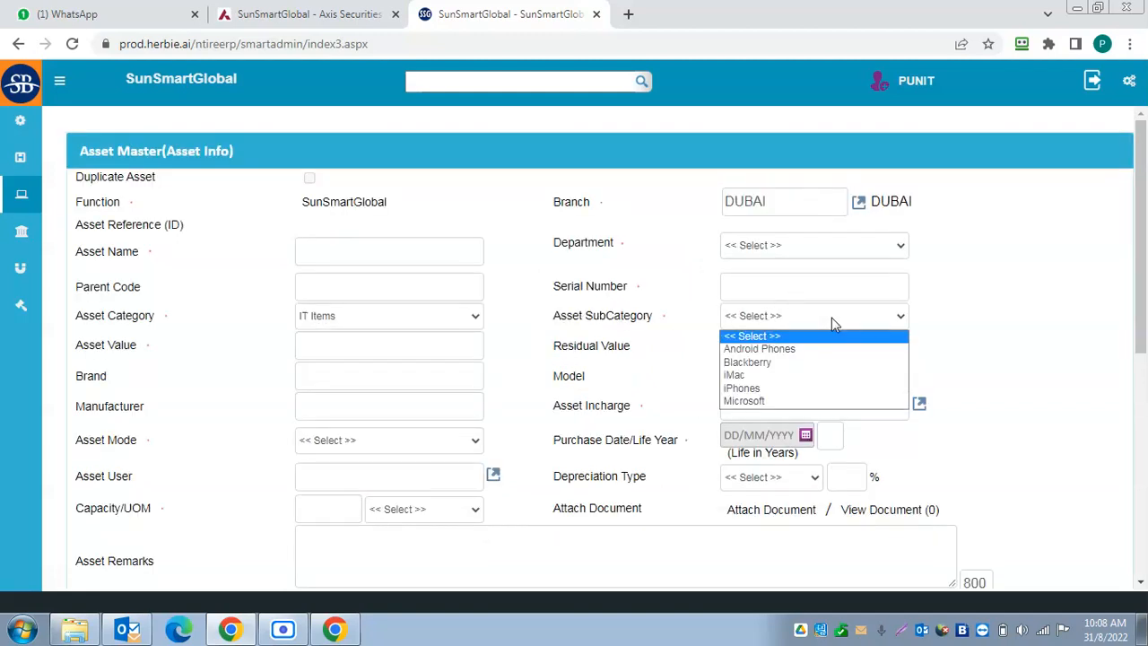
{"action": "left_click", "coordinate": [956, 259]}
Examine the departments available for the new asset and locate its serial number field.
{"action": "left_click", "coordinate": [864, 246]}
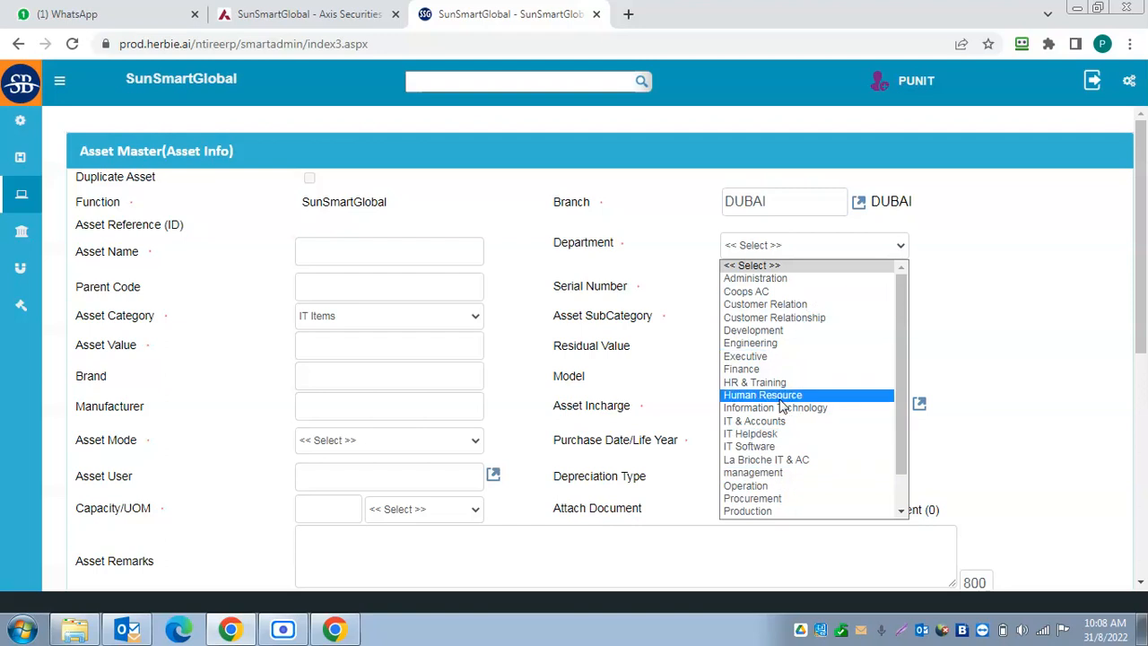
{"action": "left_click", "coordinate": [981, 281]}
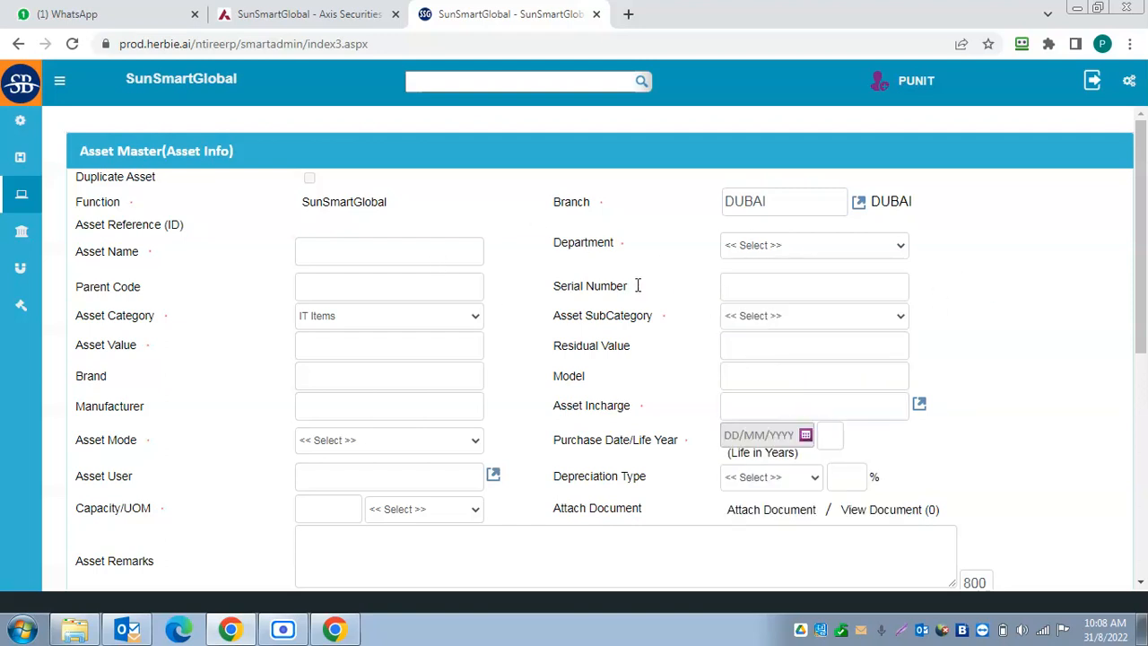
{"action": "left_click", "coordinate": [769, 286]}
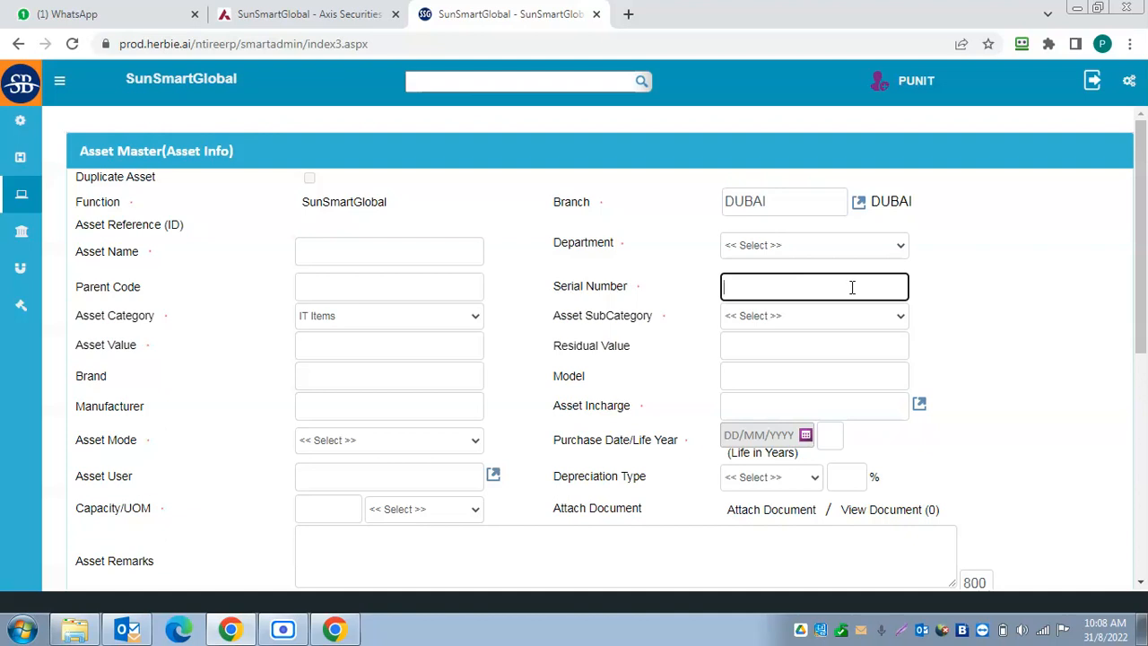
{"action": "left_click", "coordinate": [827, 248]}
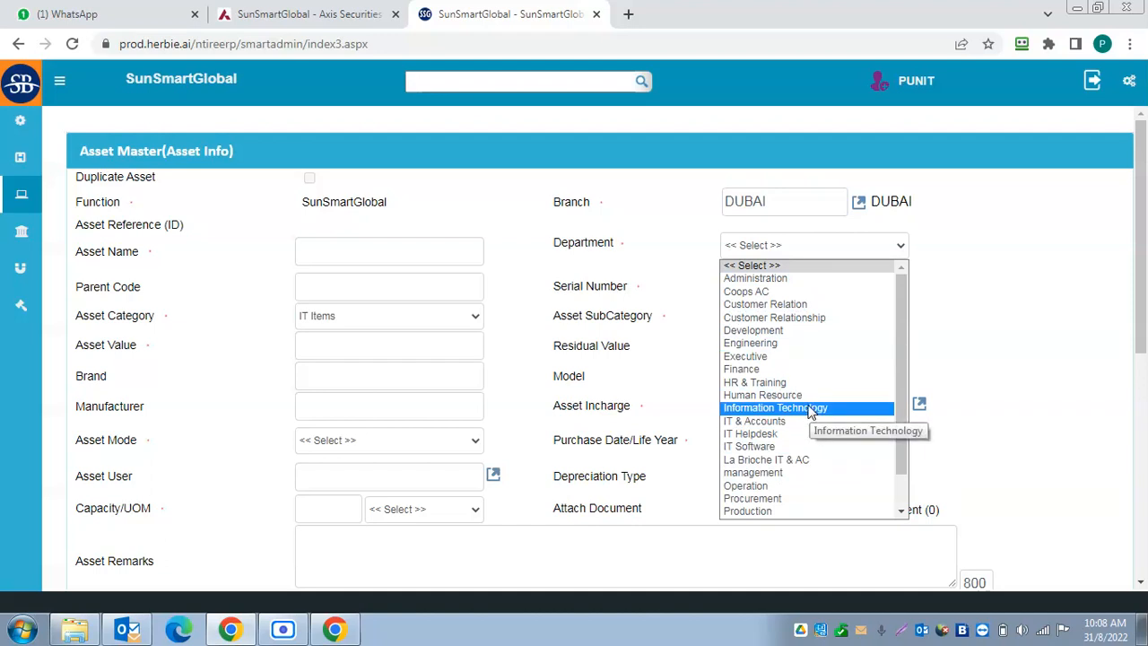
{"action": "left_click", "coordinate": [1000, 332]}
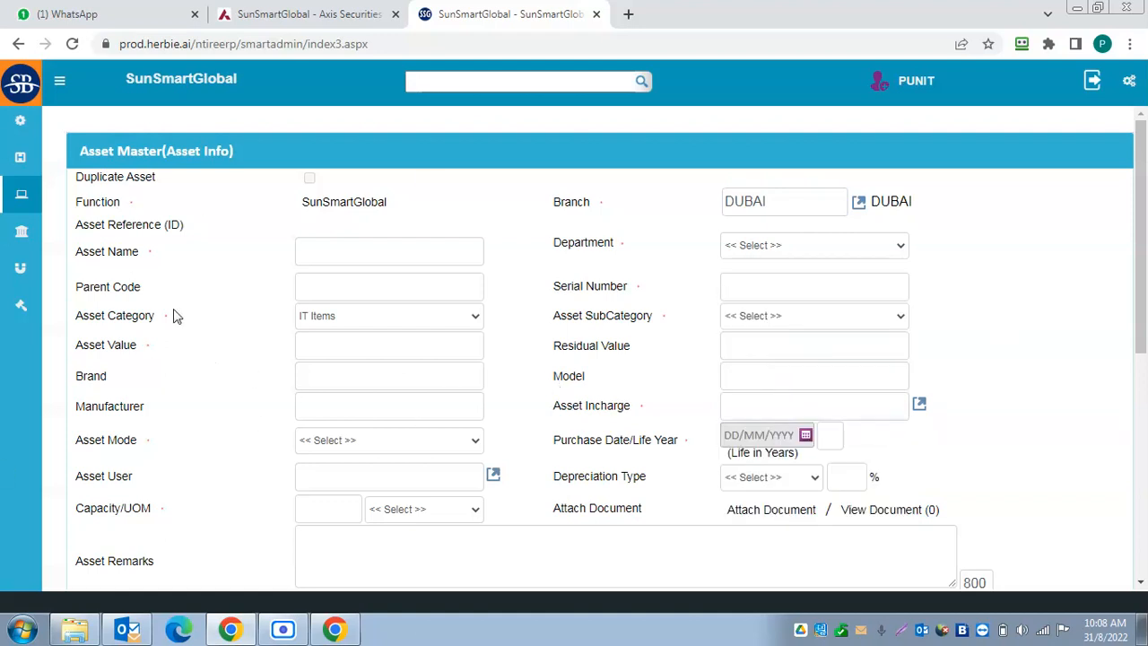
Examine the new asset's value field, depreciation types and percentage, and the remaining location, class and installation fields.
{"action": "left_click", "coordinate": [343, 351]}
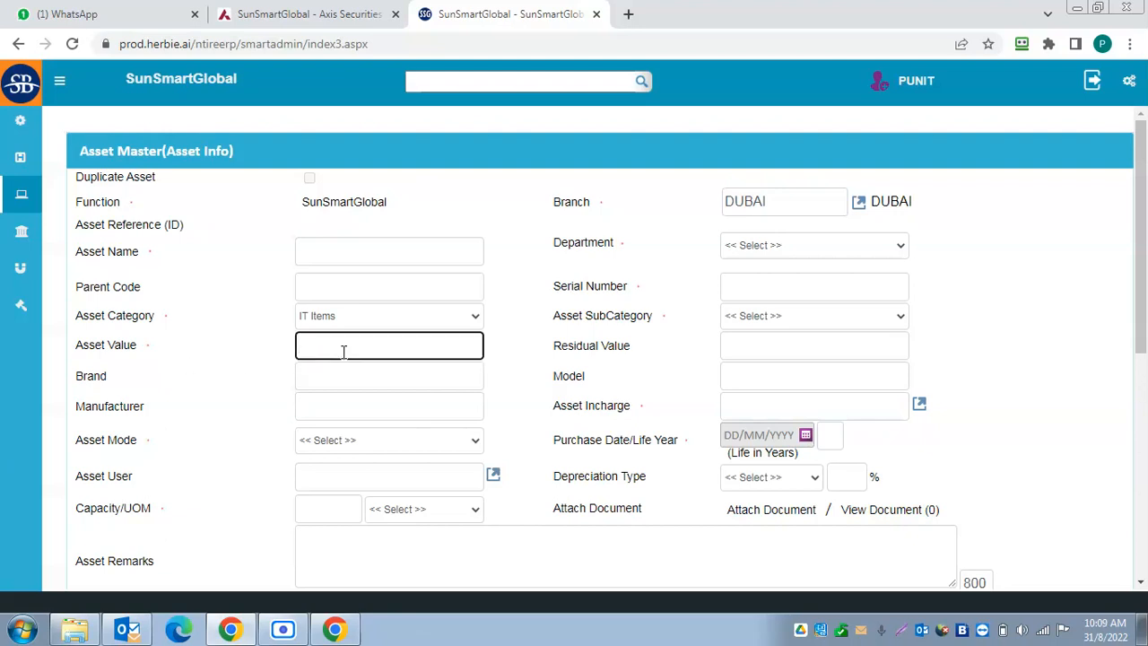
{"action": "left_click", "coordinate": [793, 481]}
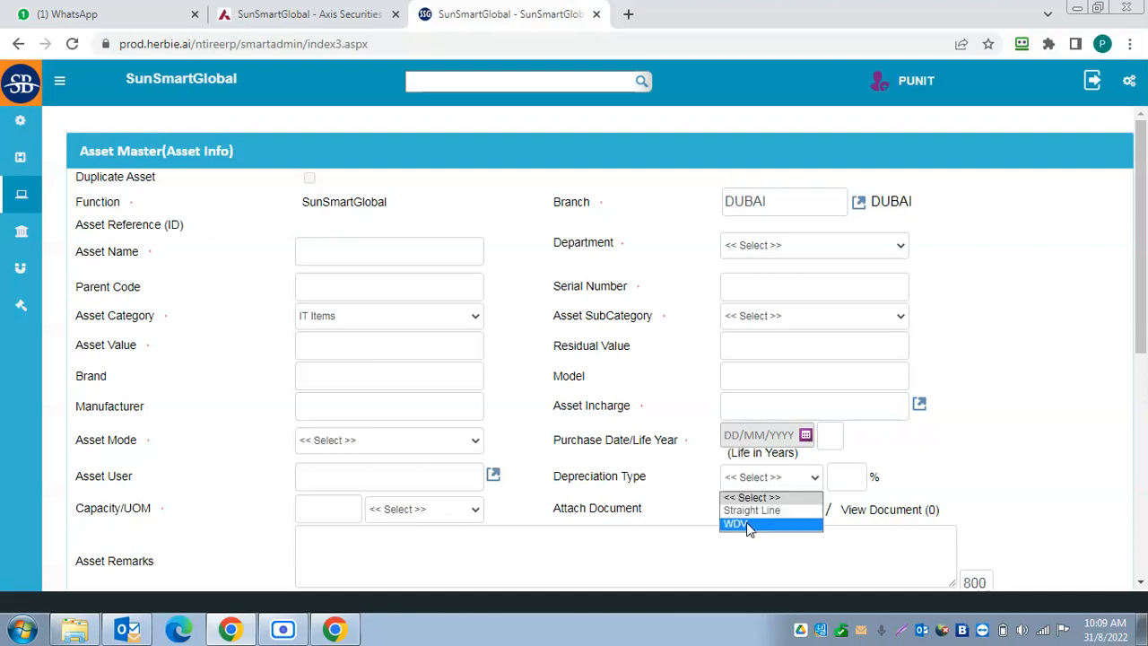
{"action": "left_click", "coordinate": [854, 480]}
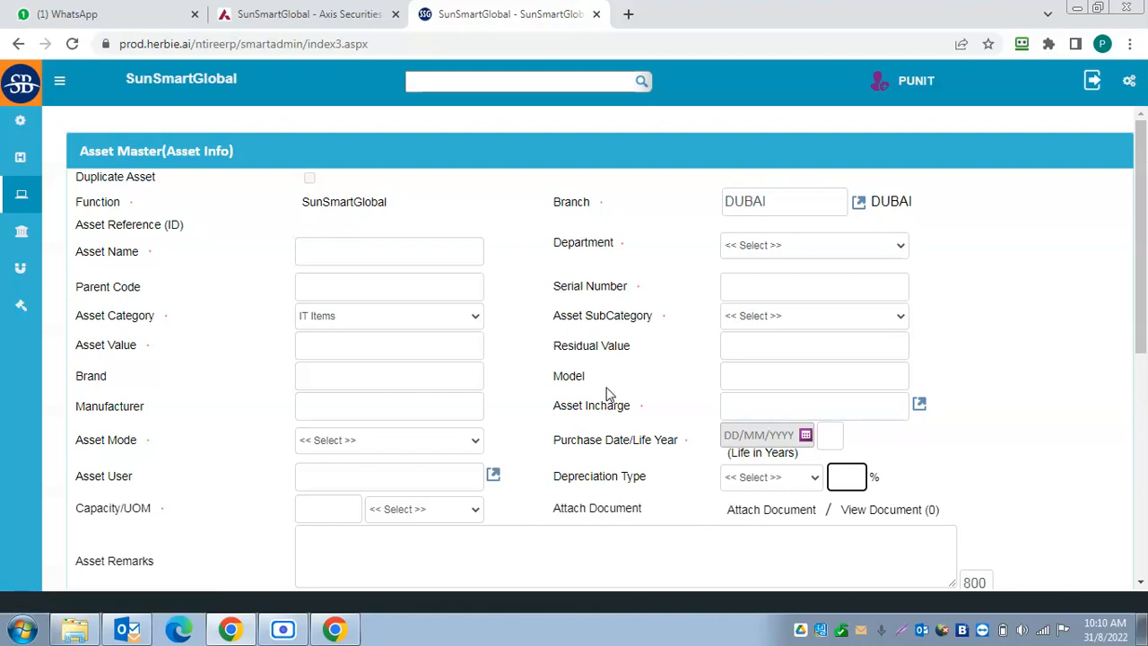
{"action": "scroll", "coordinate": [608, 395], "scroll_direction": "down", "scroll_amount": 3}
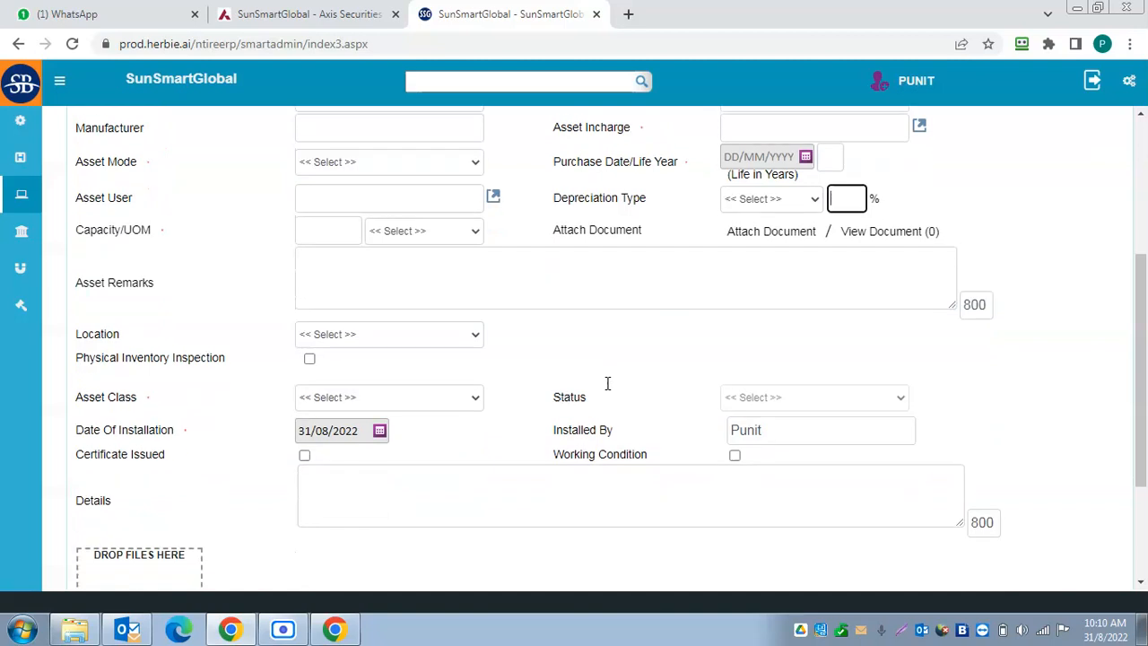
{"action": "scroll", "coordinate": [607, 384], "scroll_direction": "down", "scroll_amount": 2}
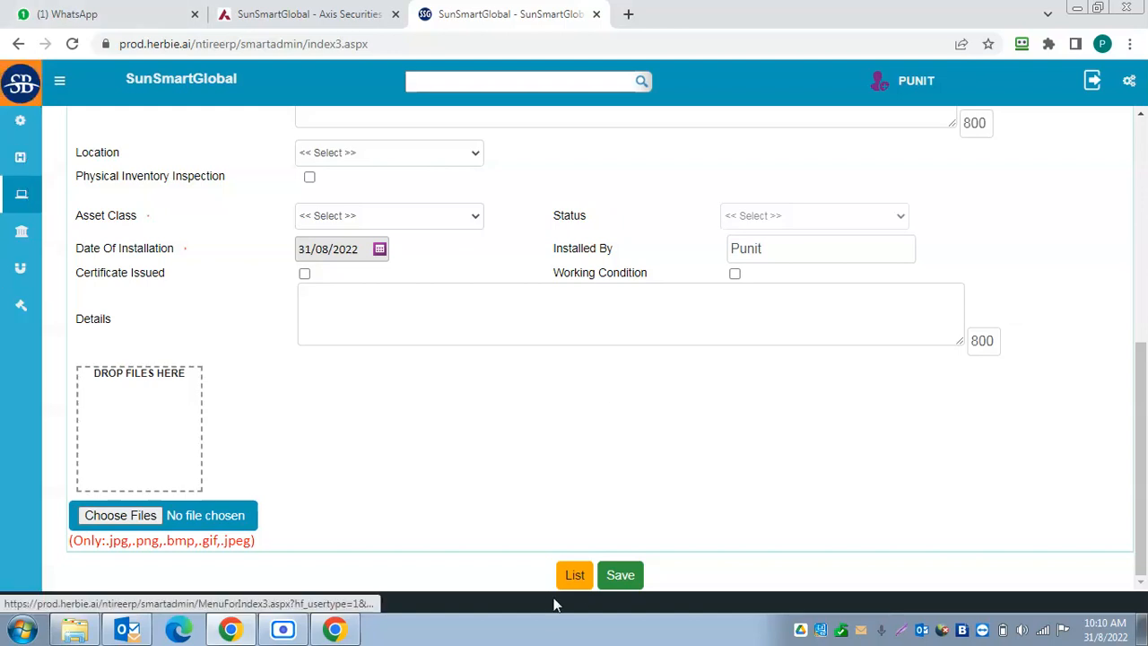
Go back to the Asset Master Summary without saving, search the active DUBAI assets and look through the list.
{"action": "left_click", "coordinate": [575, 575]}
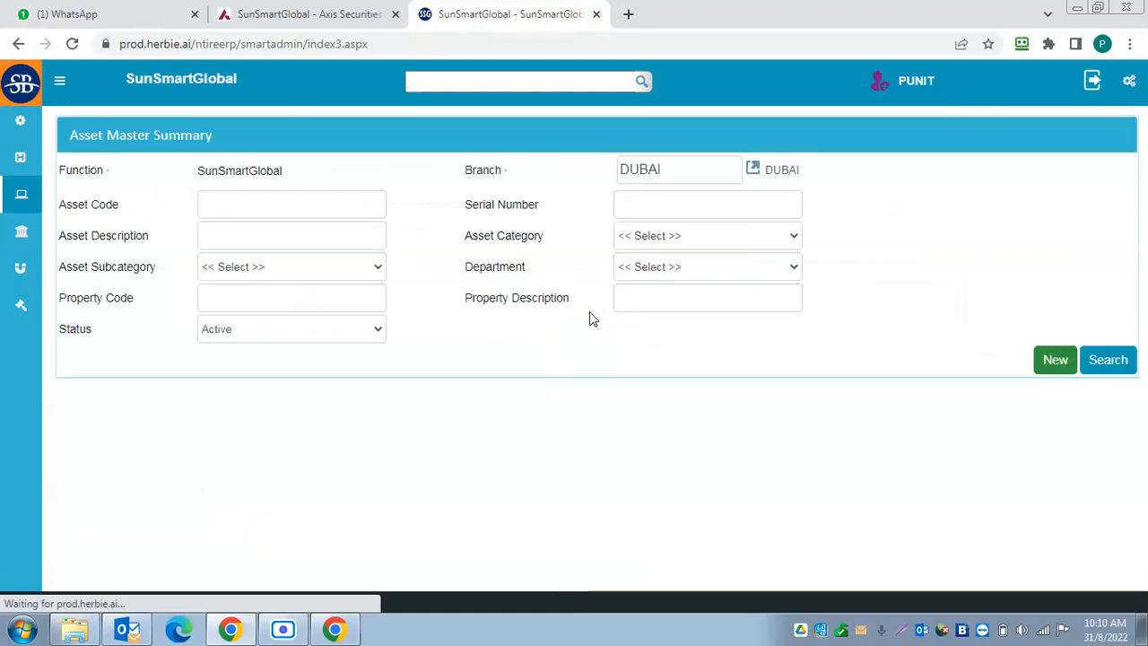
{"action": "left_click", "coordinate": [1108, 361]}
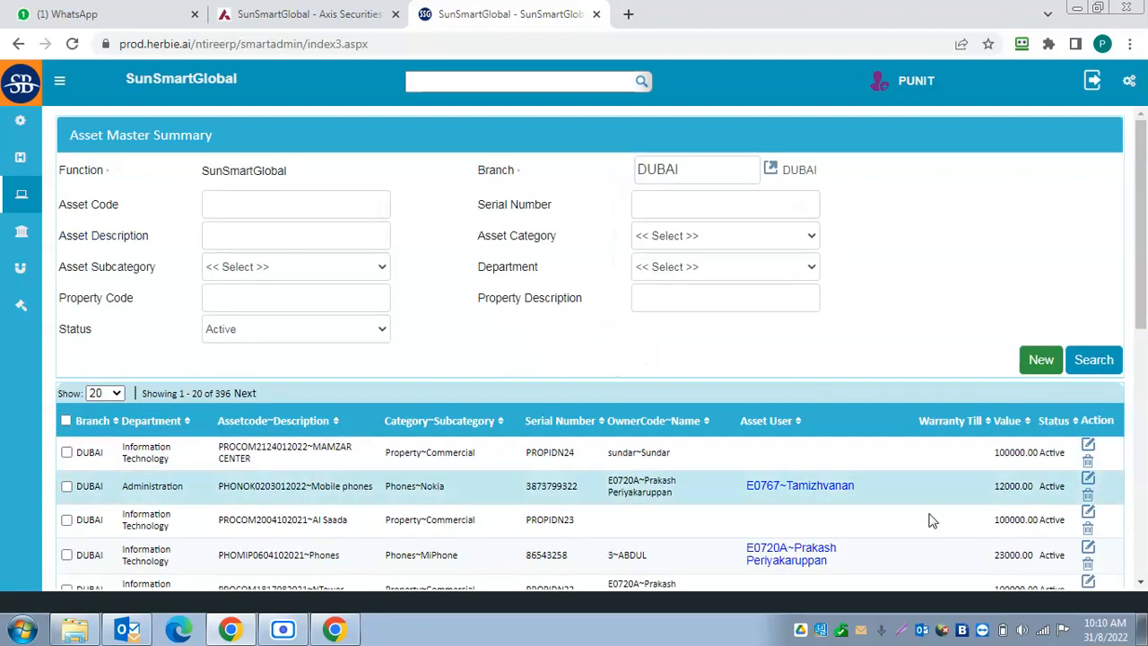
{"action": "scroll", "coordinate": [886, 475], "scroll_direction": "down", "scroll_amount": 1}
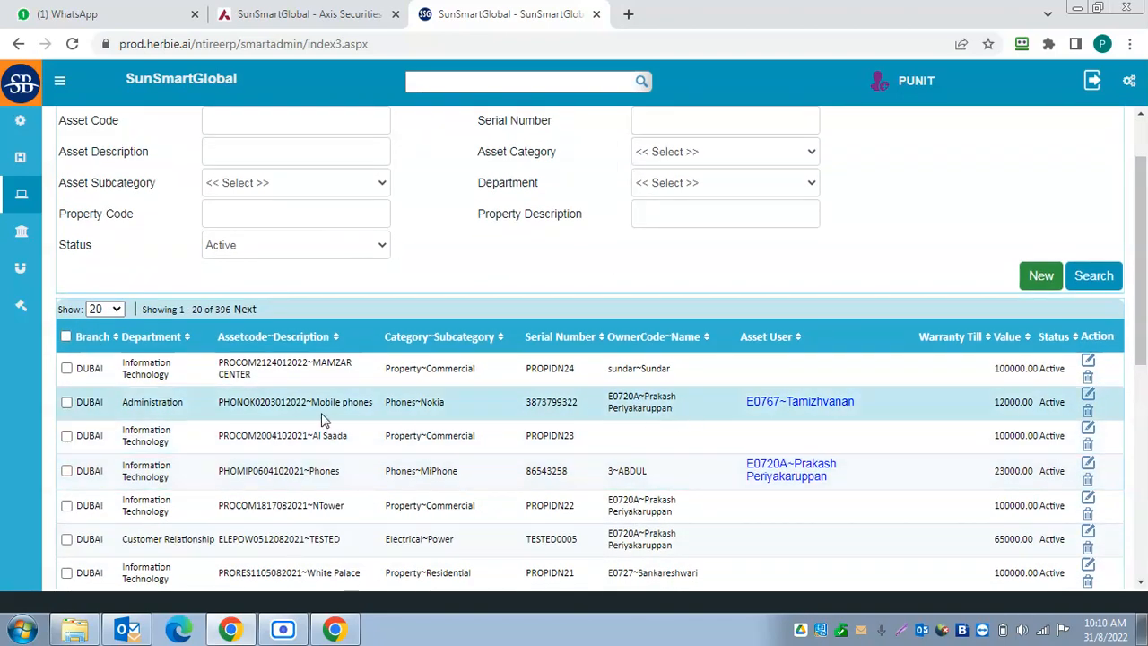
{"action": "scroll", "coordinate": [691, 454], "scroll_direction": "down", "scroll_amount": 4}
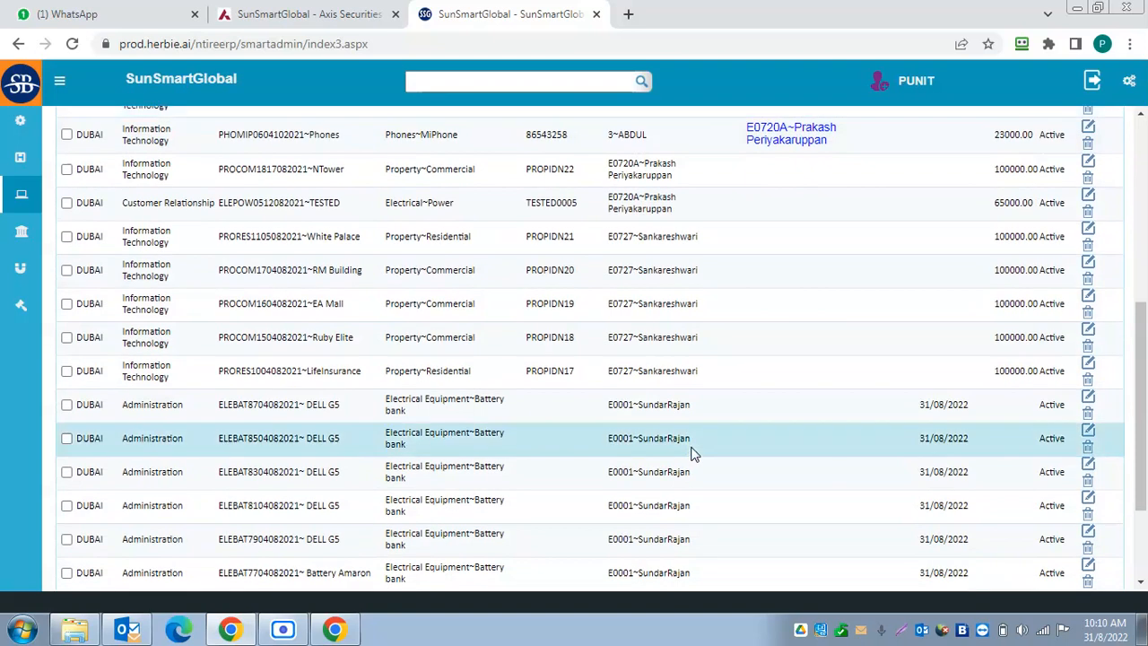
{"action": "scroll", "coordinate": [748, 466], "scroll_direction": "down", "scroll_amount": 2}
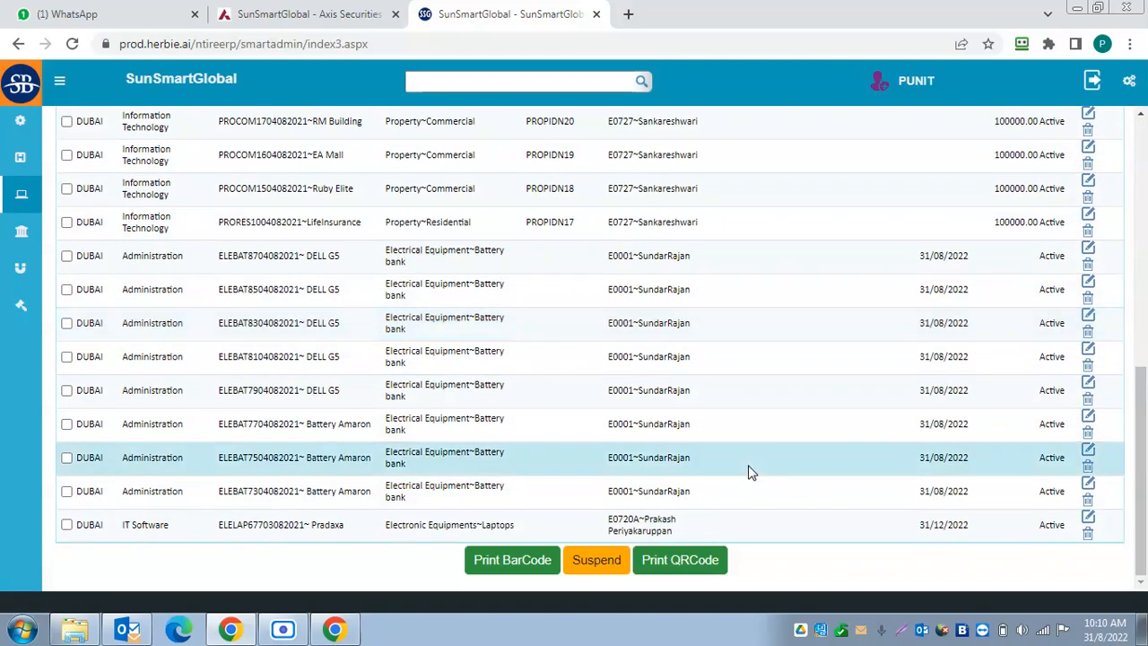
{"action": "scroll", "coordinate": [750, 472], "scroll_direction": "up", "scroll_amount": 4}
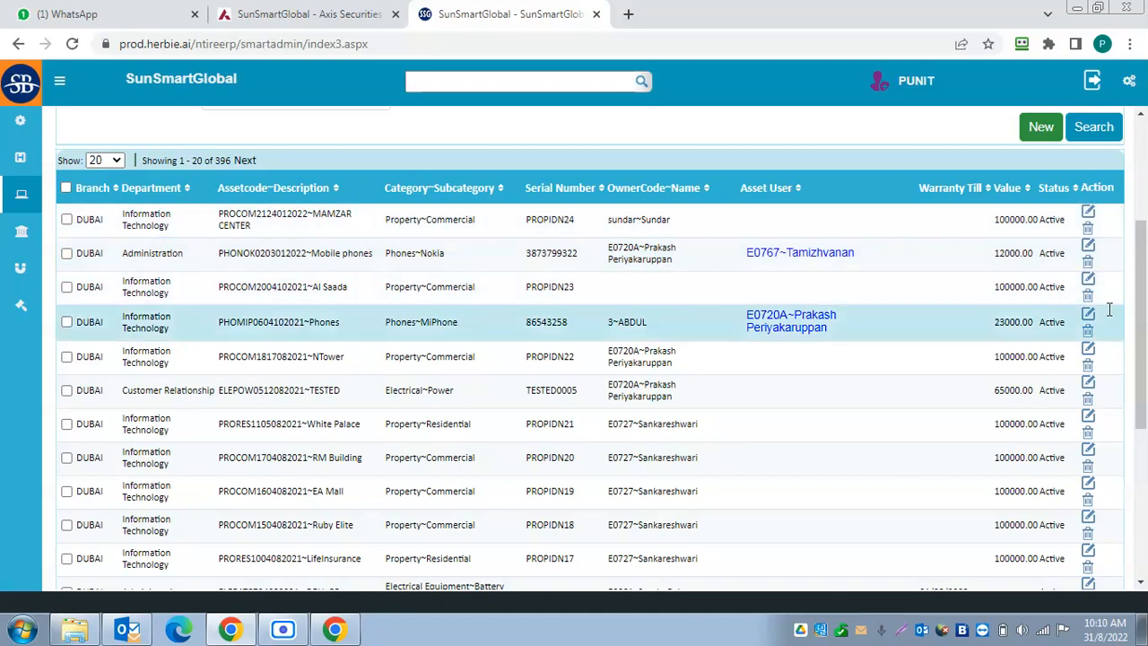
{"action": "left_click", "coordinate": [1088, 315]}
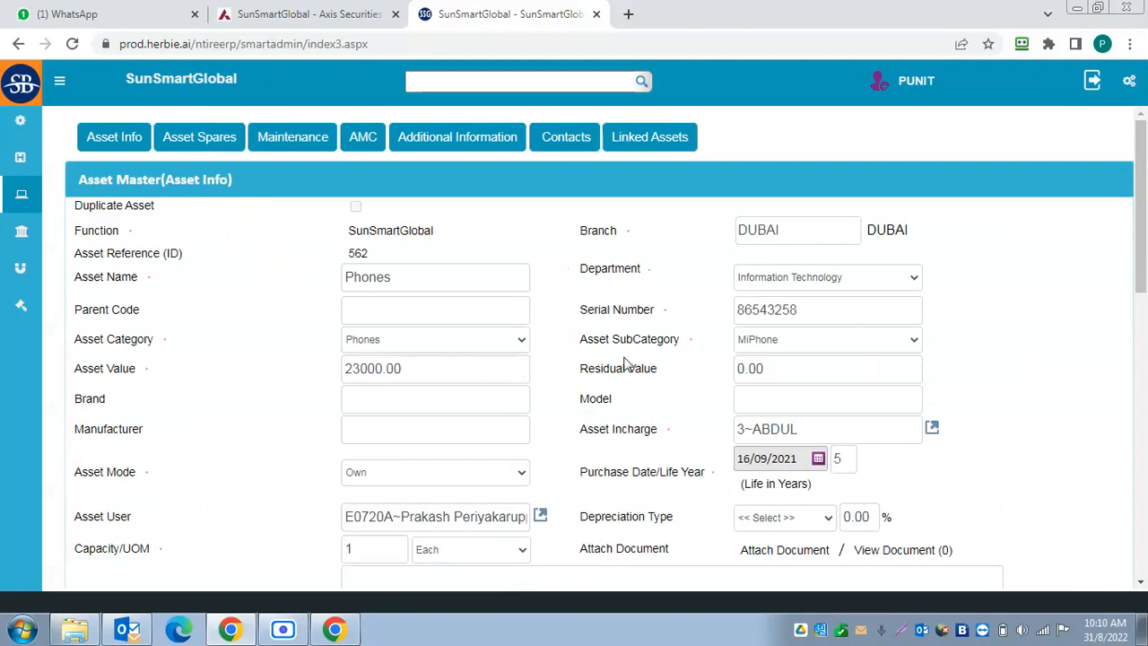
{"action": "scroll", "coordinate": [625, 364], "scroll_direction": "down", "scroll_amount": 8}
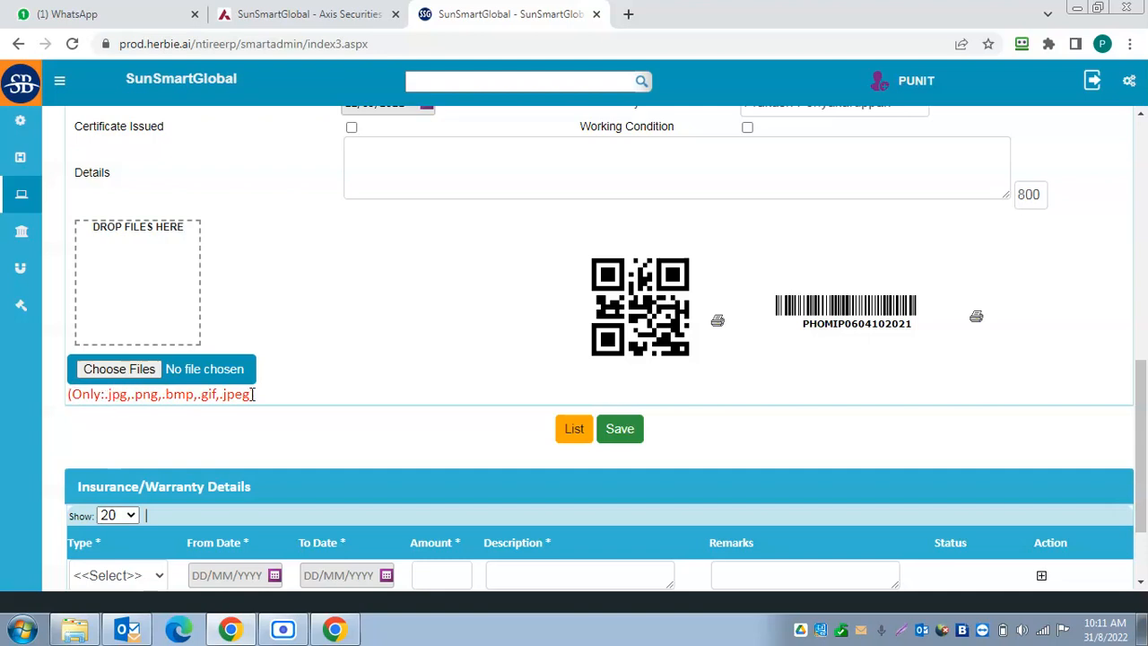
Check which types the phone asset's Insurance/Warranty Details section offers, leaving the type unselected.
{"action": "scroll", "coordinate": [465, 439], "scroll_direction": "down", "scroll_amount": 2}
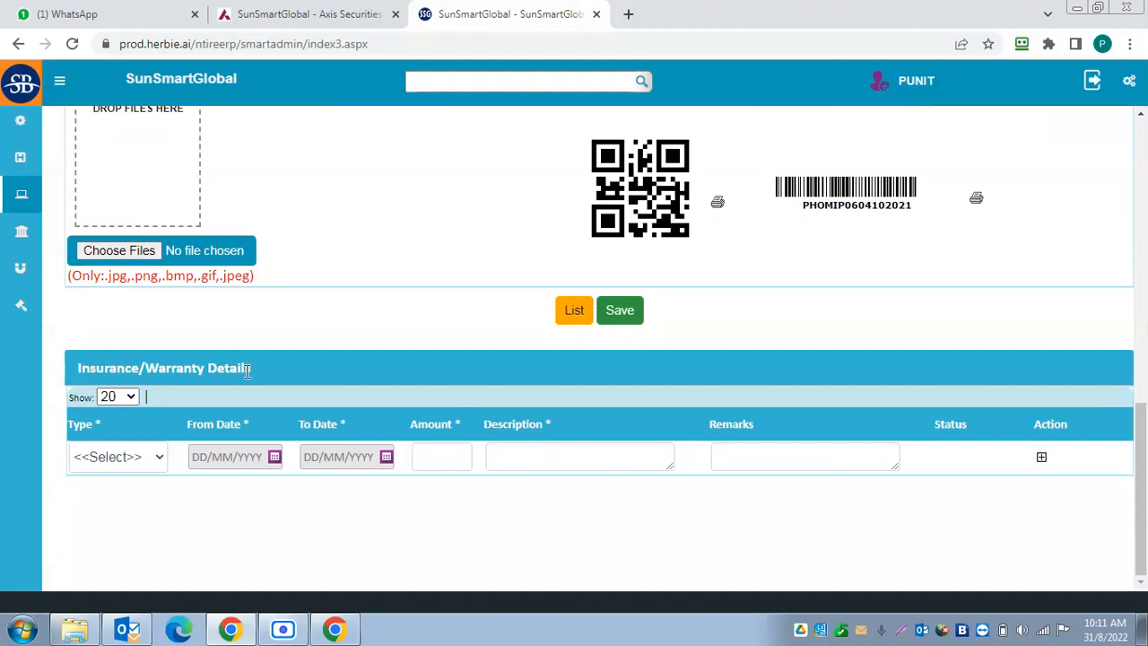
{"action": "left_click", "coordinate": [138, 454]}
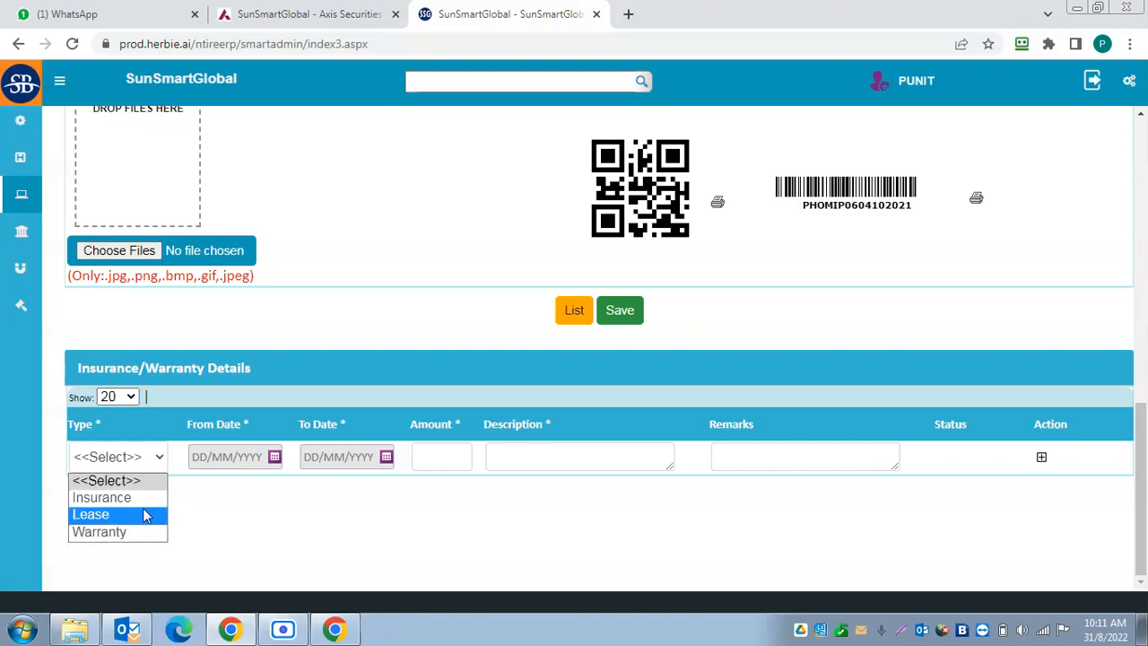
{"action": "left_click", "coordinate": [453, 499]}
{"action": "scroll", "coordinate": [728, 484], "scroll_direction": "up", "scroll_amount": 5}
{"action": "scroll", "coordinate": [730, 482], "scroll_direction": "up", "scroll_amount": 4}
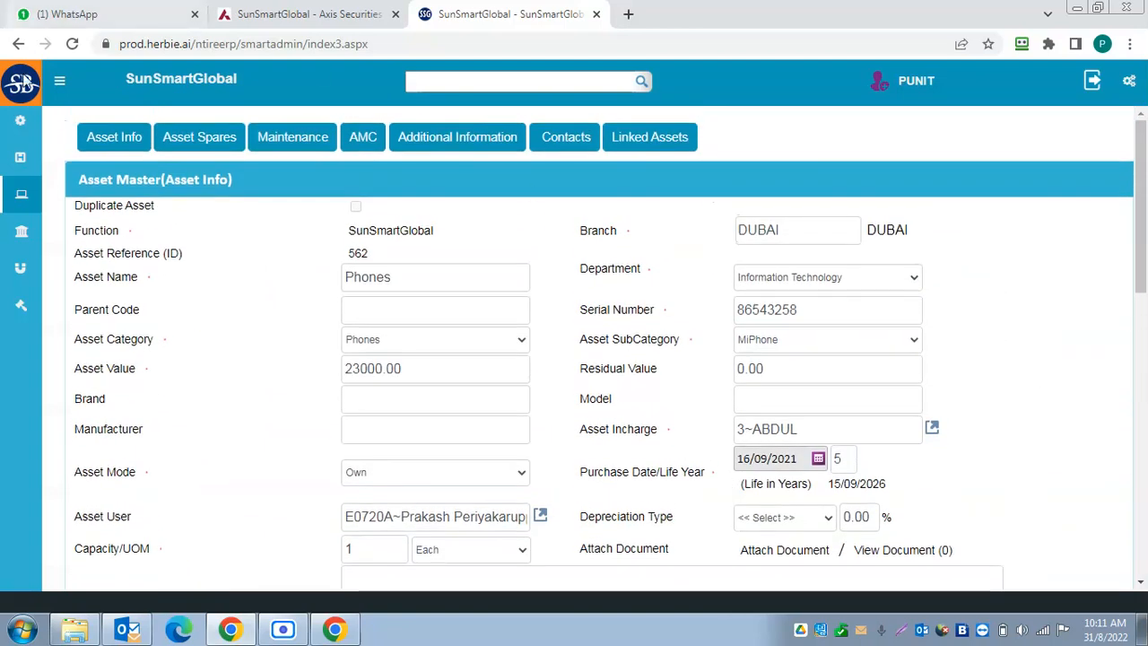
Examine the phone asset's spares page, then its preventive maintenance schedule's PM type options and frequency field.
{"action": "left_click", "coordinate": [209, 147]}
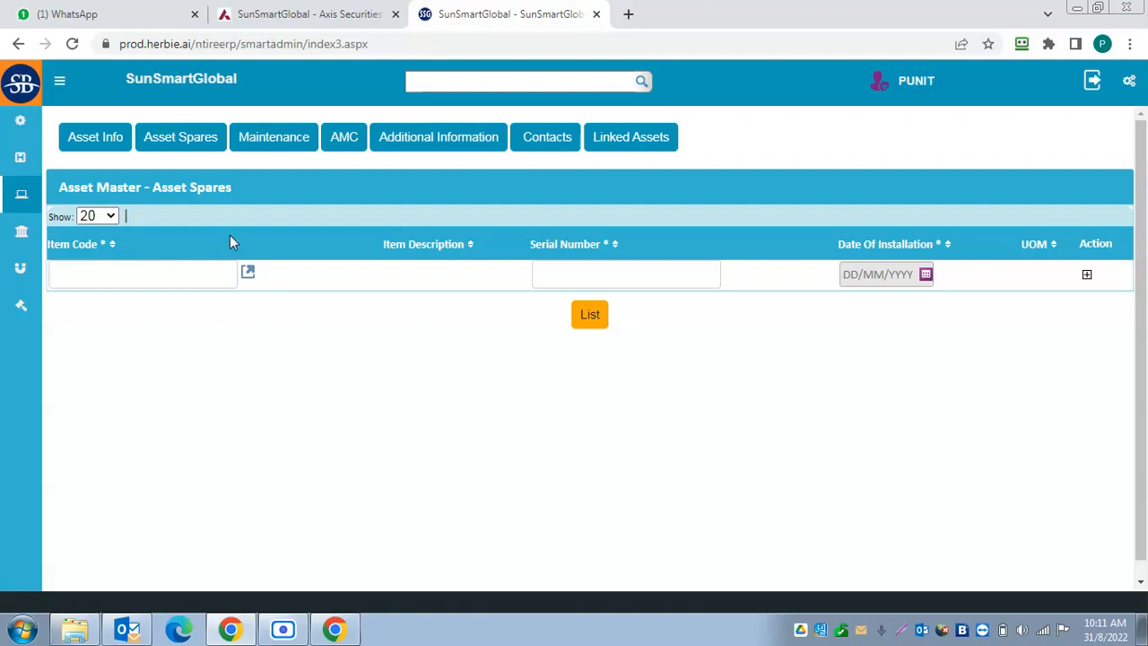
{"action": "left_click", "coordinate": [267, 143]}
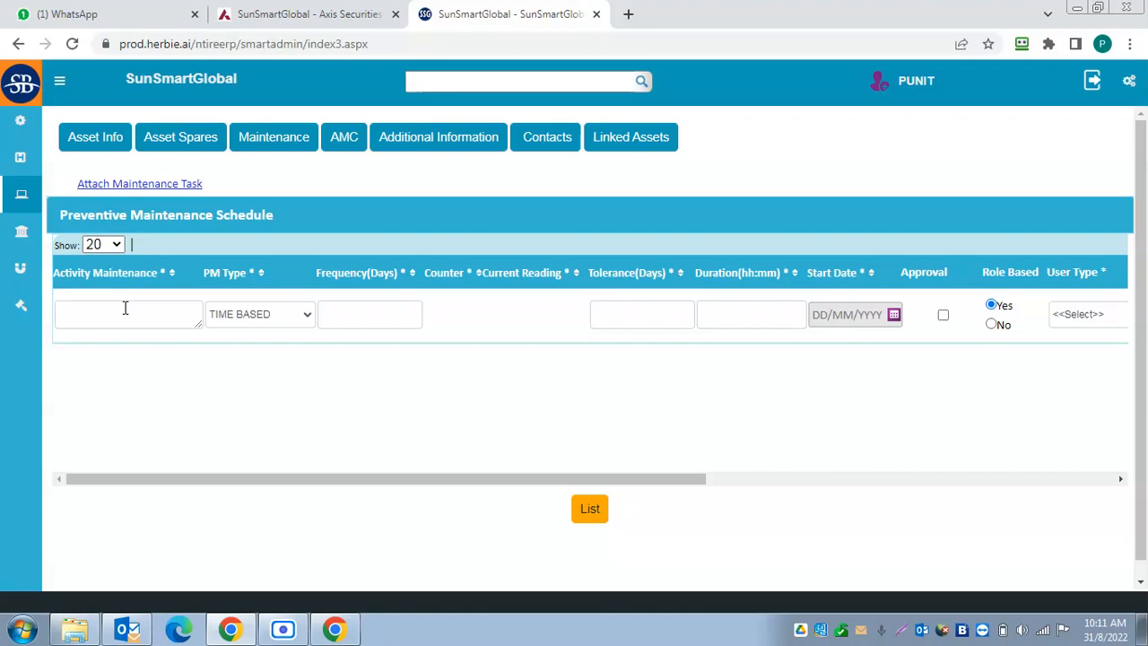
{"action": "left_click", "coordinate": [283, 315]}
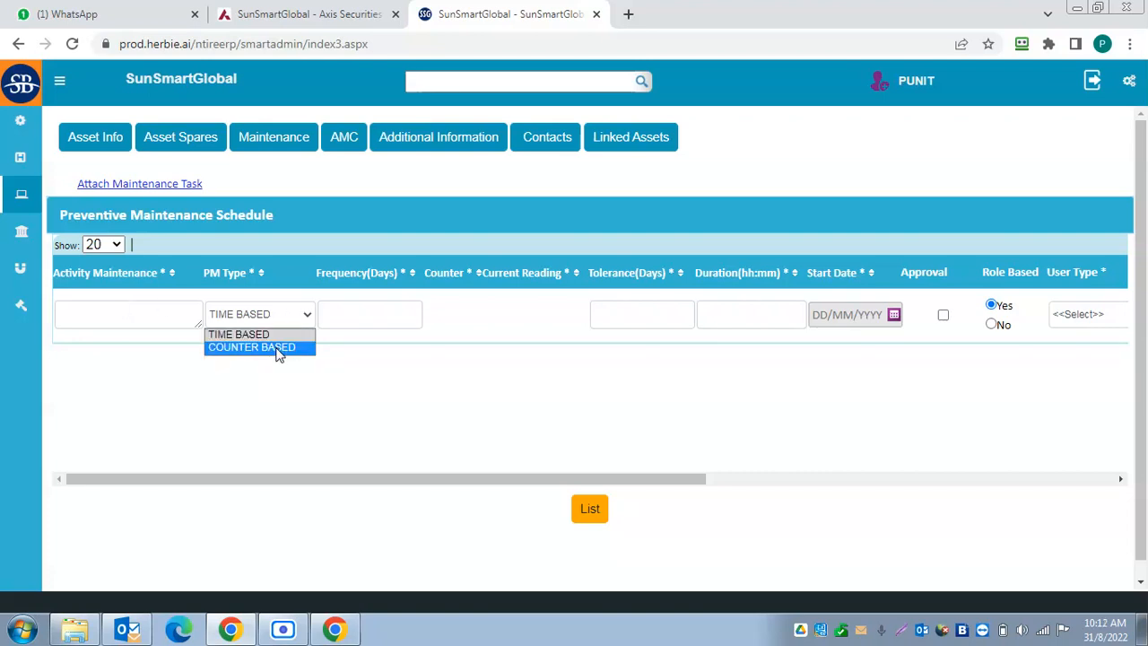
{"action": "left_click", "coordinate": [280, 316]}
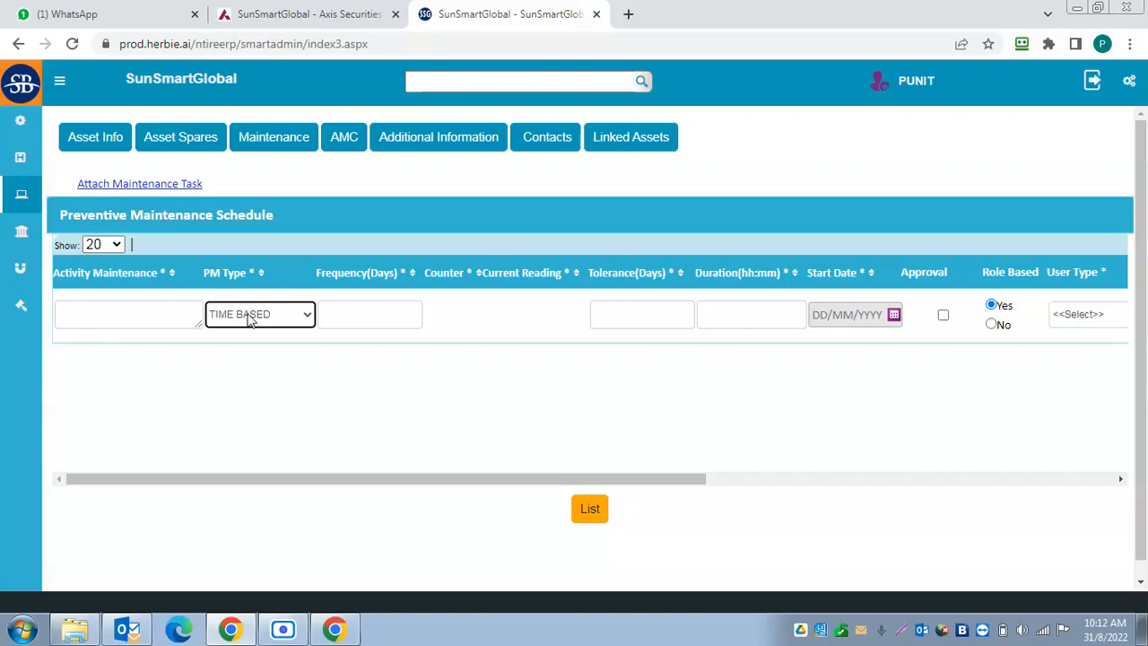
{"action": "left_click", "coordinate": [385, 317]}
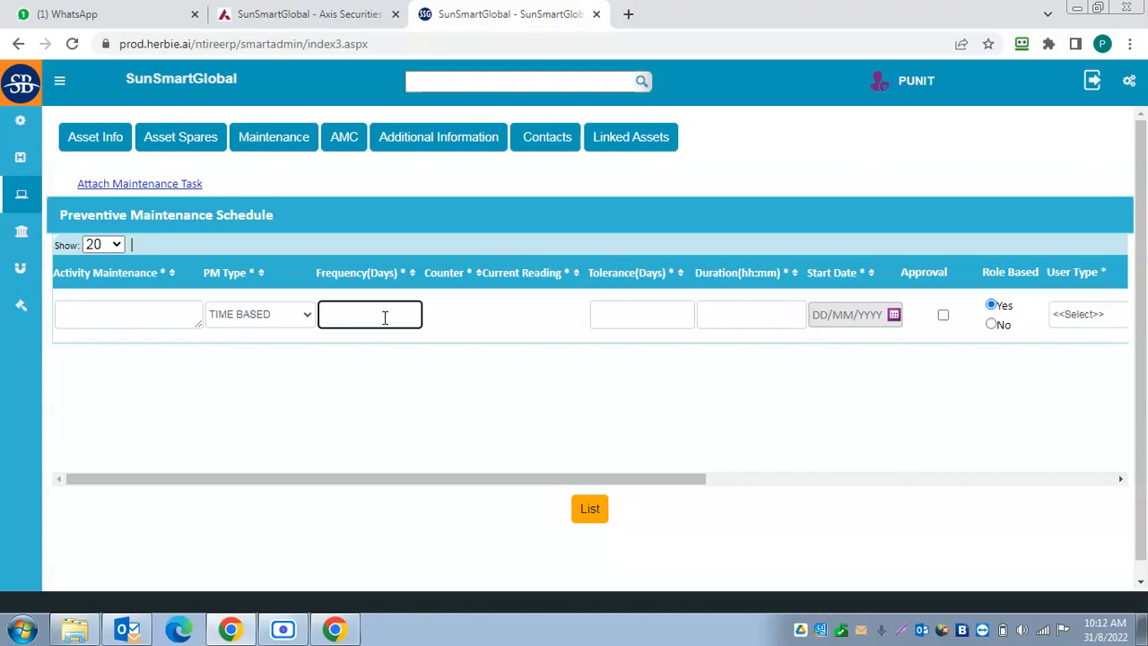
Set the schedule's PM type to COUNTER BASED and examine the counter, reading, tolerance and remaining fields through to Action.
{"action": "left_click", "coordinate": [278, 317]}
{"action": "left_click", "coordinate": [281, 348]}
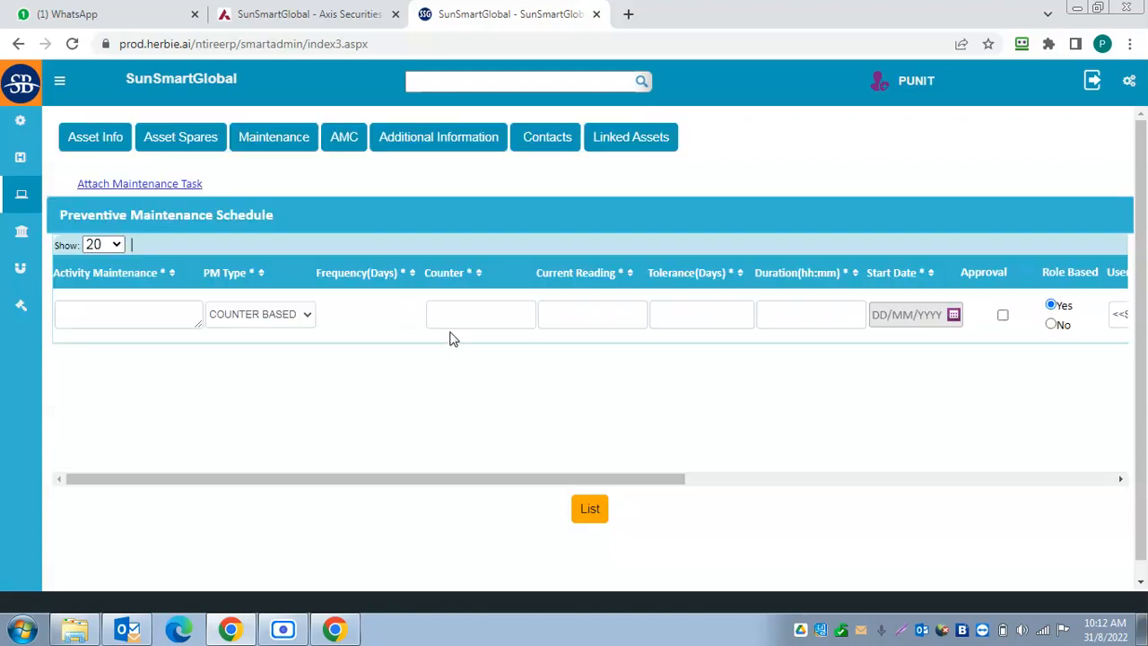
{"action": "left_click", "coordinate": [488, 318]}
{"action": "left_click", "coordinate": [609, 321]}
{"action": "left_click", "coordinate": [715, 311]}
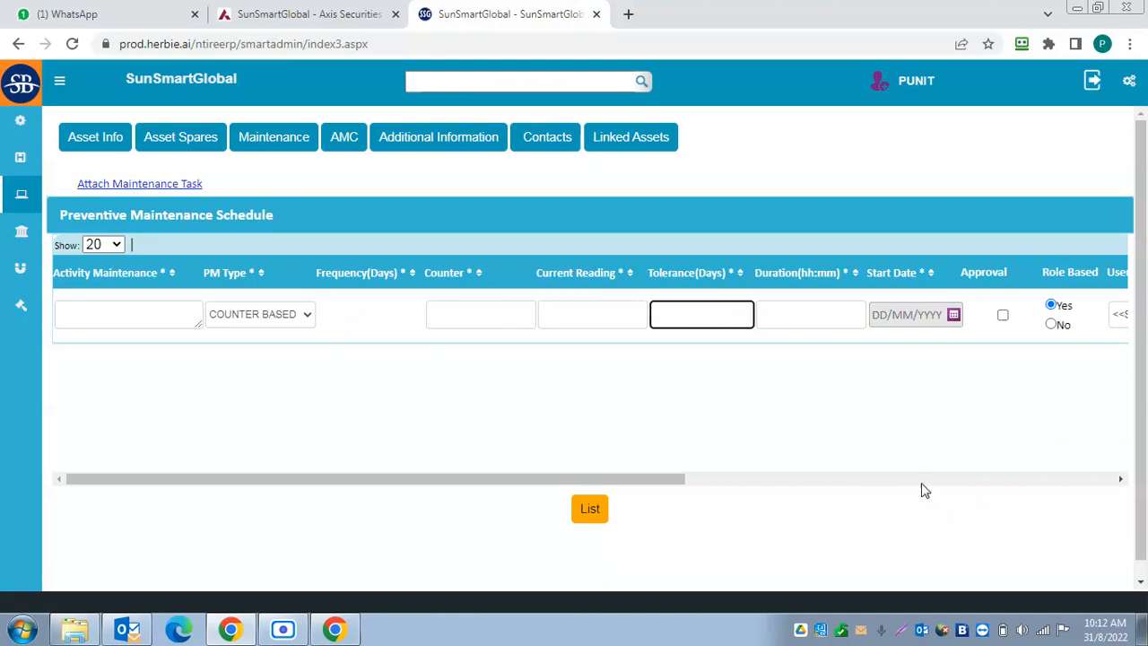
{"action": "left_click_drag", "start_coordinate": [637, 481], "coordinate": [1010, 479]}
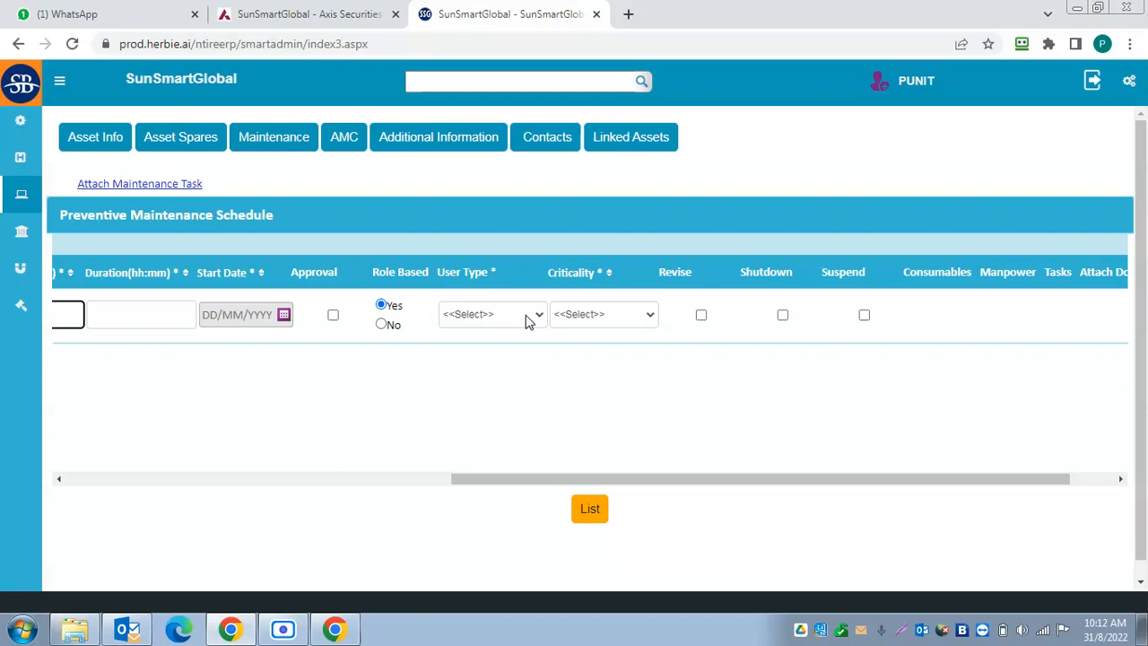
{"action": "left_click_drag", "start_coordinate": [917, 482], "coordinate": [1042, 466]}
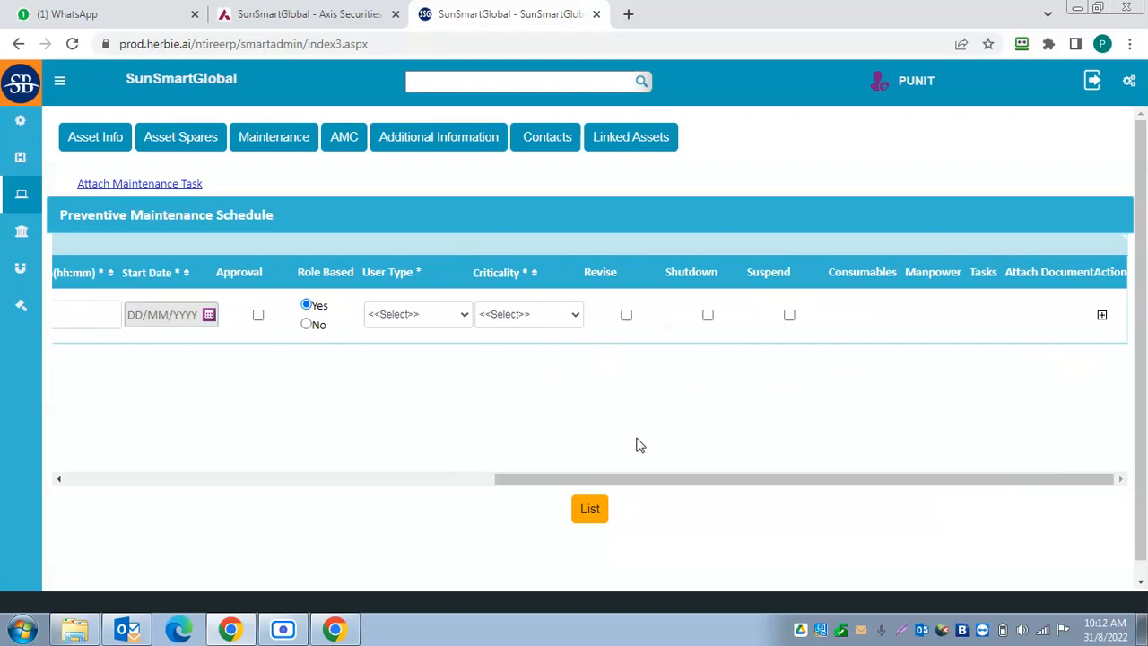
Examine the phone asset's AMC page, including its contract rules, contact details and AMC history.
{"action": "left_click", "coordinate": [347, 142]}
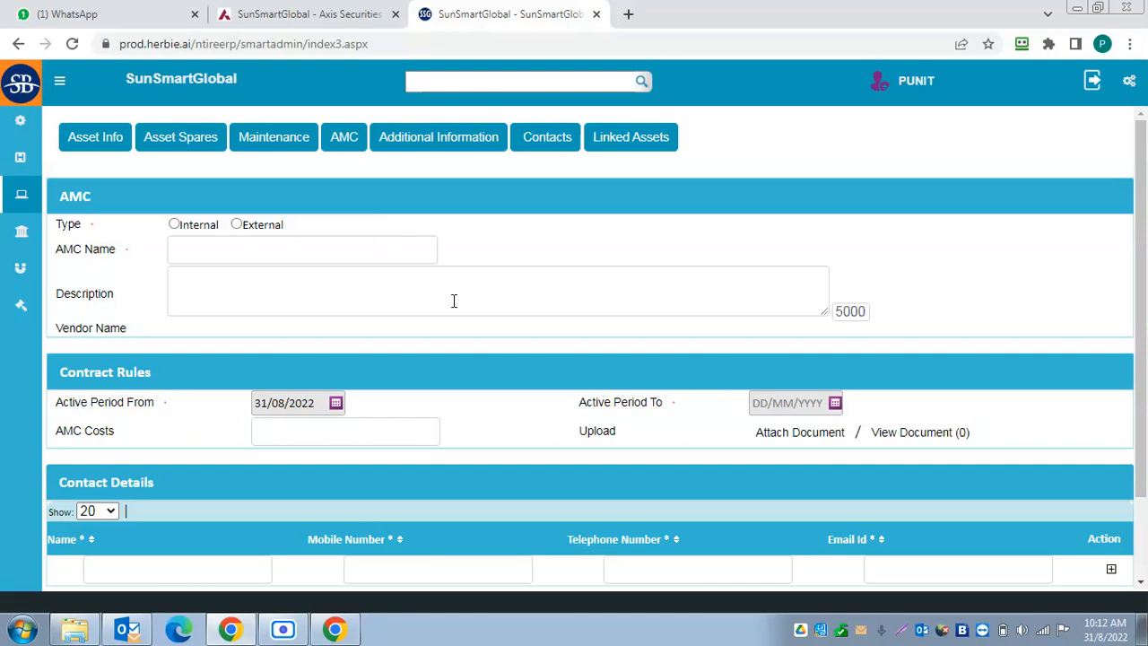
{"action": "scroll", "coordinate": [454, 300], "scroll_direction": "down", "scroll_amount": 3}
{"action": "scroll", "coordinate": [453, 307], "scroll_direction": "up", "scroll_amount": 3}
{"action": "scroll", "coordinate": [251, 381], "scroll_direction": "down", "scroll_amount": 1}
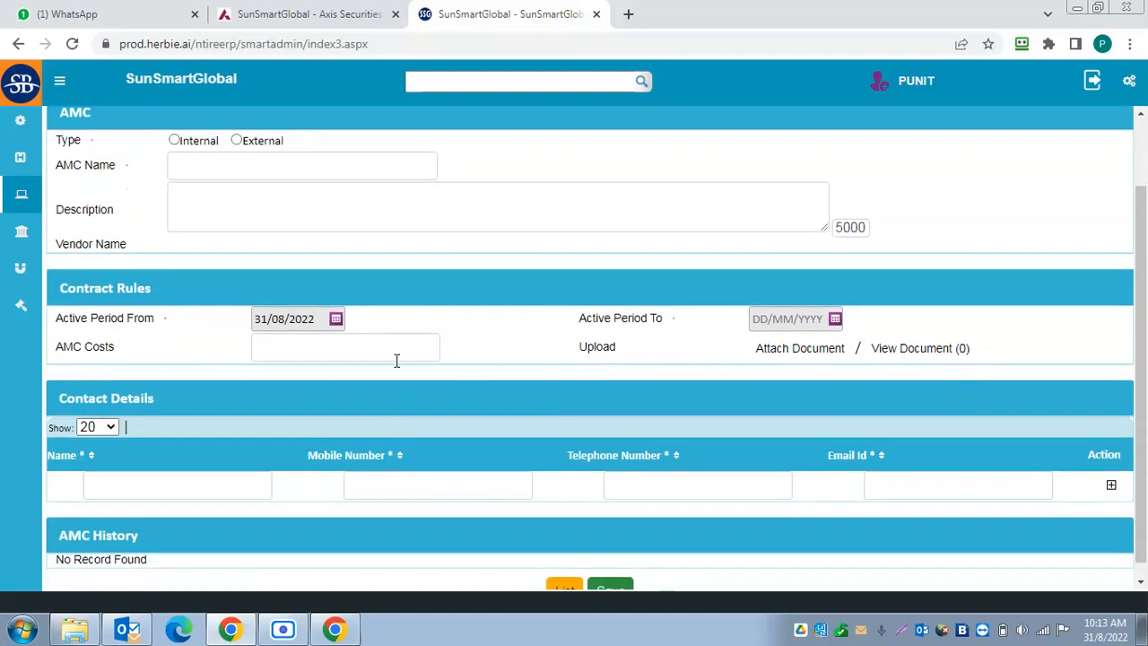
{"action": "scroll", "coordinate": [600, 360], "scroll_direction": "down", "scroll_amount": 1}
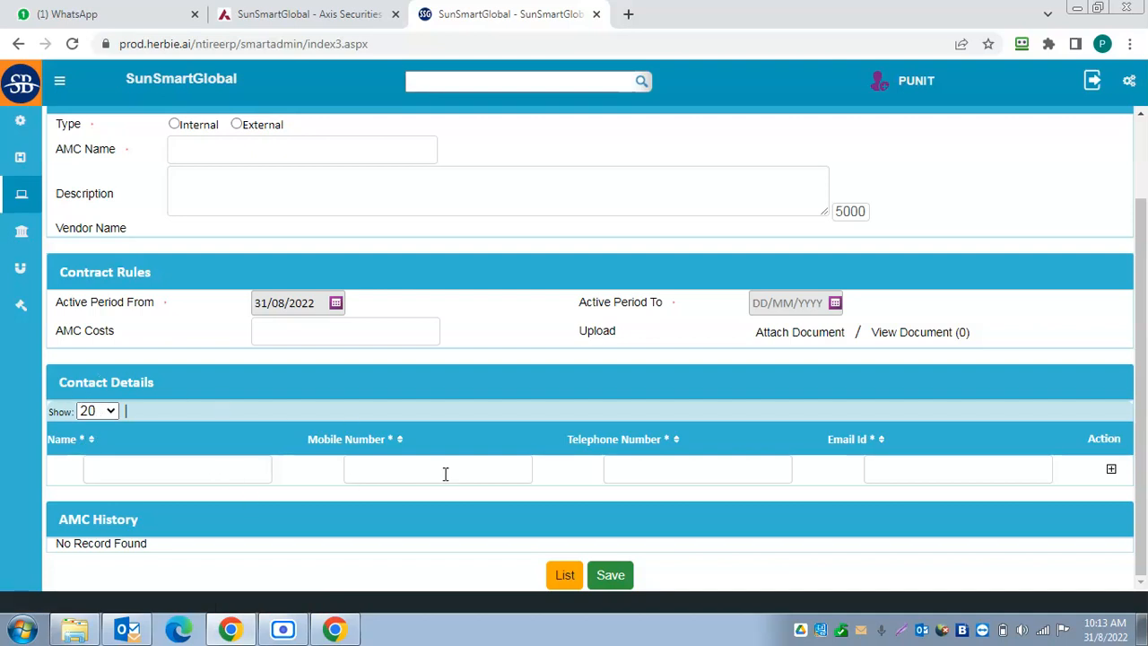
{"action": "scroll", "coordinate": [533, 425], "scroll_direction": "up", "scroll_amount": 1}
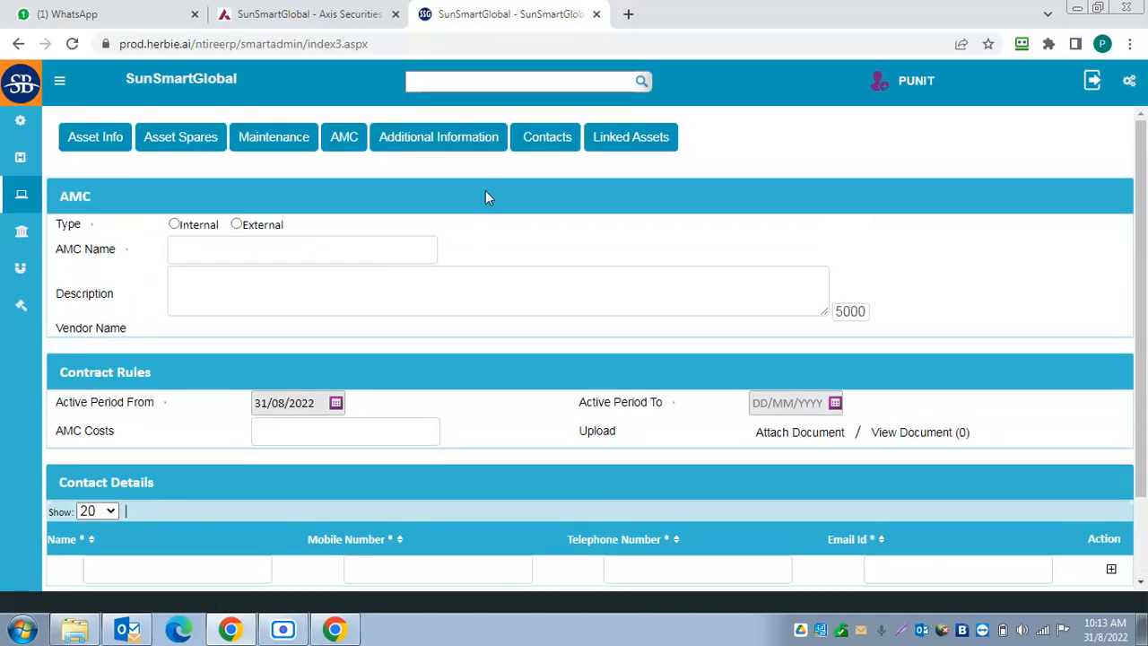
Review the phone asset's additional information, the contact categories on its contacts page, and its linked assets page.
{"action": "left_click", "coordinate": [436, 135]}
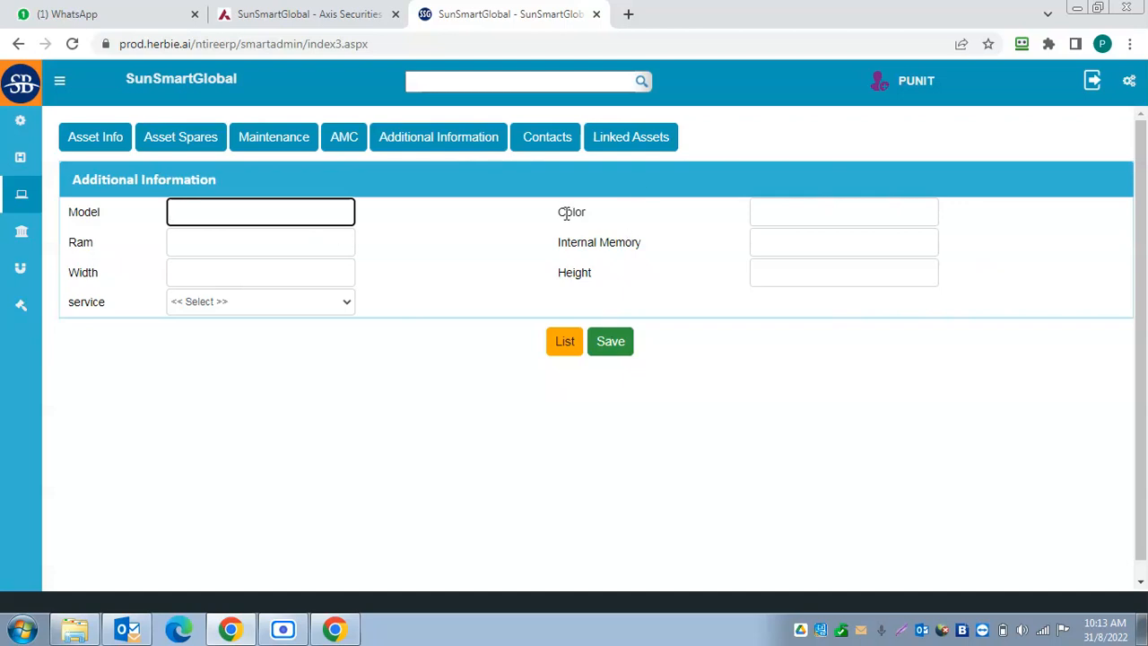
{"action": "left_click", "coordinate": [547, 139]}
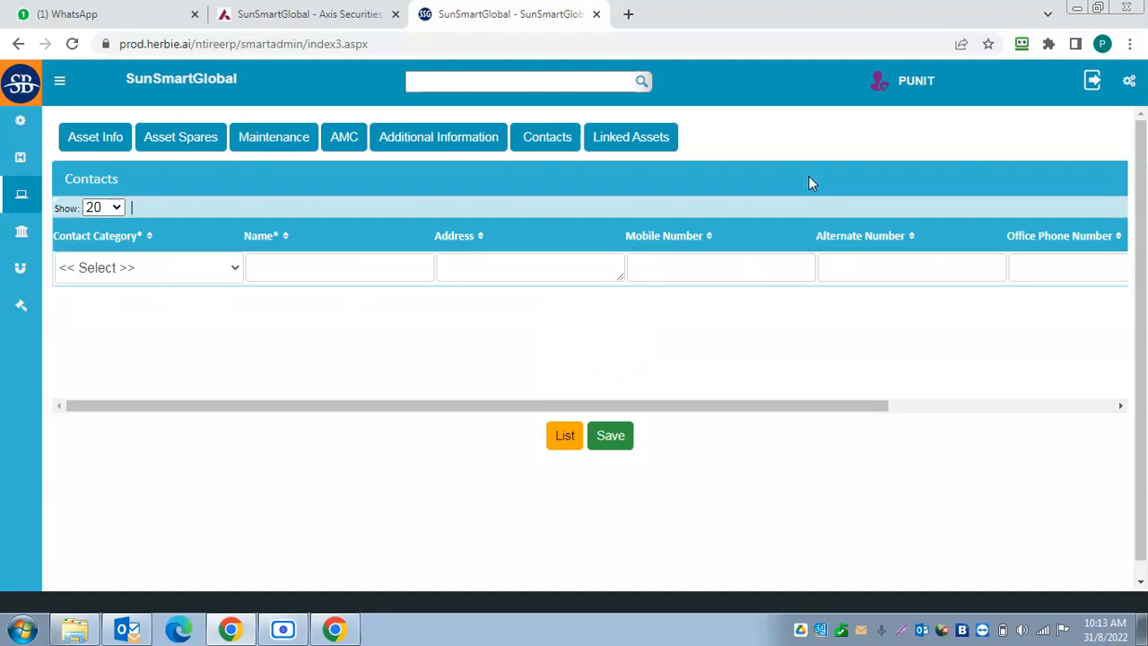
{"action": "left_click", "coordinate": [205, 266]}
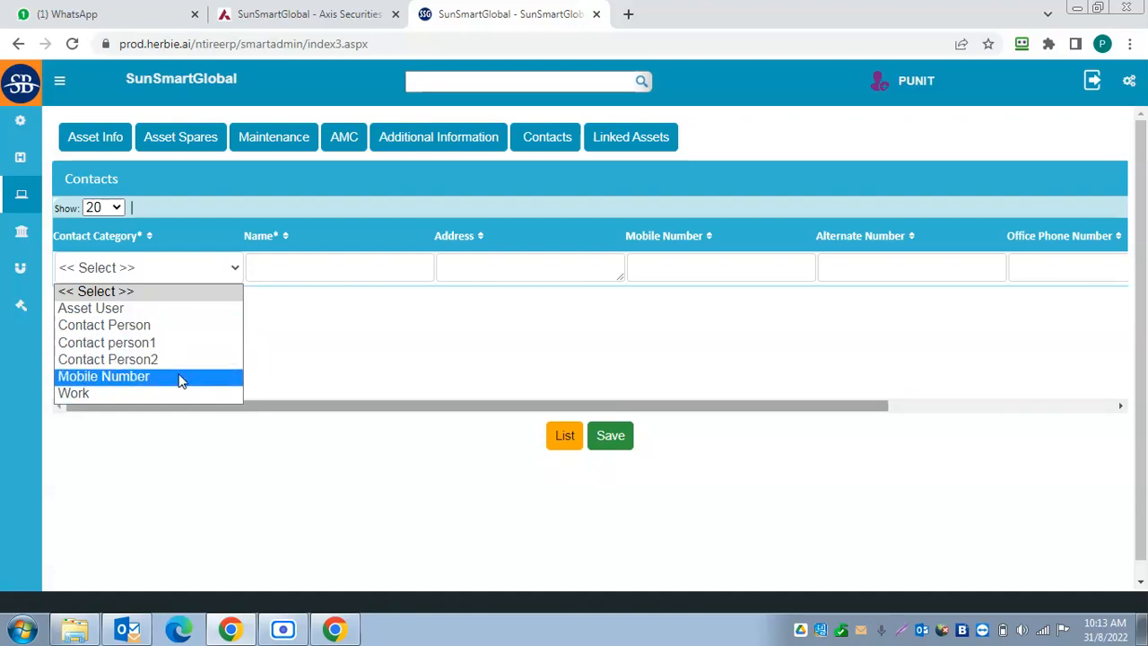
{"action": "left_click", "coordinate": [804, 143]}
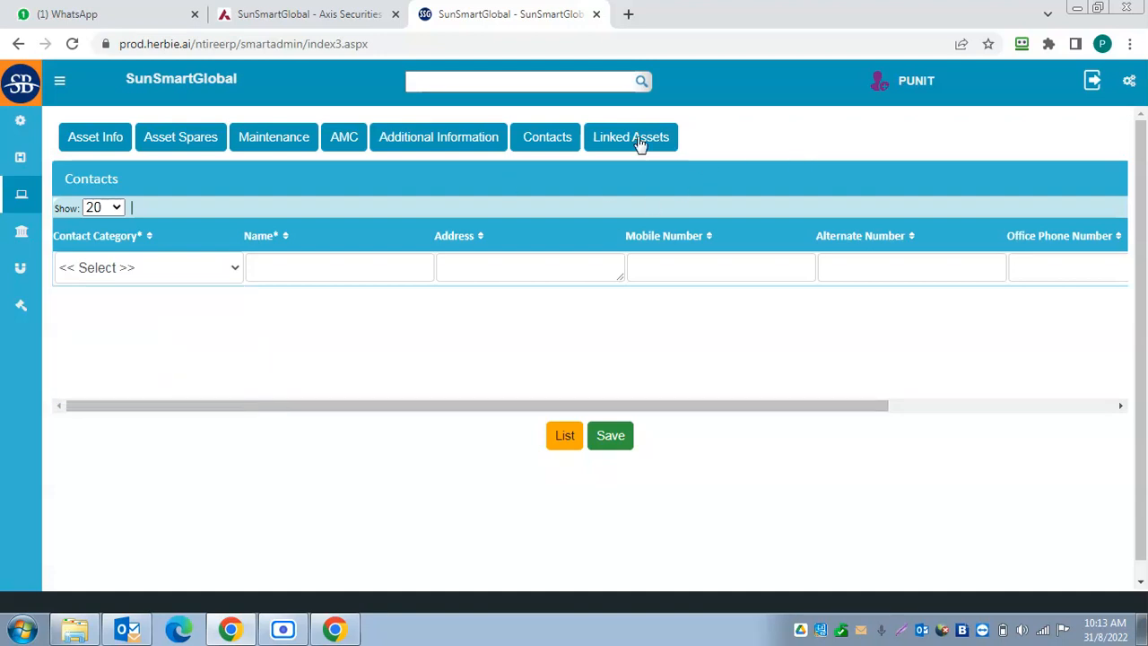
{"action": "left_click", "coordinate": [631, 139]}
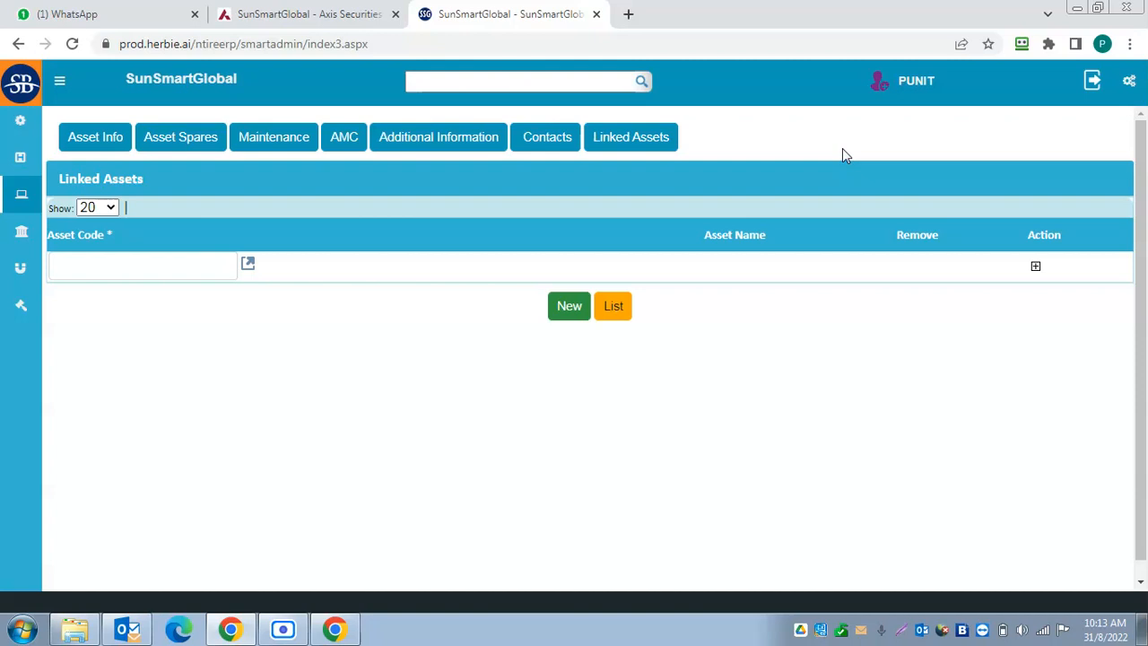
Open the CAMS Asset Issues request form and examine its asset code and category fields.
{"action": "left_click", "coordinate": [21, 196]}
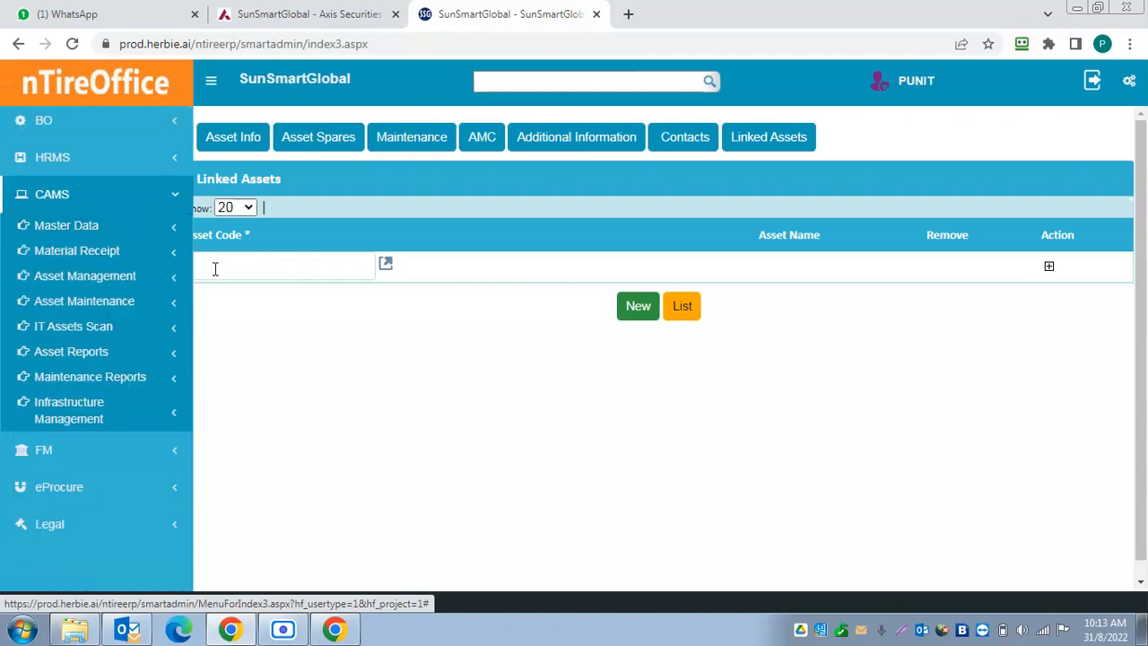
{"action": "left_click", "coordinate": [177, 279]}
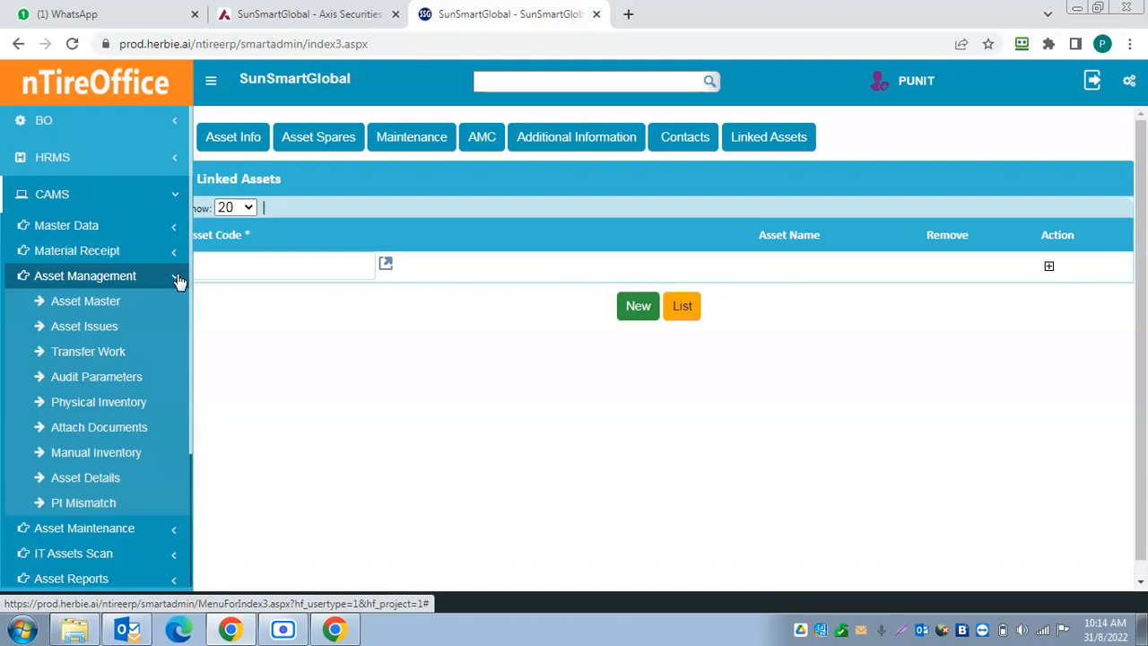
{"action": "left_click", "coordinate": [111, 331]}
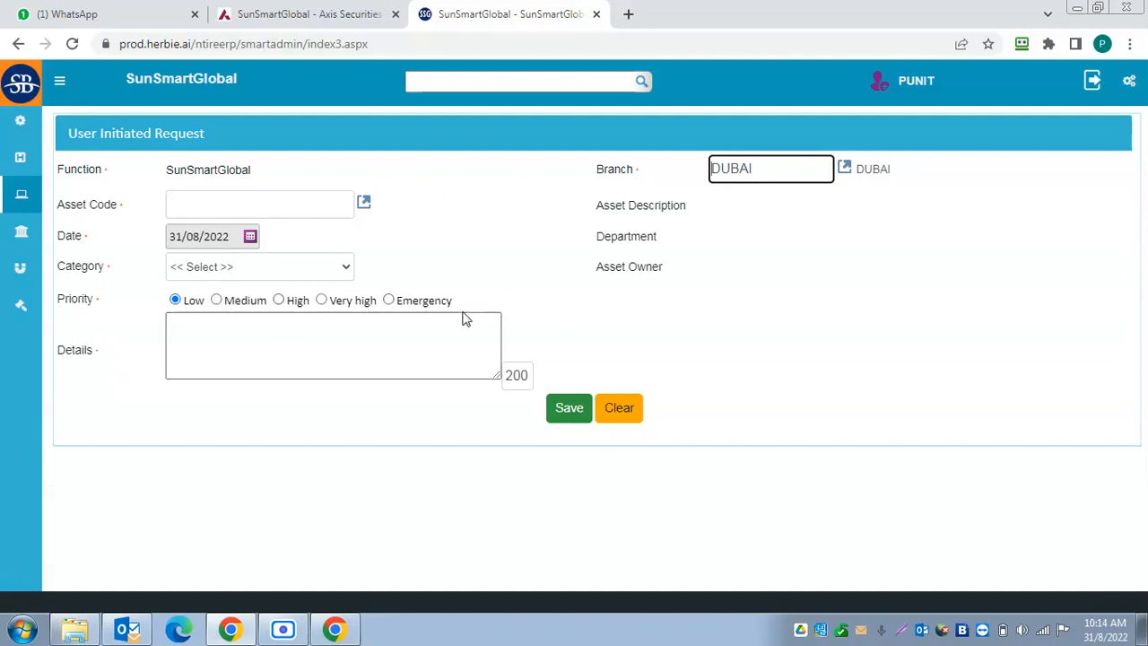
{"action": "left_click", "coordinate": [198, 201]}
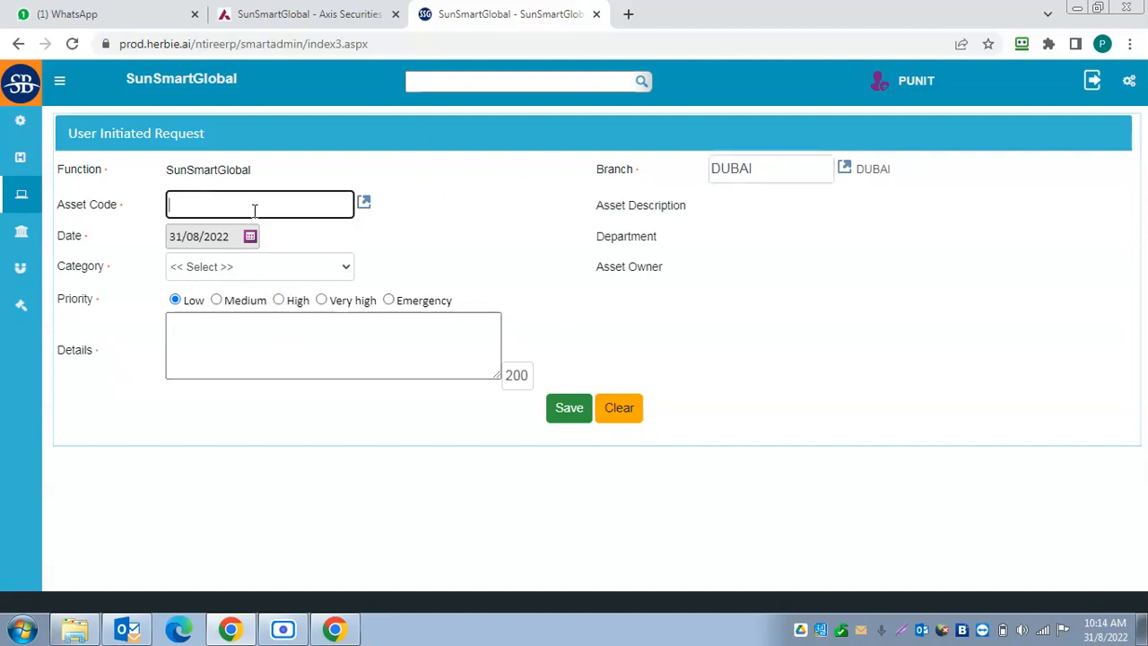
{"action": "left_click", "coordinate": [321, 271]}
{"action": "left_click", "coordinate": [321, 271]}
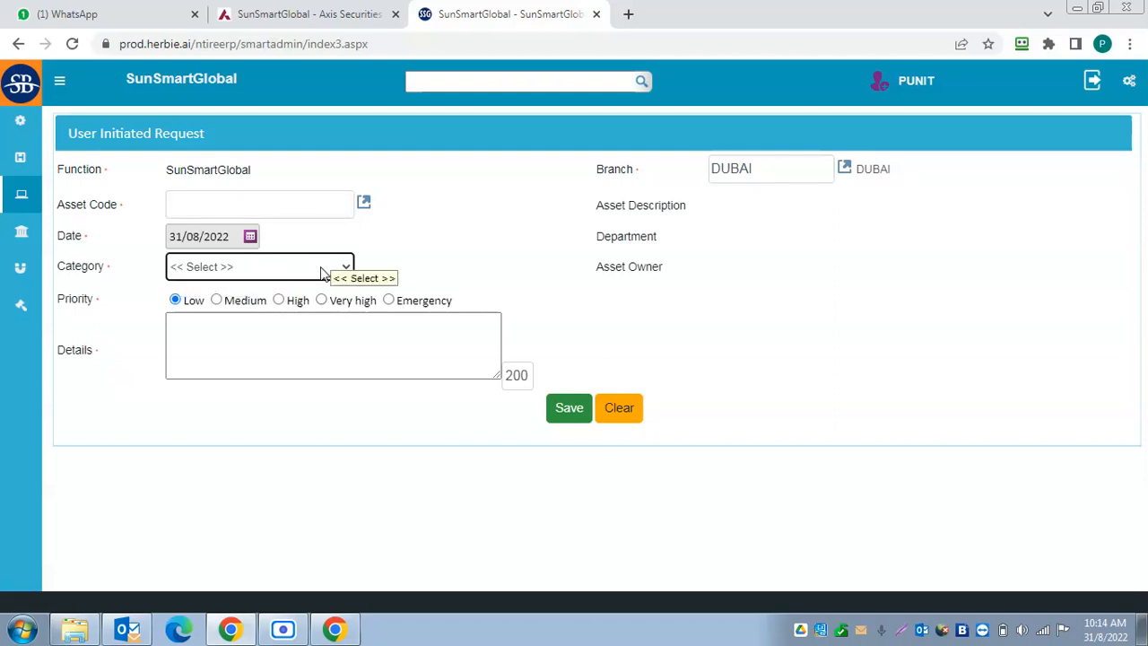
{"action": "left_click", "coordinate": [296, 206]}
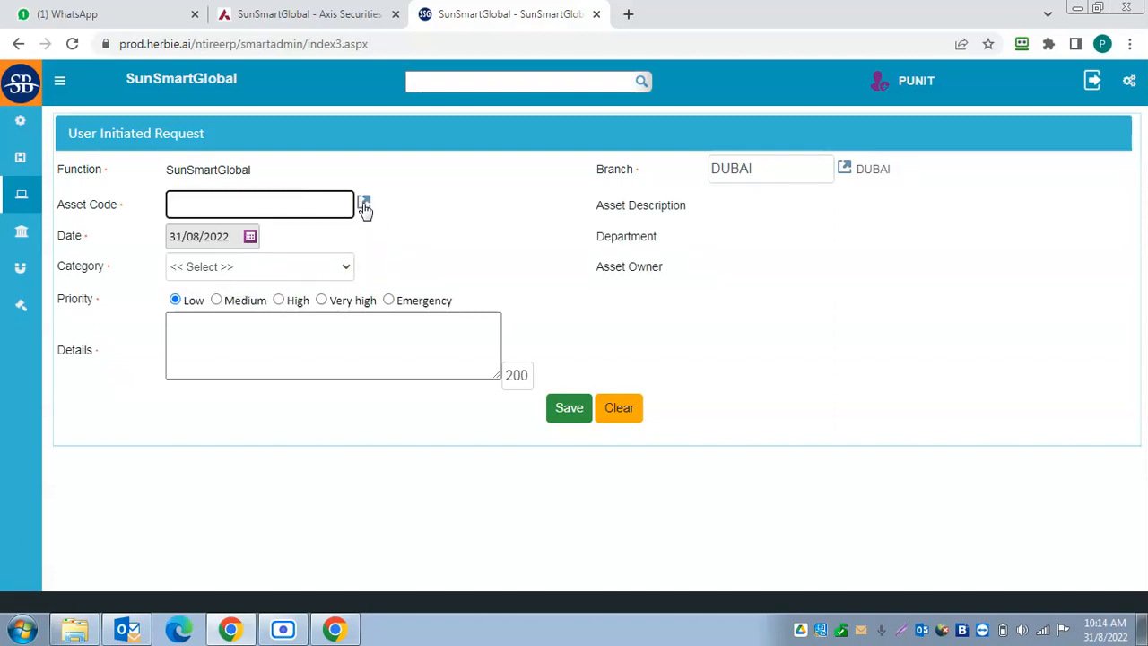
{"action": "left_click", "coordinate": [365, 205]}
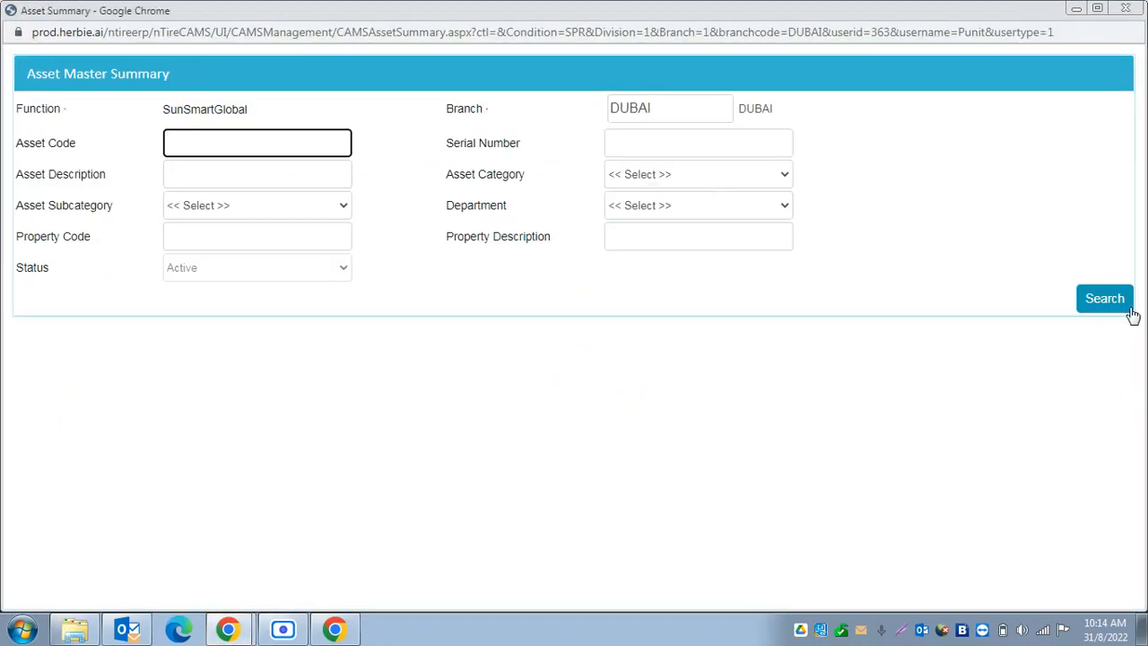
{"action": "left_click", "coordinate": [1131, 309]}
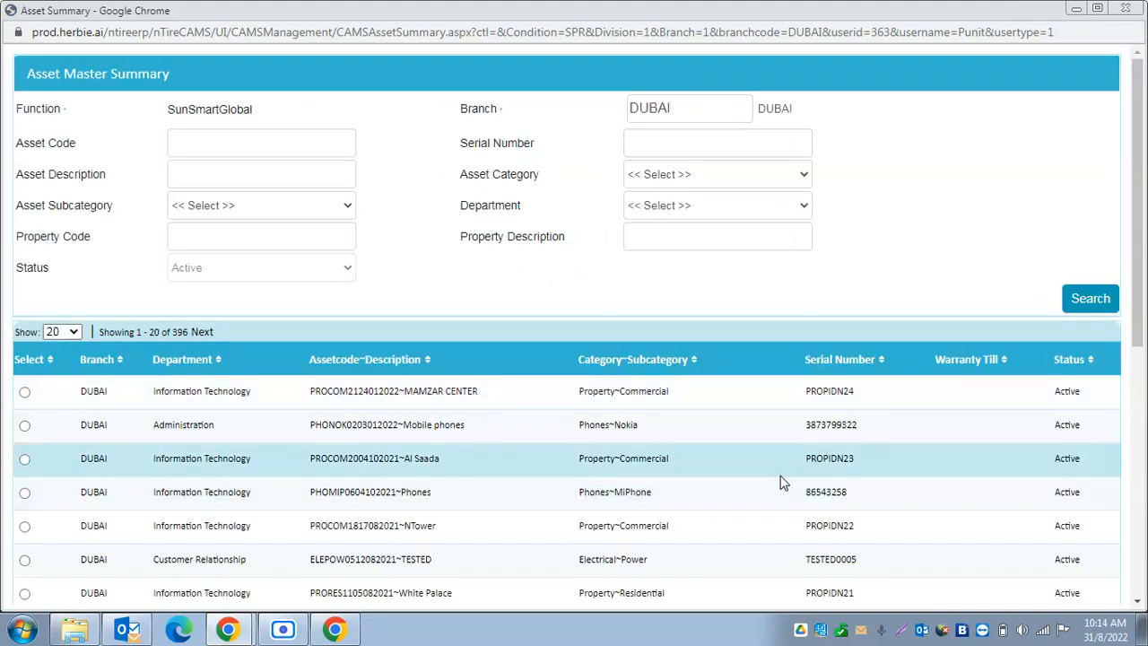
{"action": "scroll", "coordinate": [781, 483], "scroll_direction": "down", "scroll_amount": 4}
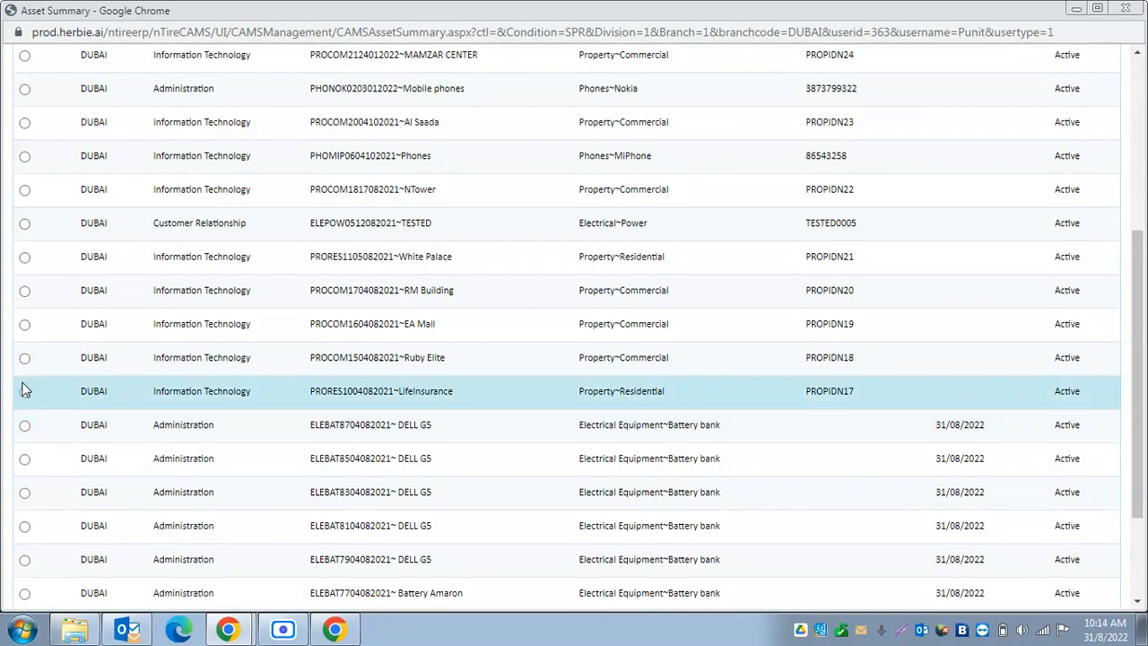
{"action": "left_click", "coordinate": [24, 392]}
{"action": "scroll", "coordinate": [789, 389], "scroll_direction": "down", "scroll_amount": 2}
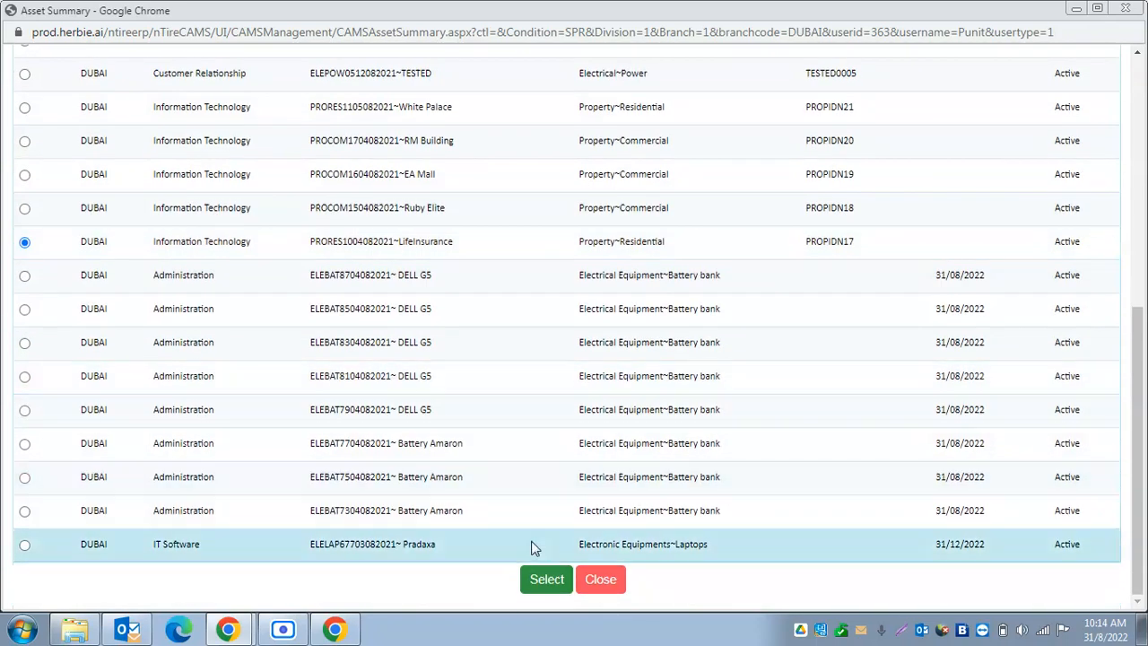
{"action": "left_click", "coordinate": [546, 579]}
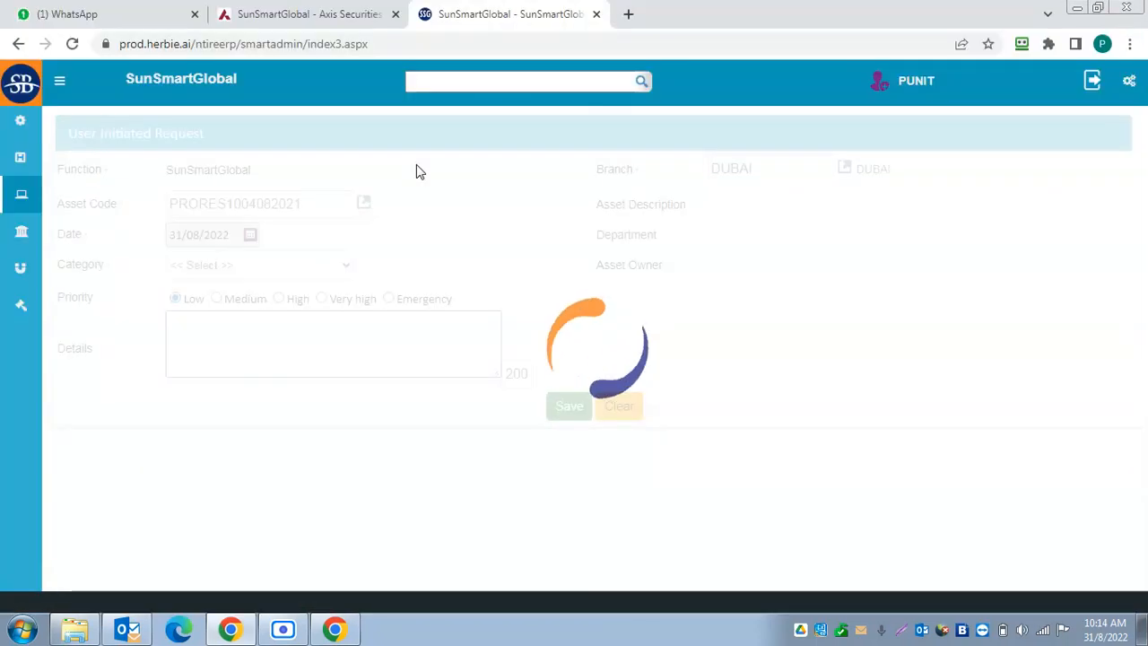
Set the request's category to water Request Reason and its priority to Very high, review the asset details and activate the Details field.
{"action": "left_click", "coordinate": [337, 264]}
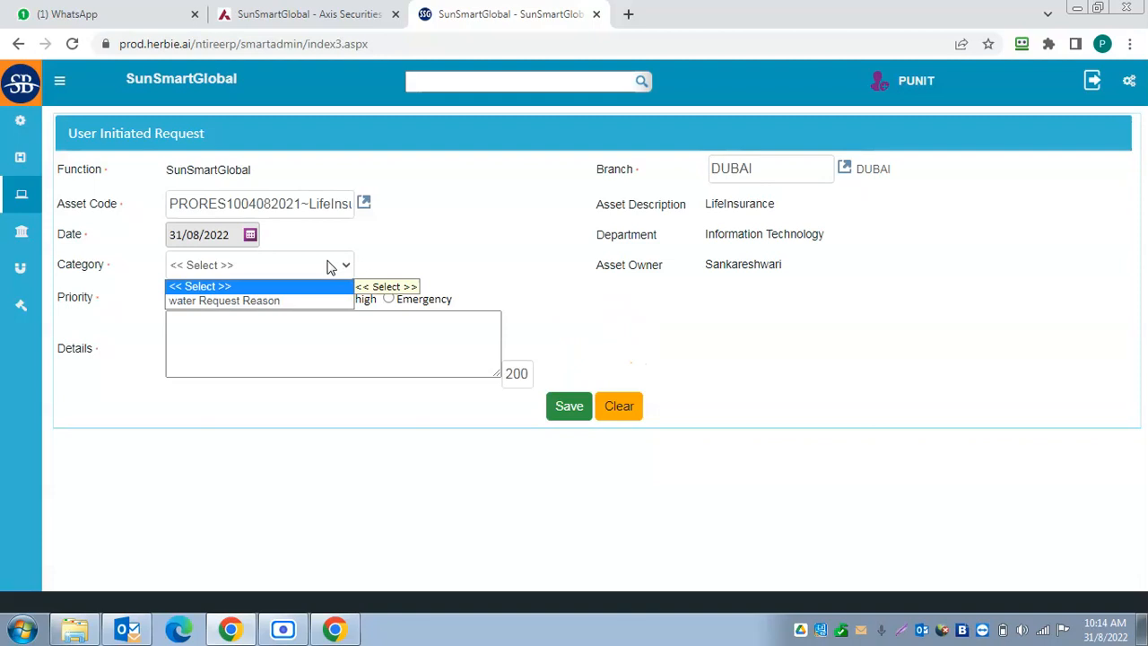
{"action": "left_click", "coordinate": [308, 302]}
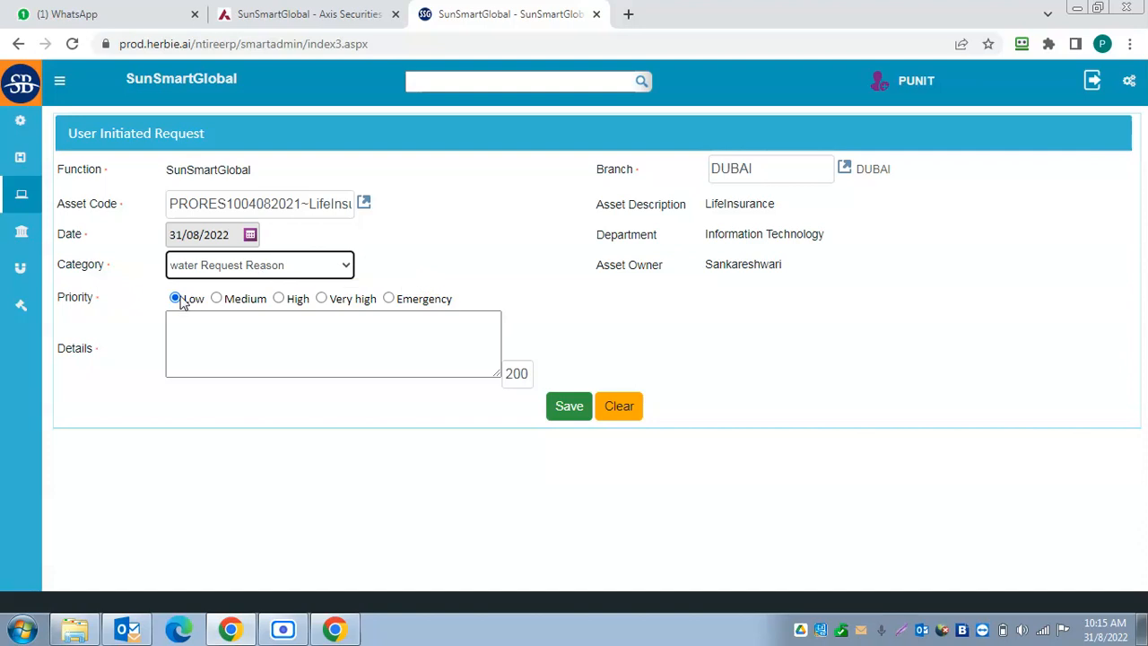
{"action": "left_click", "coordinate": [217, 300]}
{"action": "left_click", "coordinate": [279, 300]}
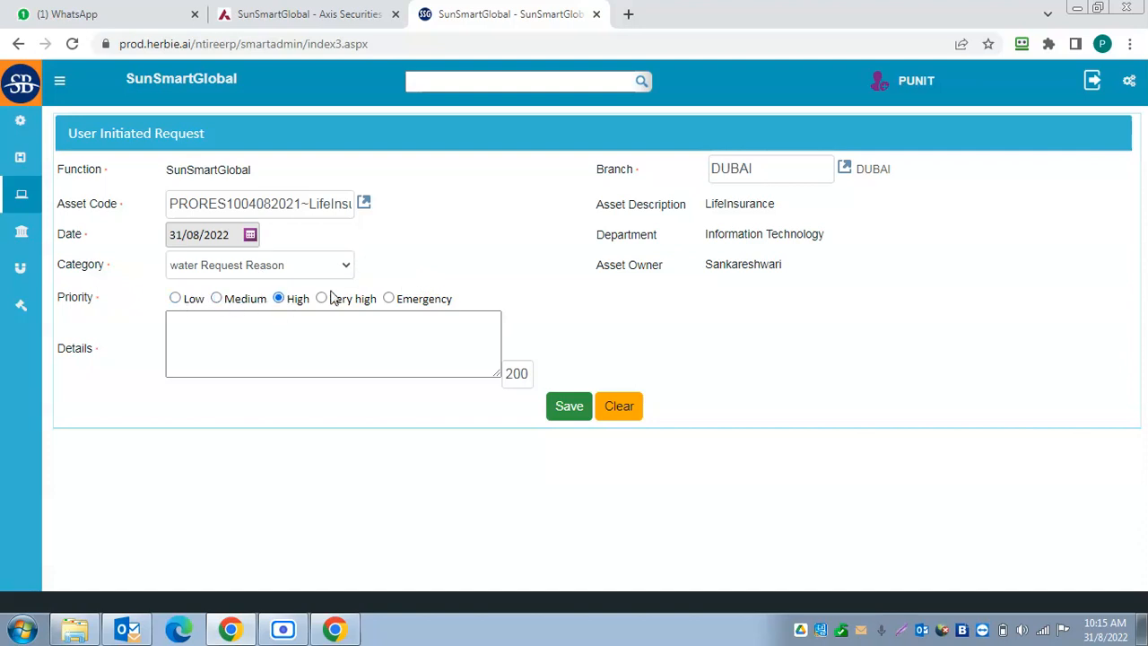
{"action": "left_click", "coordinate": [321, 300]}
{"action": "left_click_drag", "start_coordinate": [607, 199], "coordinate": [823, 261]}
{"action": "left_click", "coordinate": [868, 280]}
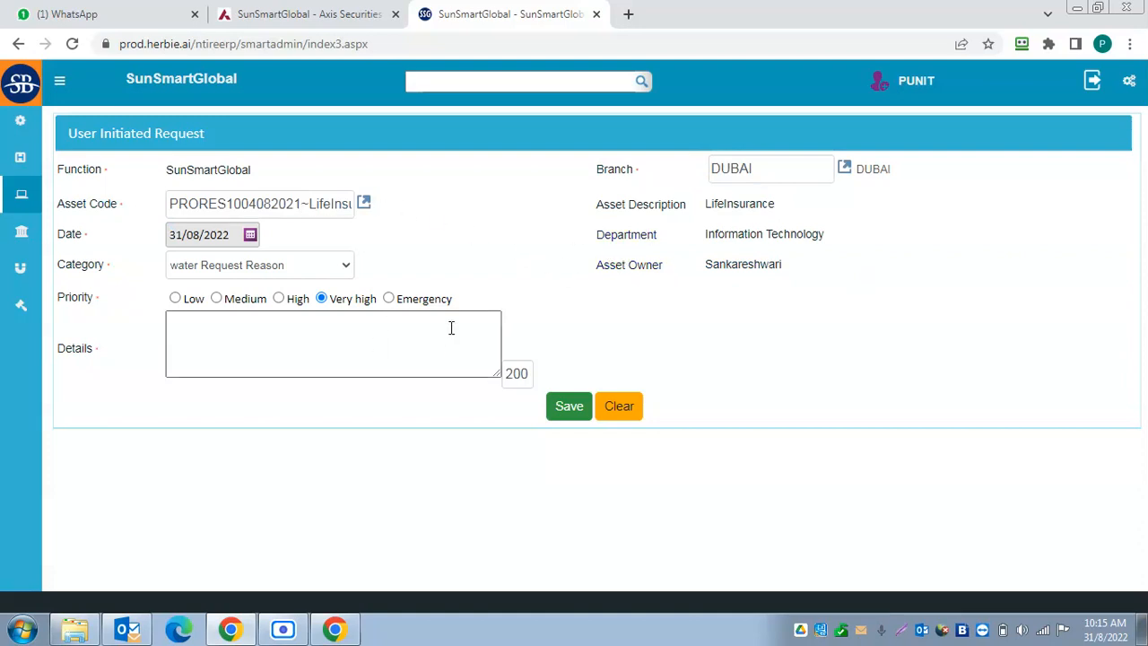
{"action": "left_click", "coordinate": [200, 339]}
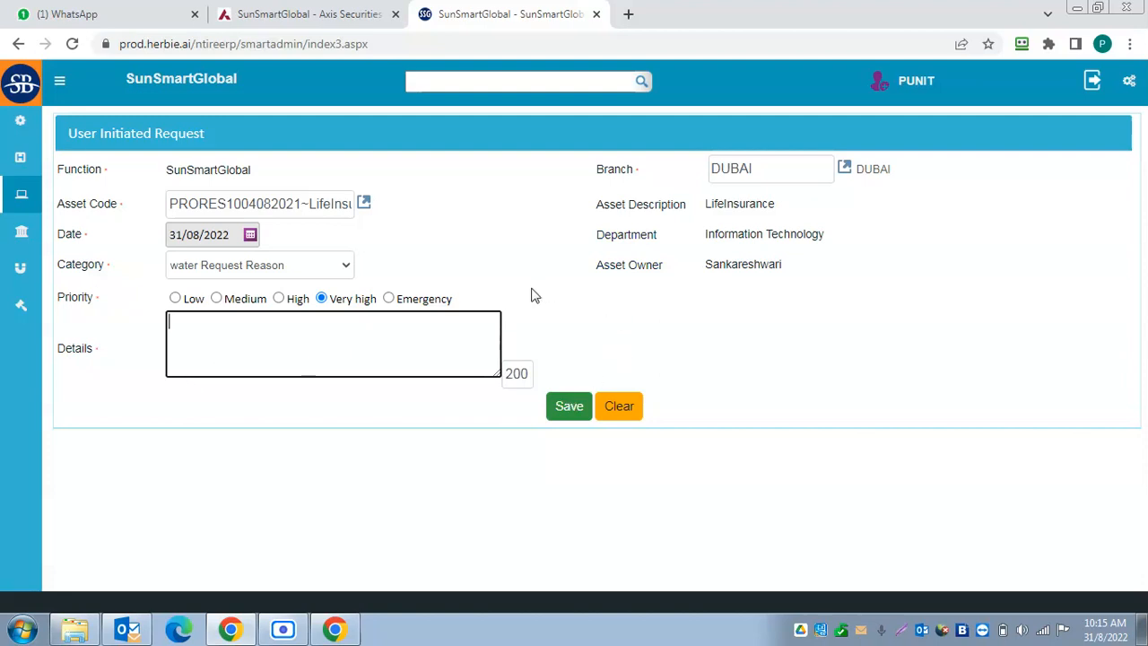
Open Planned Works under CAMS Asset Maintenance, search the DUBAI branch's planned tasks without filters and examine the resulting list.
{"action": "left_click", "coordinate": [32, 205]}
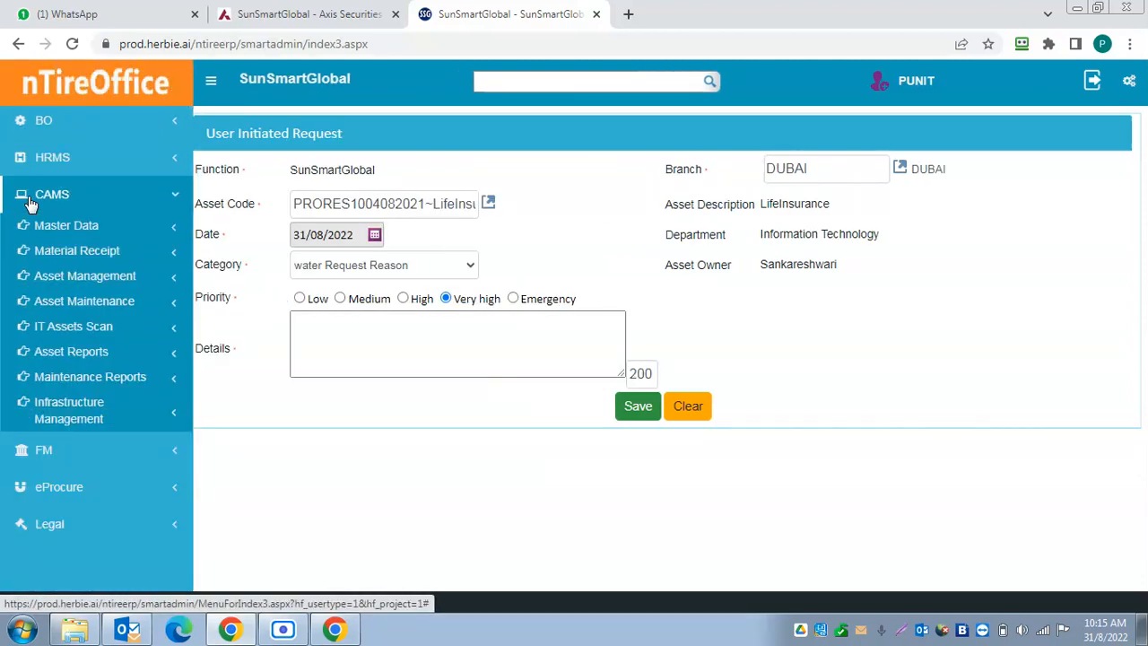
{"action": "left_click", "coordinate": [171, 307]}
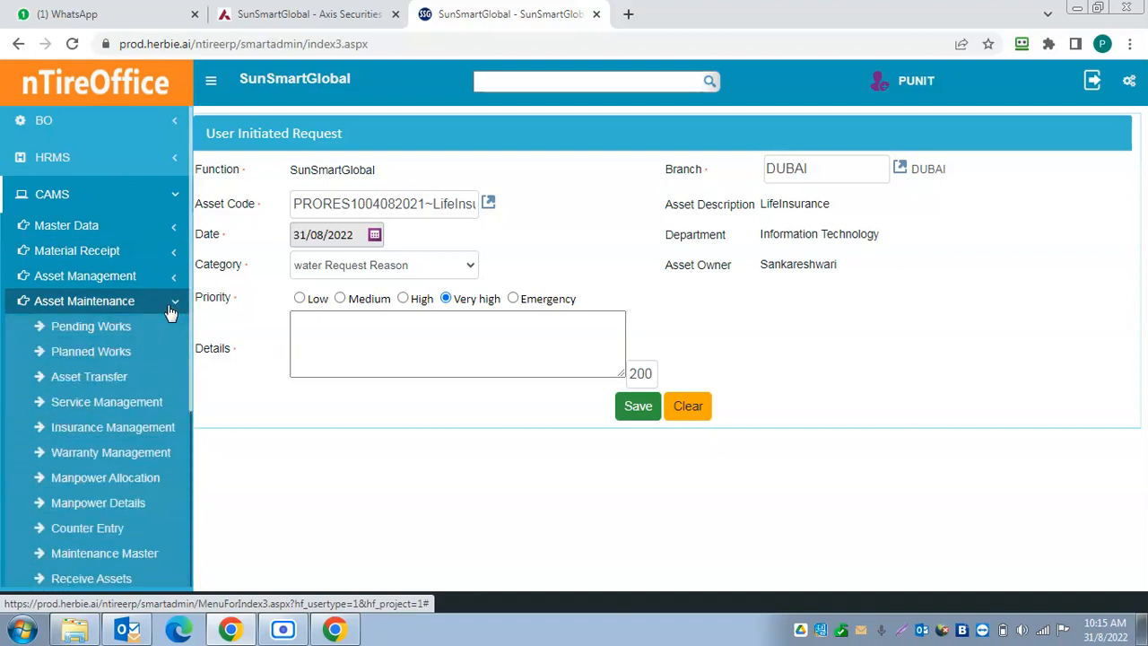
{"action": "left_click", "coordinate": [106, 359]}
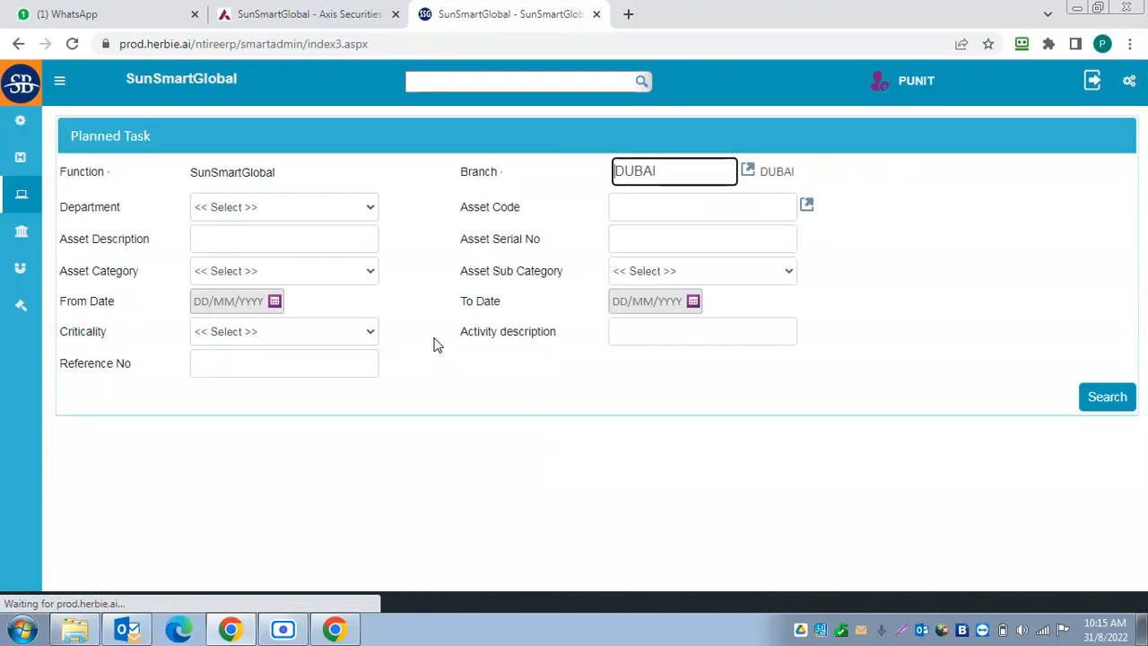
{"action": "left_click", "coordinate": [1127, 397]}
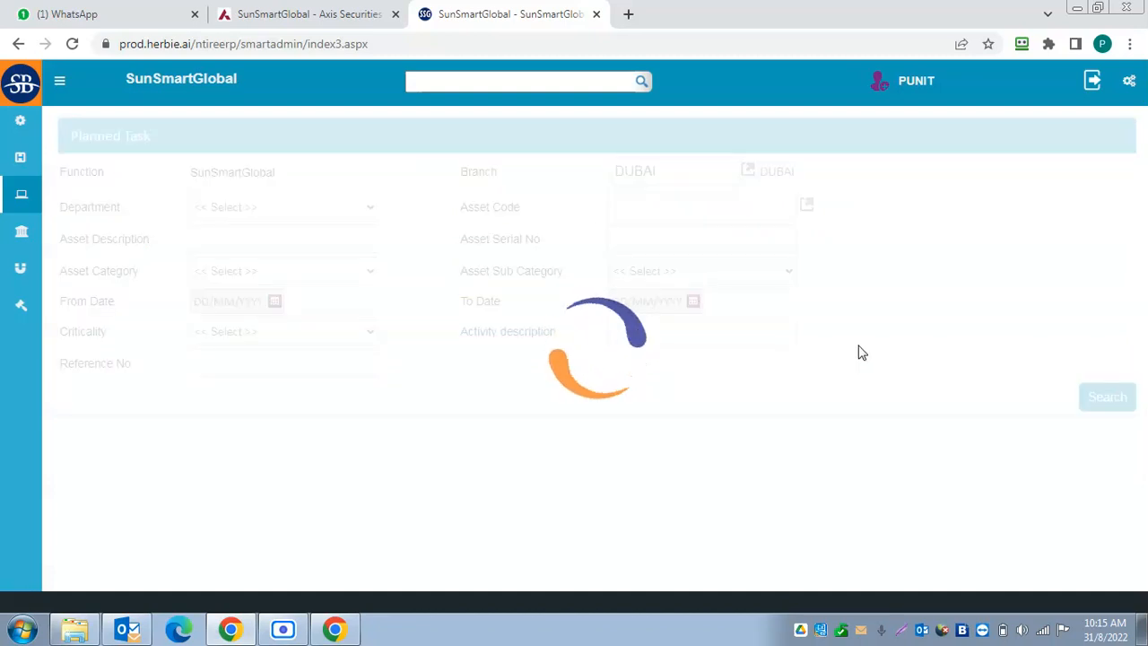
{"action": "scroll", "coordinate": [858, 351], "scroll_direction": "up", "scroll_amount": 5}
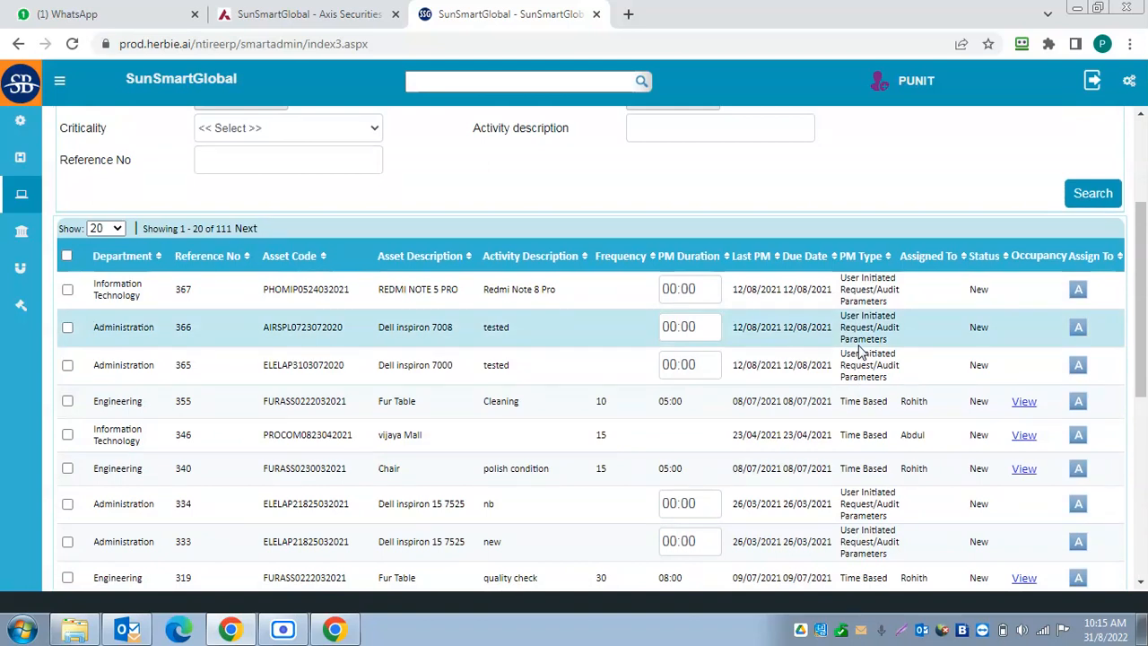
{"action": "scroll", "coordinate": [681, 403], "scroll_direction": "up", "scroll_amount": 1}
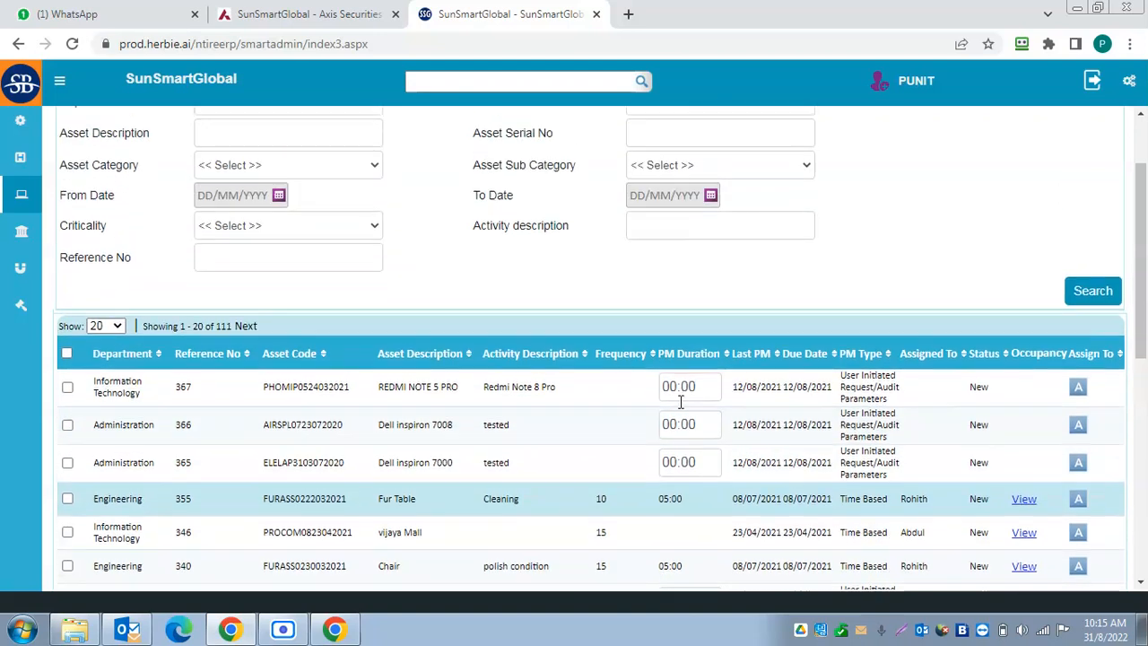
{"action": "scroll", "coordinate": [681, 402], "scroll_direction": "up", "scroll_amount": 1}
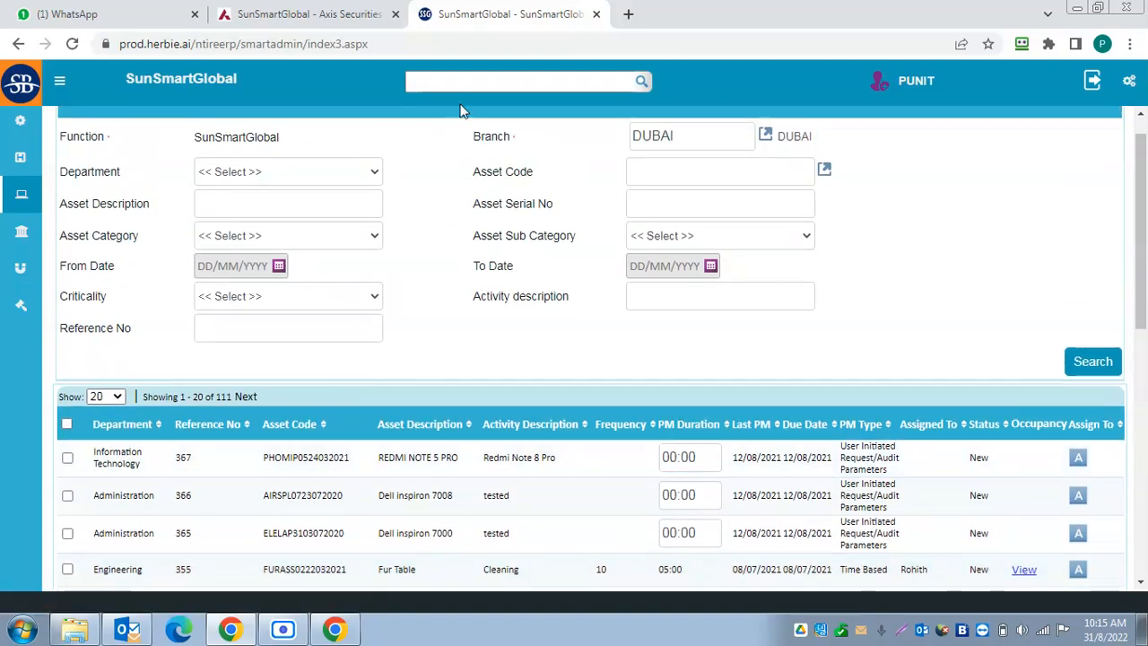
{"action": "left_click_drag", "start_coordinate": [1143, 281], "coordinate": [1143, 324]}
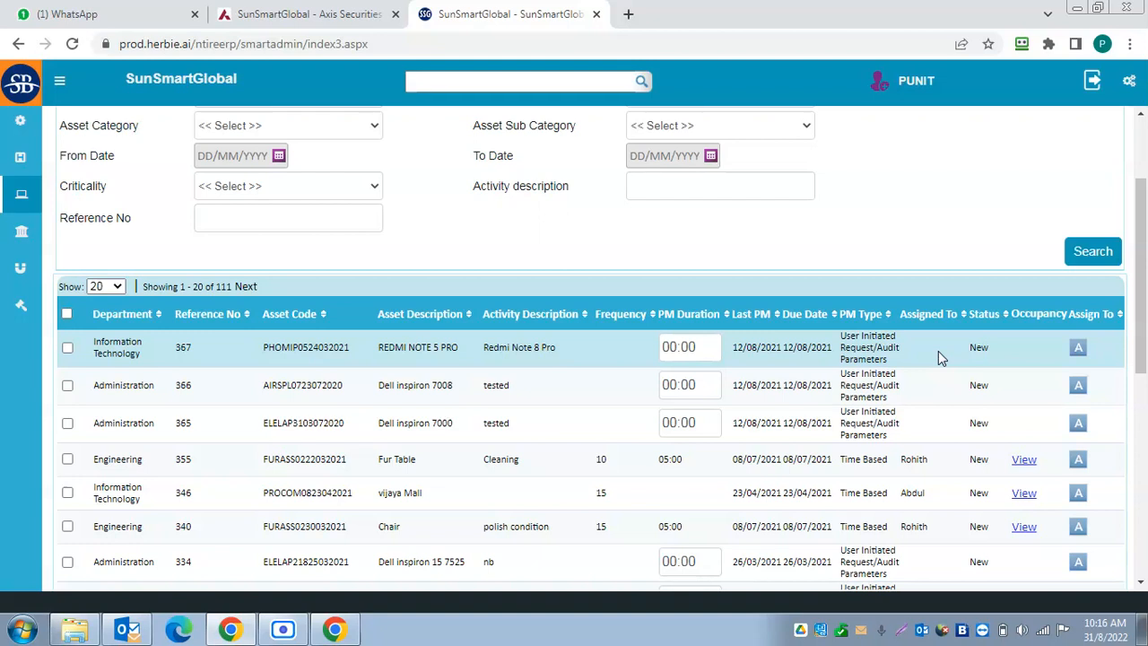
{"action": "left_click", "coordinate": [22, 194]}
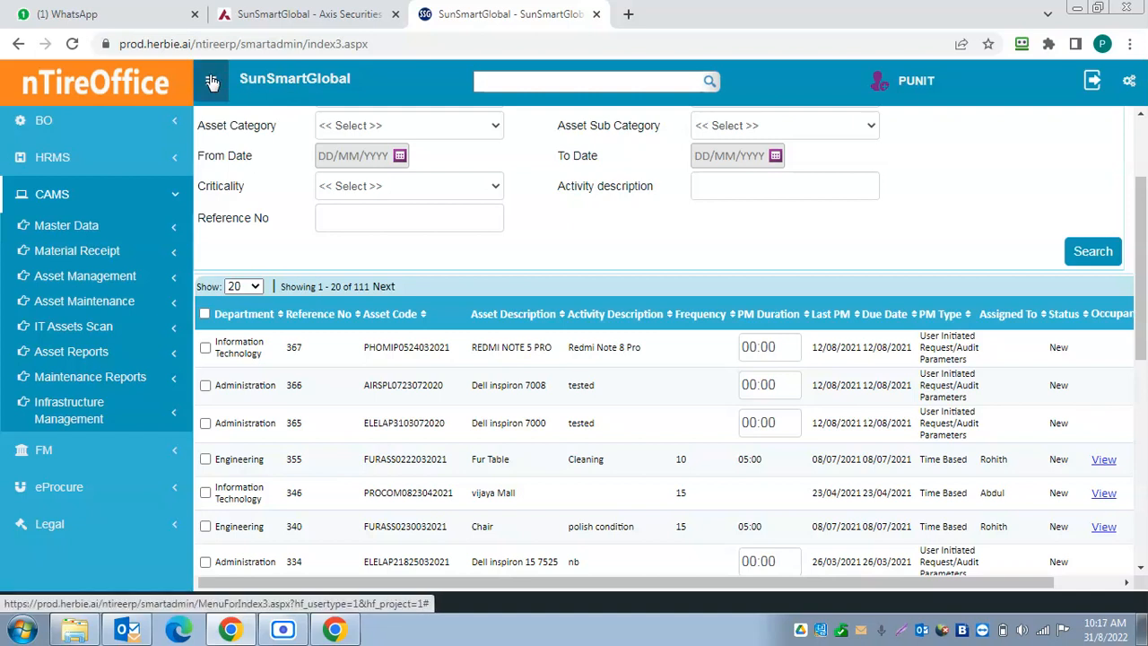
{"action": "left_click", "coordinate": [173, 307]}
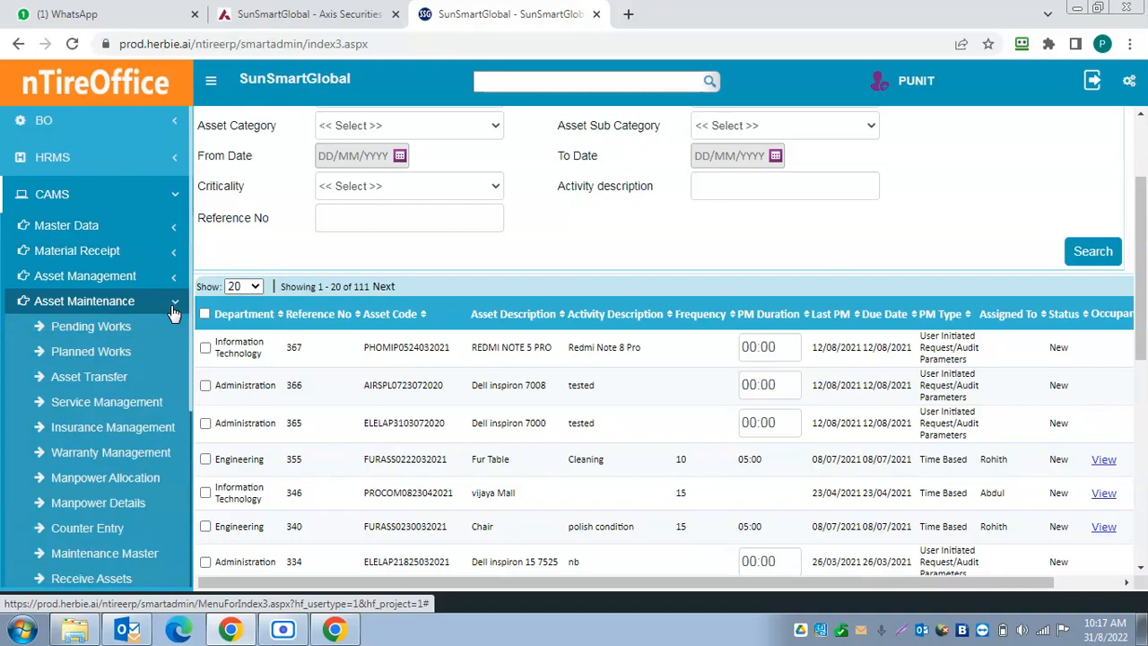
{"action": "left_click", "coordinate": [210, 82]}
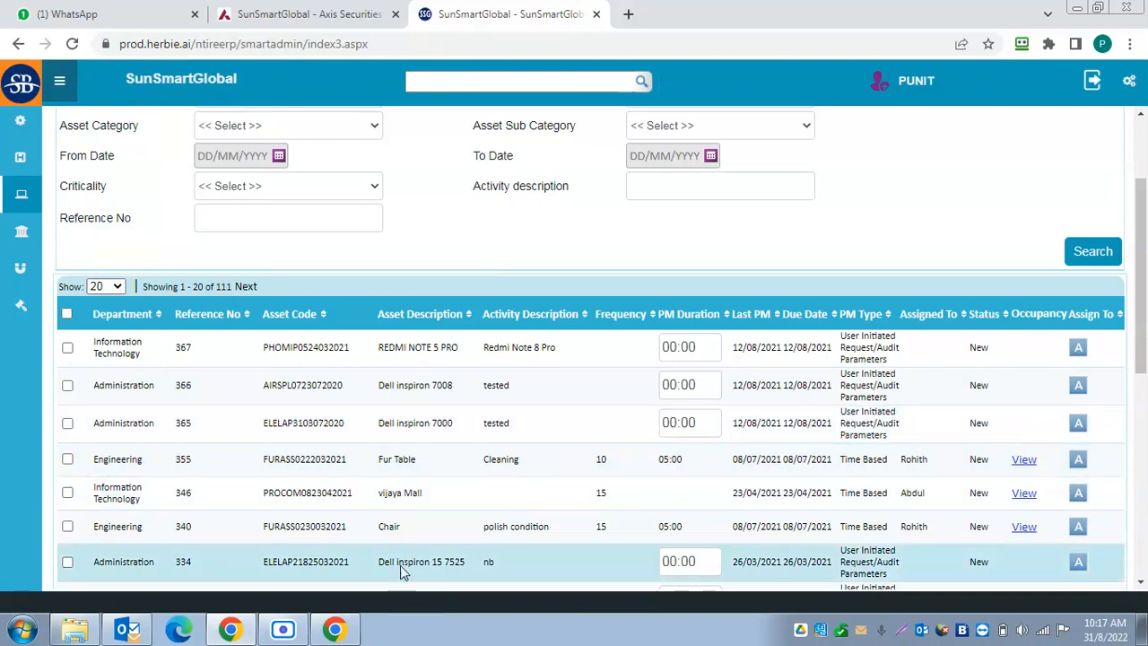
Review the planned task filters and open the PM duration of the REDMI NOTE 5 PRO task for editing.
{"action": "left_click_drag", "start_coordinate": [1140, 231], "coordinate": [1135, 177]}
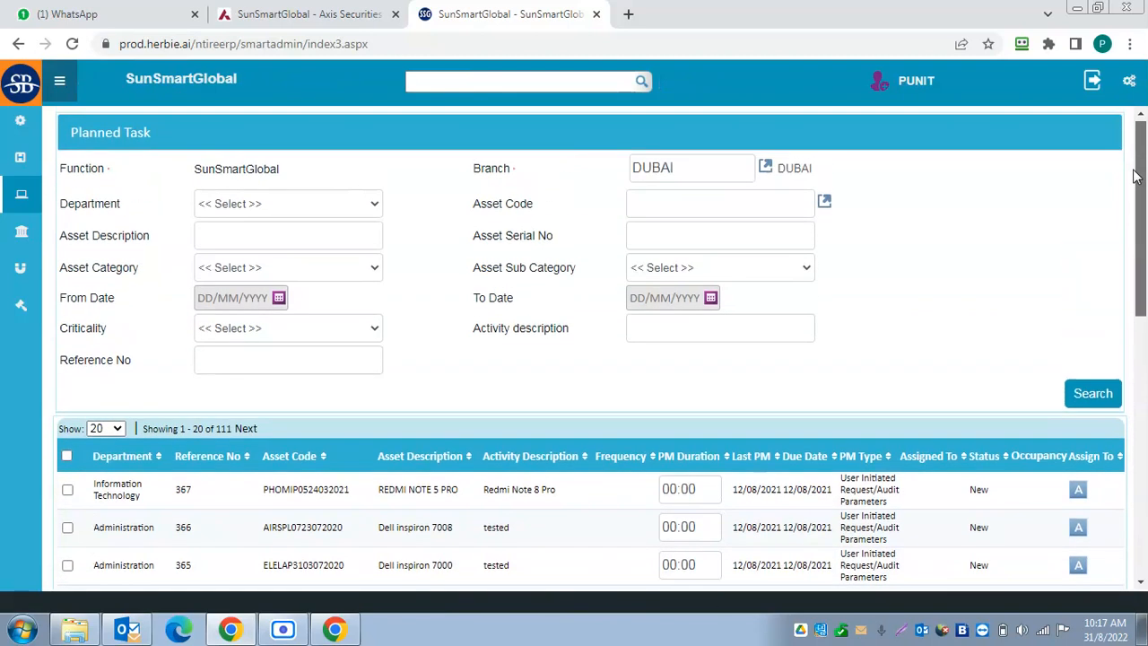
{"action": "scroll", "coordinate": [683, 329], "scroll_direction": "down", "scroll_amount": 2}
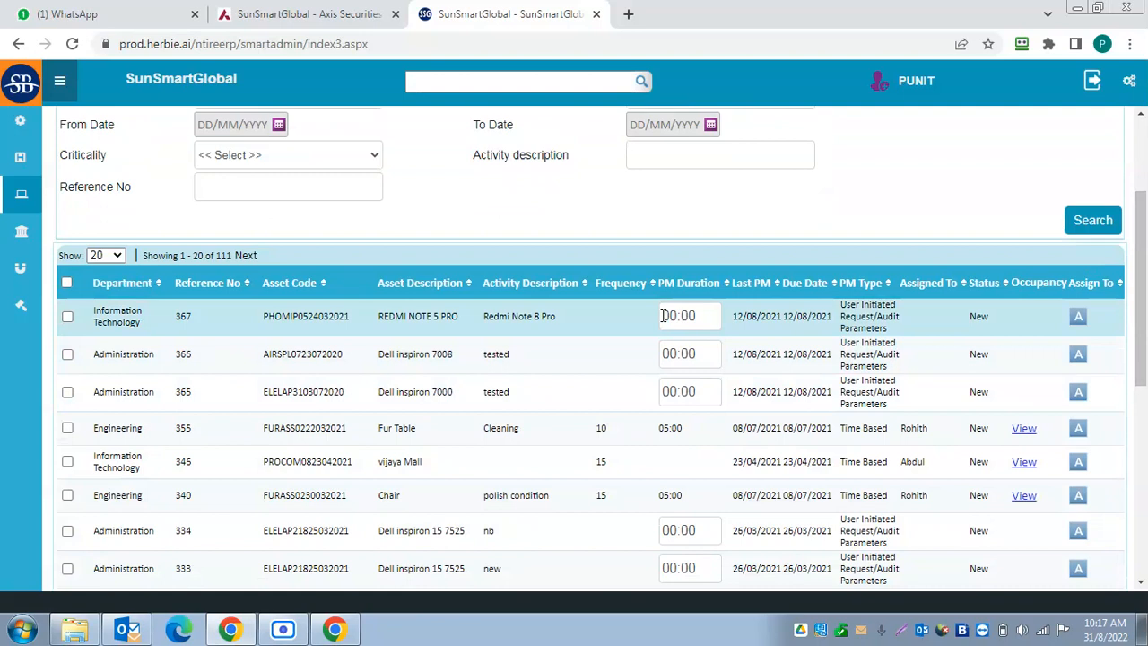
{"action": "left_click", "coordinate": [665, 316]}
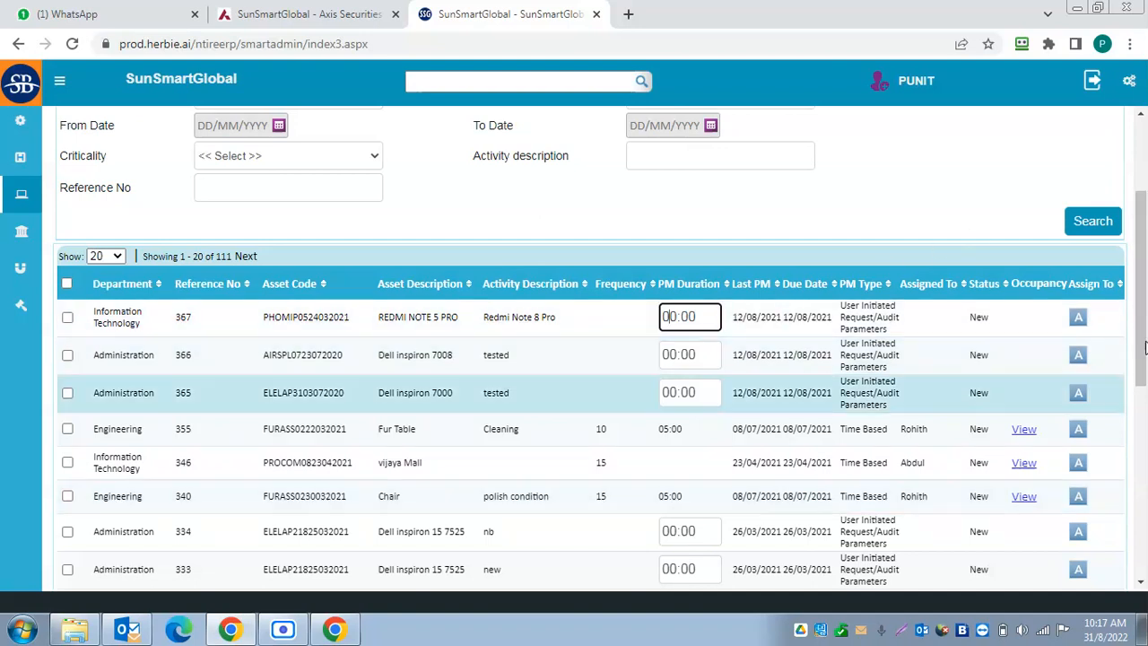
View the task assignment details of the Fur Table cleaning task, reference 355, and close them.
{"action": "mouse_move", "coordinate": [1140, 300]}
{"action": "left_mouse_down"}
{"action": "mouse_move", "coordinate": [1139, 489]}
{"action": "mouse_move", "coordinate": [1143, 224]}
{"action": "mouse_move", "coordinate": [1144, 290]}
{"action": "left_mouse_up"}
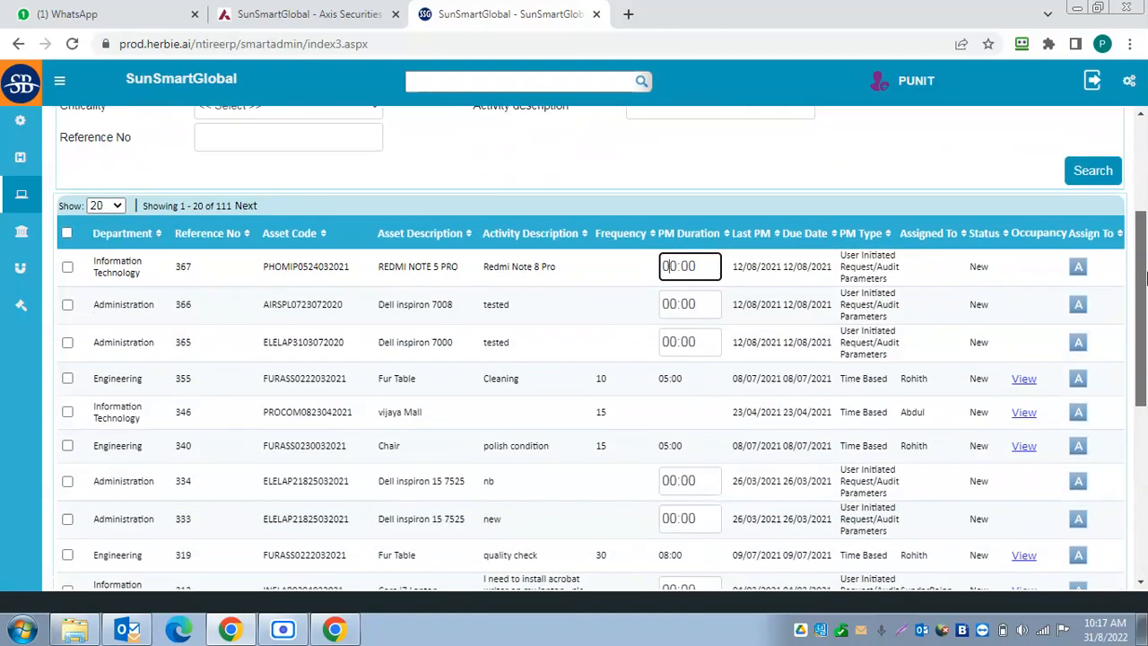
{"action": "left_click", "coordinate": [1078, 380]}
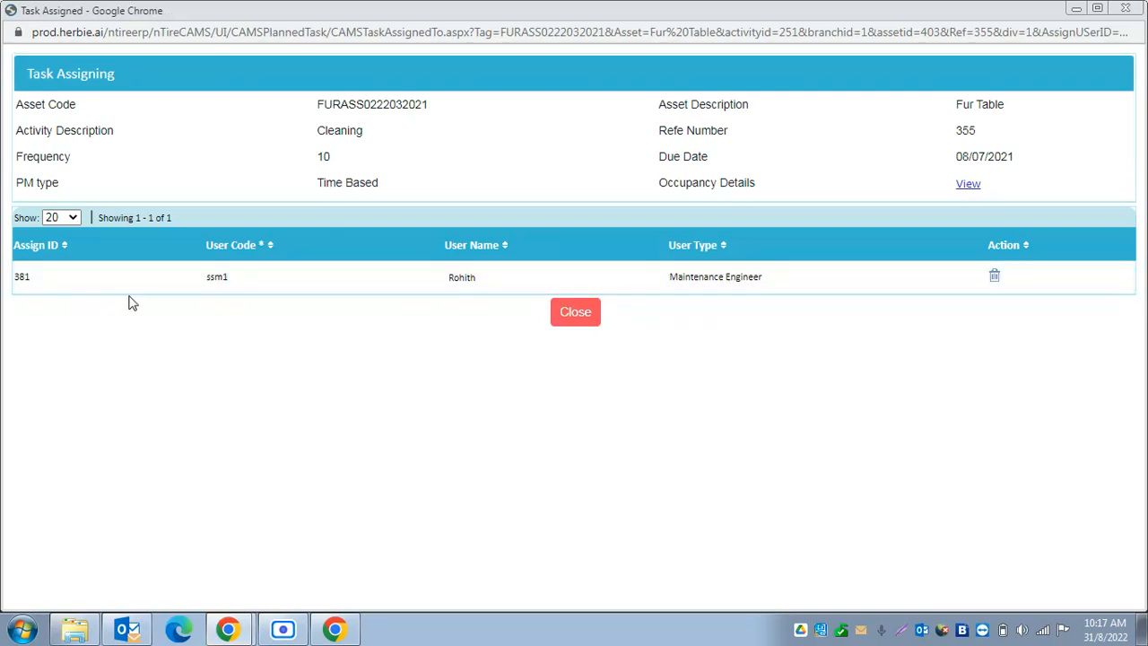
{"action": "left_click", "coordinate": [1117, 8]}
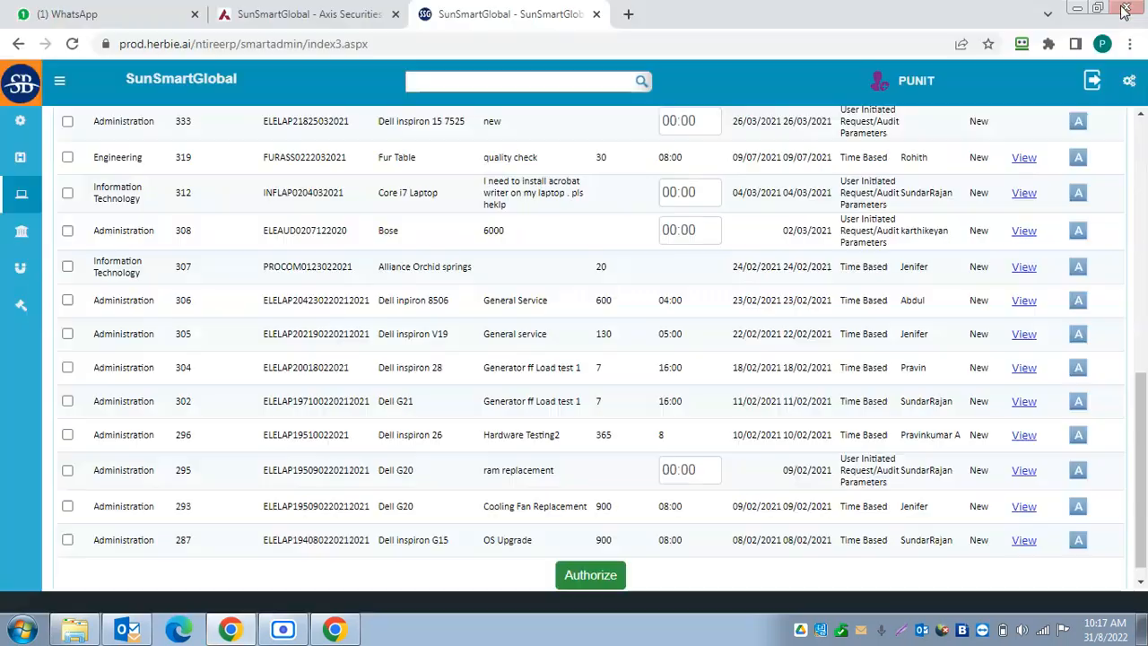
Examine the occupancy details of the Fur Table quality check task, including the engineer's free and allocated hours, and close them.
{"action": "scroll", "coordinate": [987, 341], "scroll_direction": "up", "scroll_amount": 1}
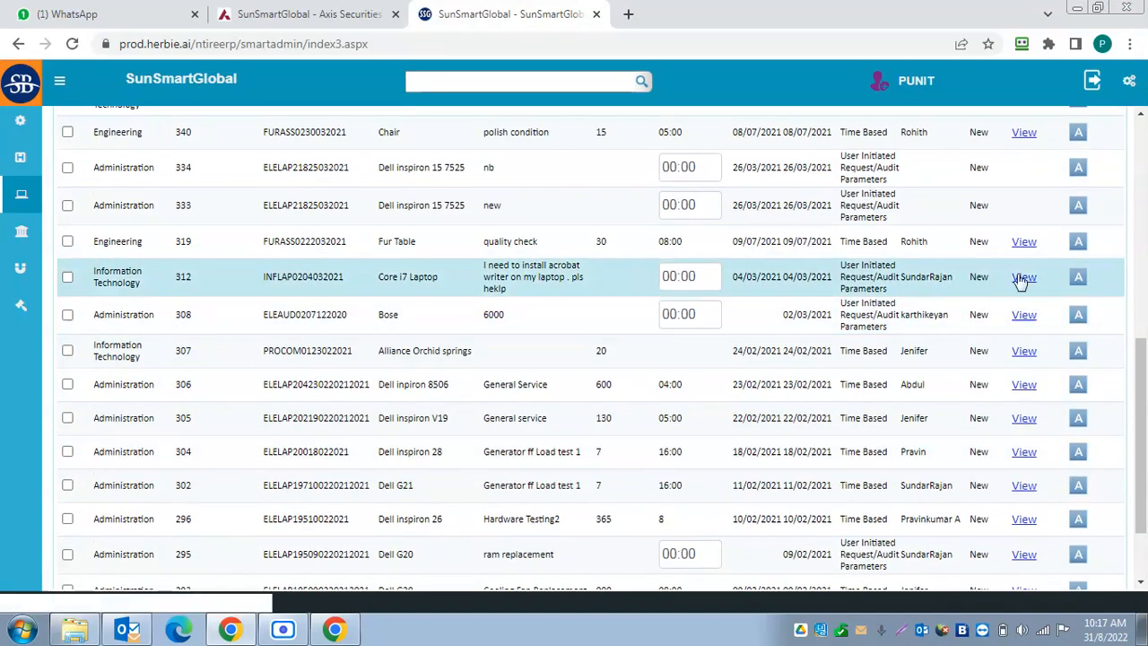
{"action": "left_click", "coordinate": [1024, 241]}
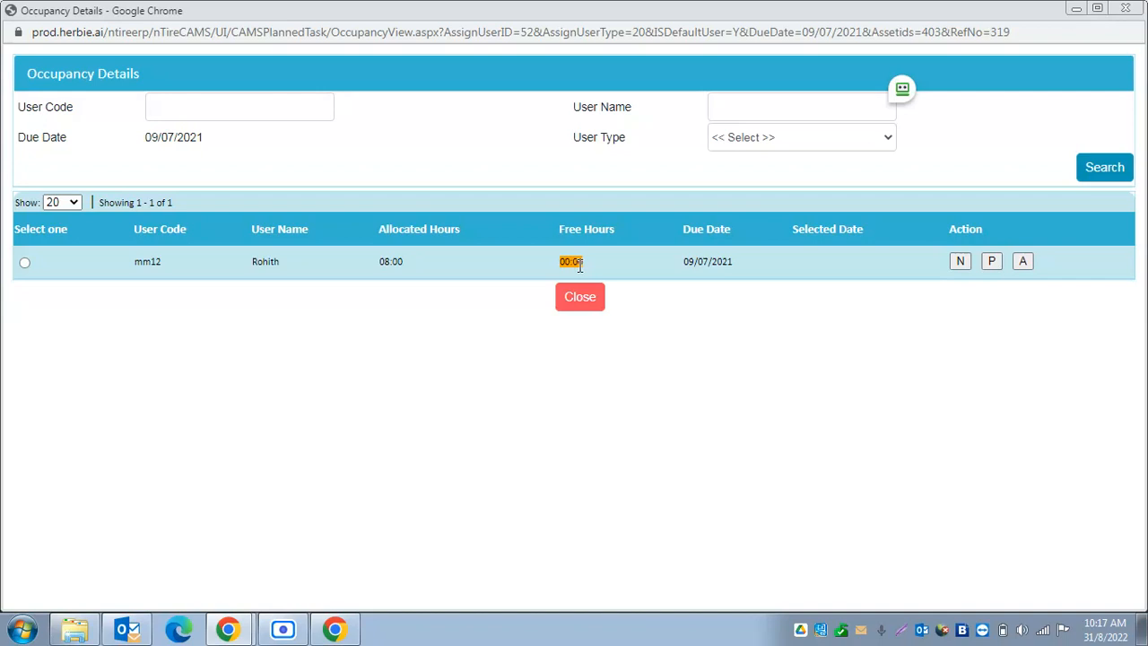
{"action": "left_click_drag", "start_coordinate": [377, 266], "coordinate": [403, 265]}
{"action": "left_click", "coordinate": [411, 260]}
{"action": "left_click", "coordinate": [1127, 9]}
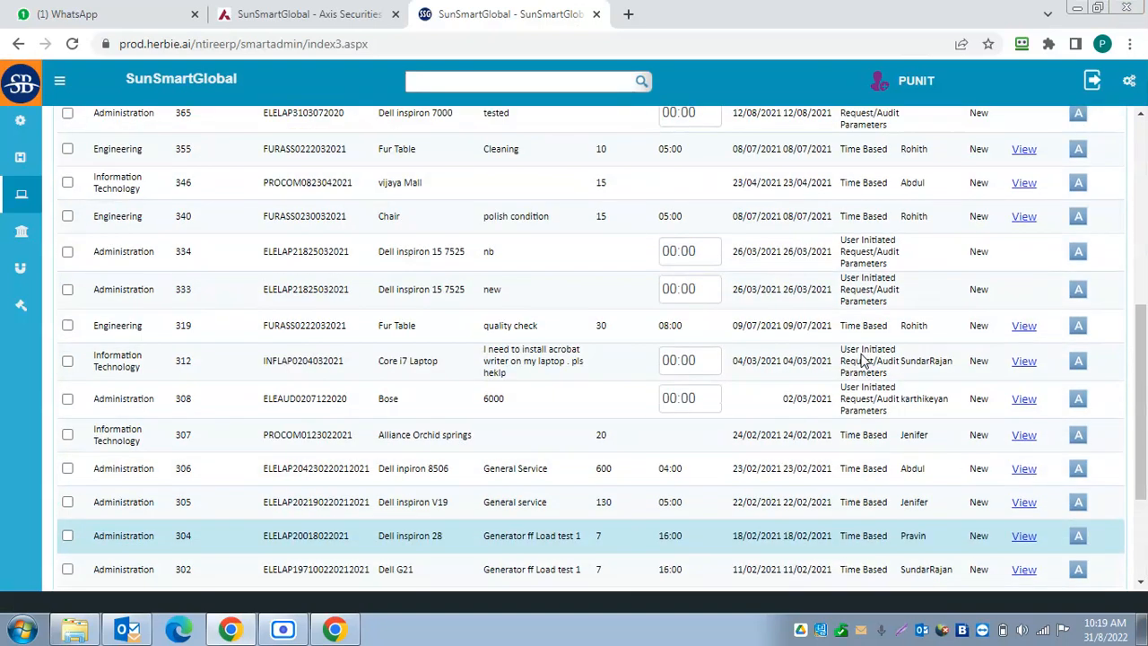
{"action": "scroll", "coordinate": [865, 357], "scroll_direction": "up", "scroll_amount": 3}
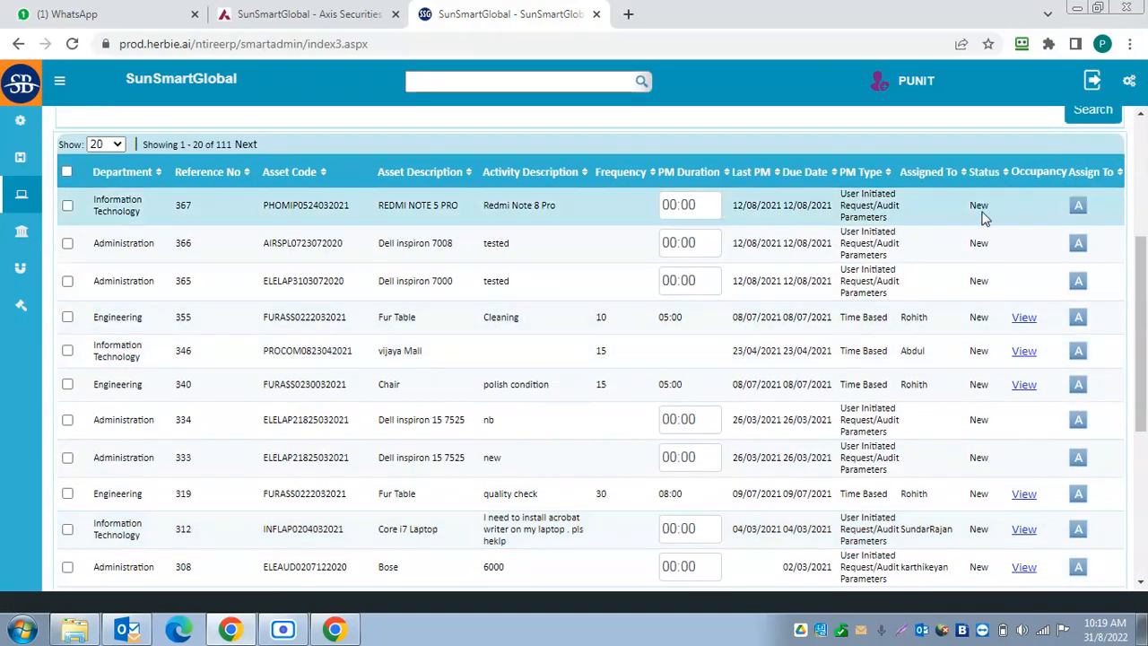
{"action": "left_click", "coordinate": [68, 206]}
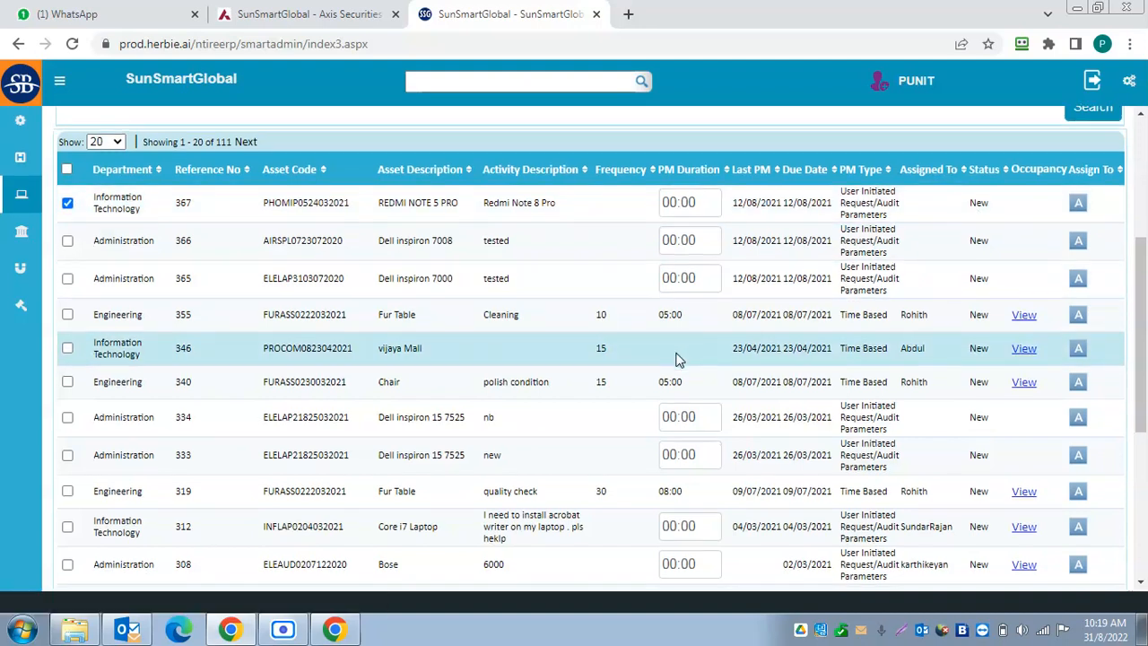
{"action": "scroll", "coordinate": [679, 354], "scroll_direction": "down", "scroll_amount": 4}
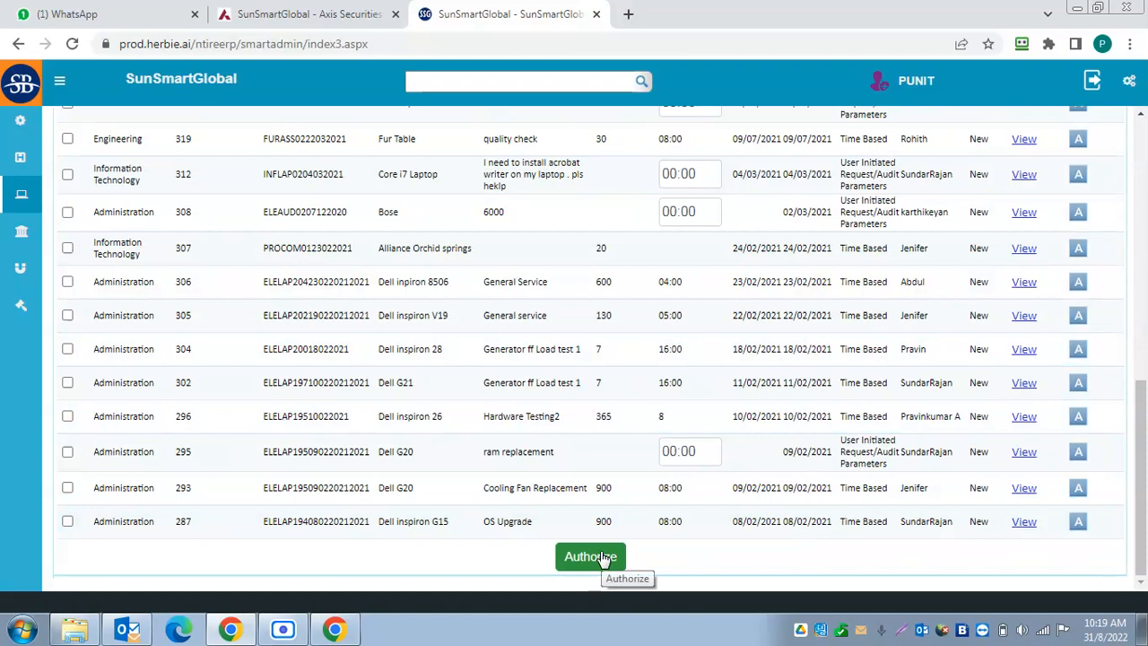
{"action": "scroll", "coordinate": [655, 449], "scroll_direction": "up", "scroll_amount": 6}
Select the Fur Table cleaning task, reference 355, in the planned tasks list and authorize it.
{"action": "scroll", "coordinate": [655, 449], "scroll_direction": "down", "scroll_amount": 3}
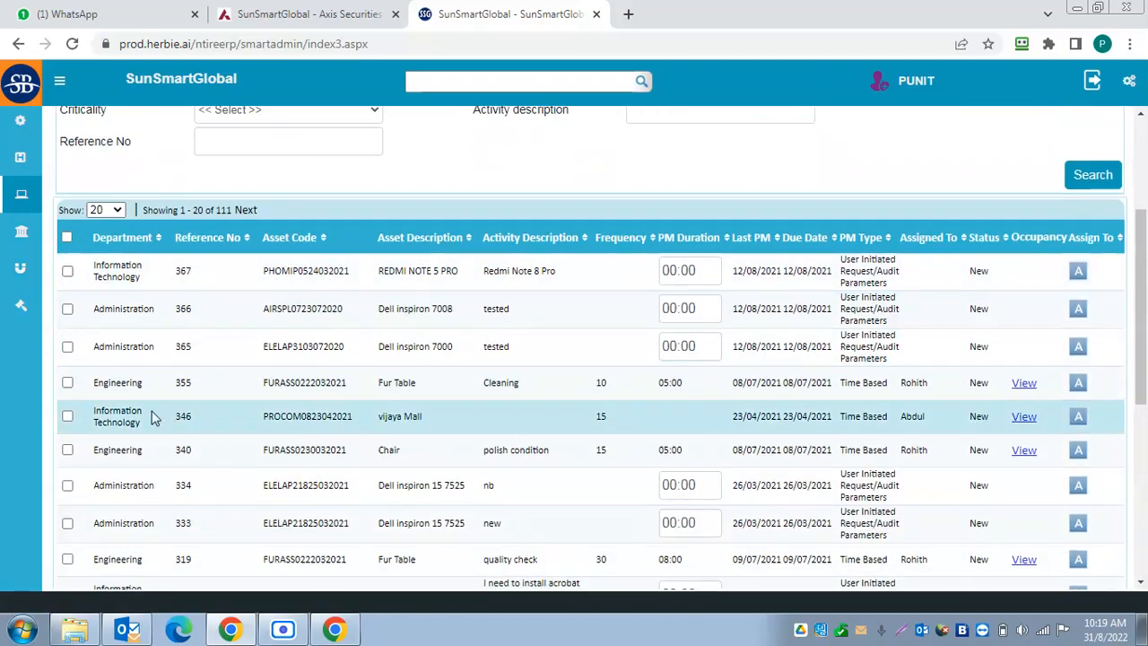
{"action": "left_click", "coordinate": [67, 382]}
{"action": "scroll", "coordinate": [688, 392], "scroll_direction": "down", "scroll_amount": 7}
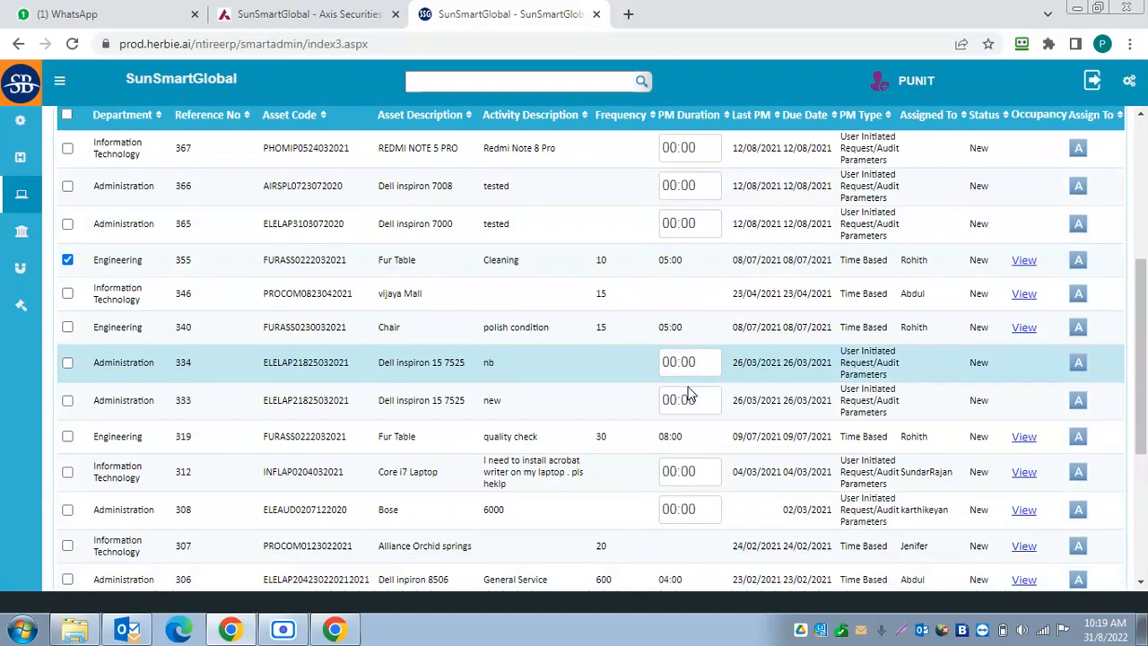
{"action": "left_click", "coordinate": [590, 557]}
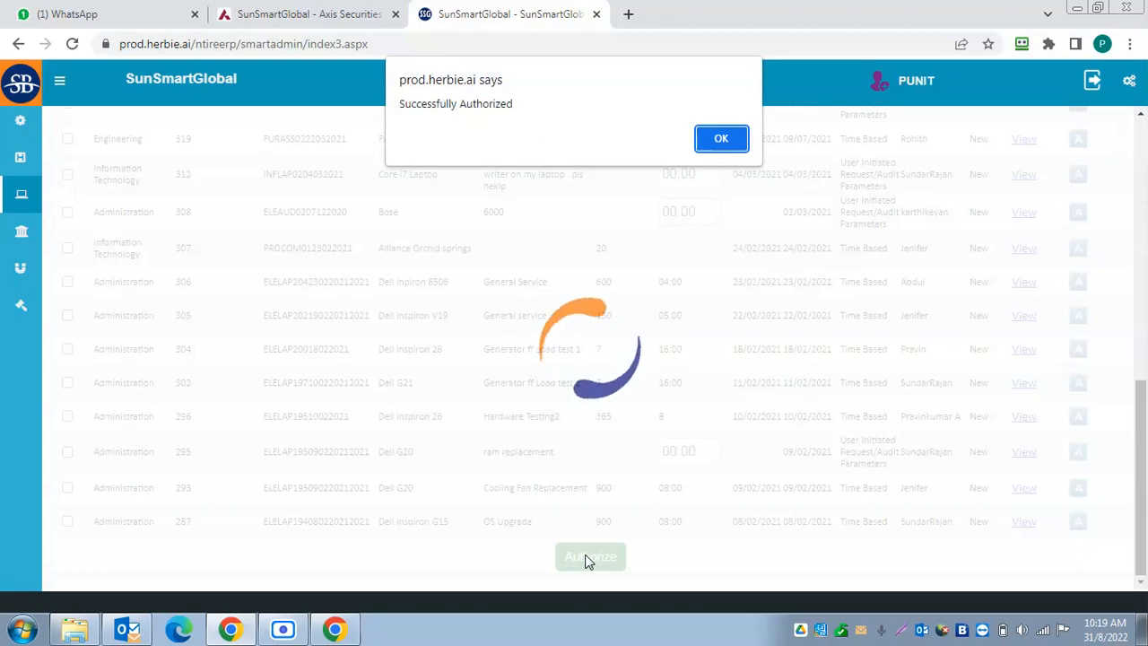
{"action": "left_click", "coordinate": [729, 140]}
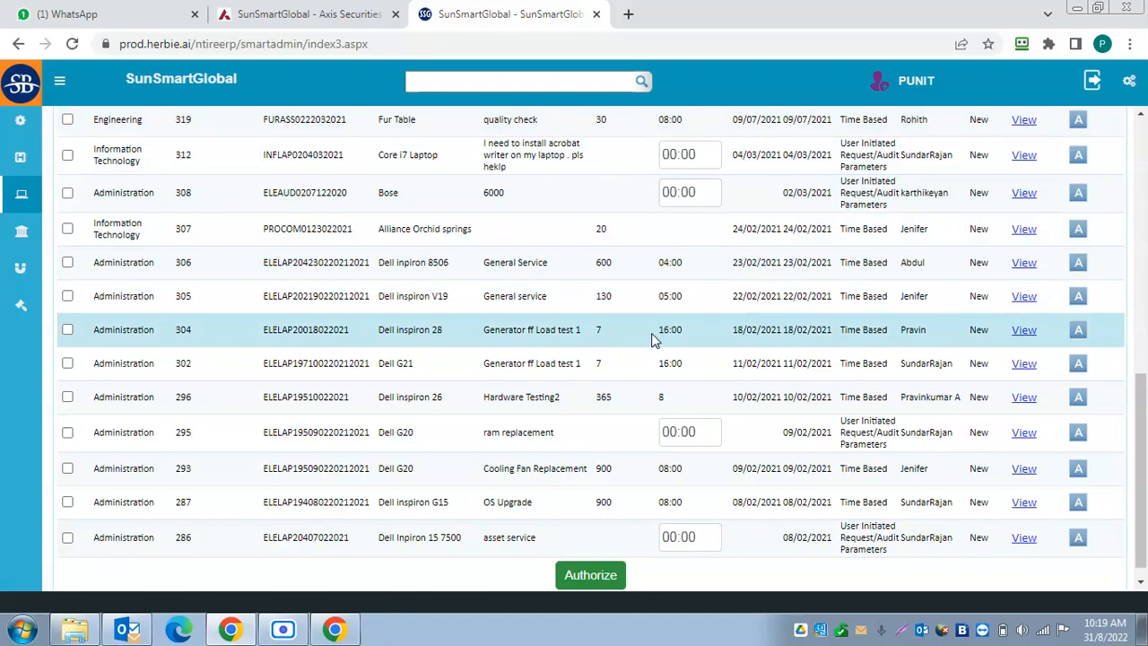
{"action": "scroll", "coordinate": [653, 339], "scroll_direction": "up", "scroll_amount": 2}
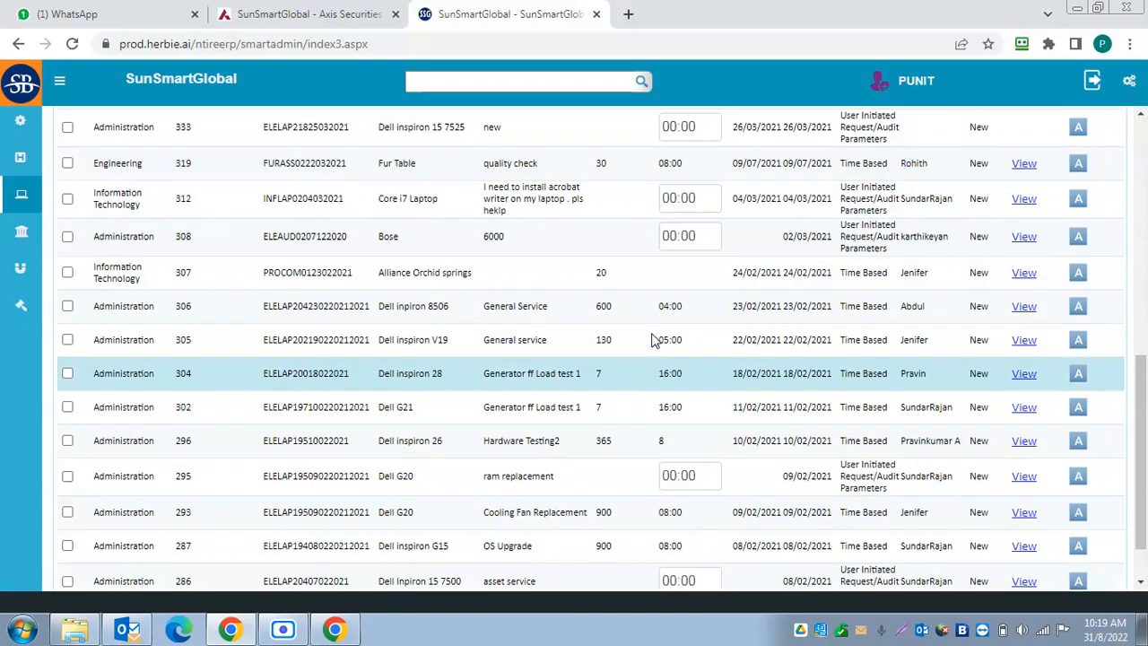
Open Pending Works under CAMS Asset Maintenance, search the DUBAI branch's pending tasks without filters and examine the list including its action column.
{"action": "left_click", "coordinate": [20, 198]}
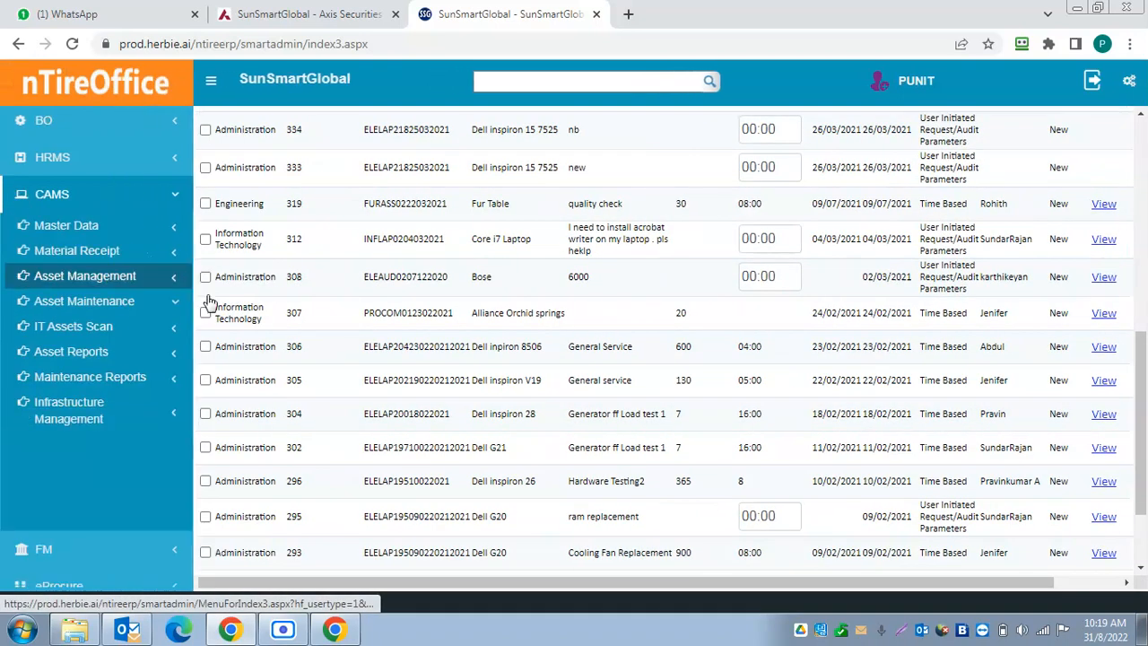
{"action": "left_click", "coordinate": [175, 307]}
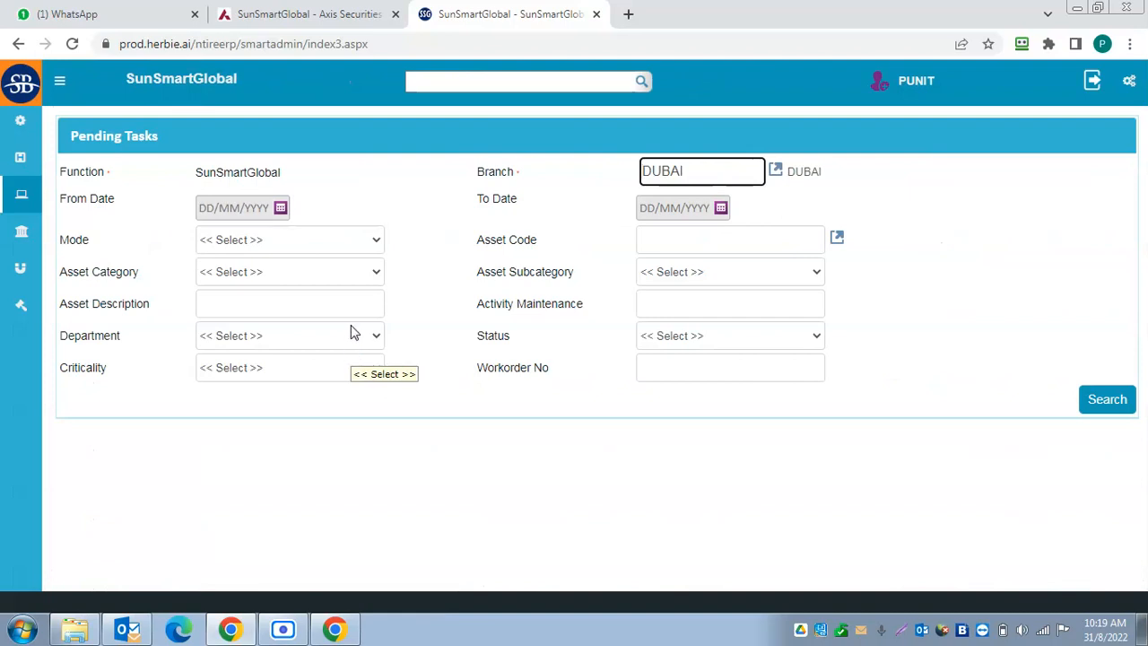
{"action": "left_click", "coordinate": [1114, 404]}
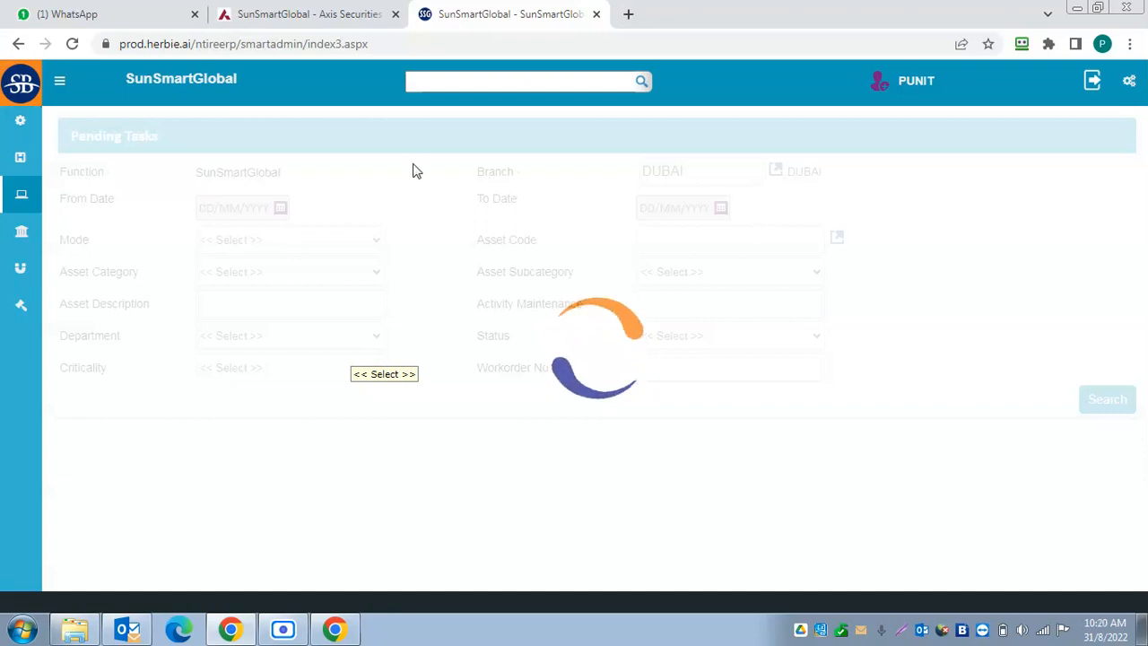
{"action": "scroll", "coordinate": [886, 380], "scroll_direction": "down", "scroll_amount": 1}
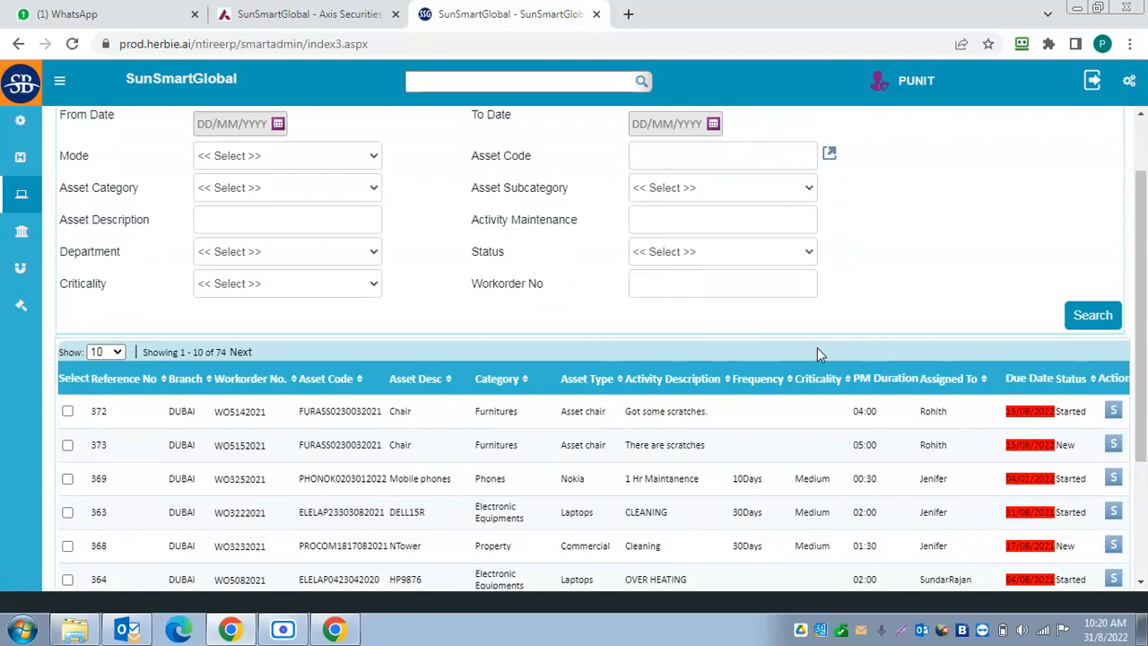
{"action": "scroll", "coordinate": [818, 350], "scroll_direction": "down", "scroll_amount": 1}
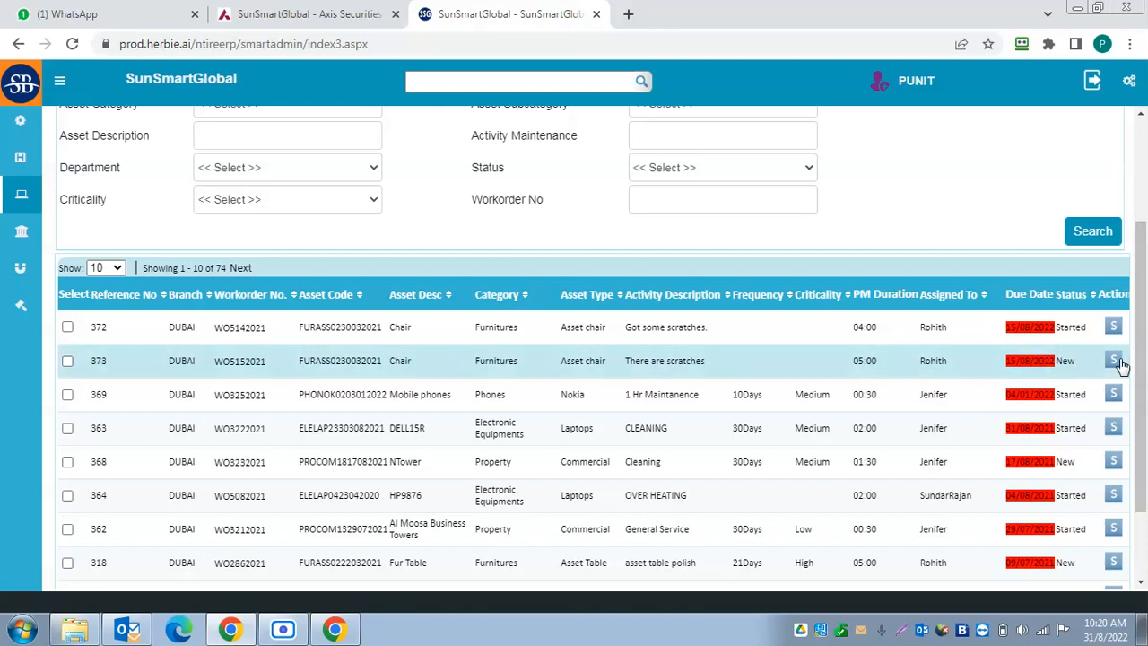
{"action": "left_click_drag", "start_coordinate": [1143, 434], "coordinate": [1143, 516]}
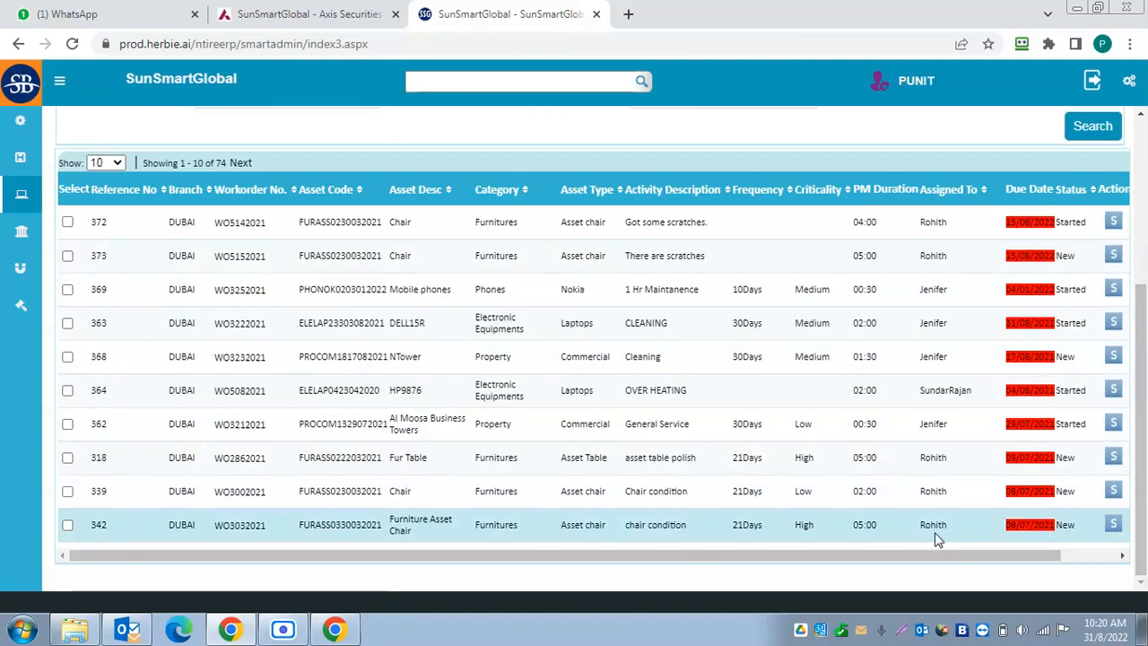
{"action": "left_click_drag", "start_coordinate": [931, 558], "coordinate": [1022, 555]}
{"action": "scroll", "coordinate": [960, 349], "scroll_direction": "up", "scroll_amount": 1}
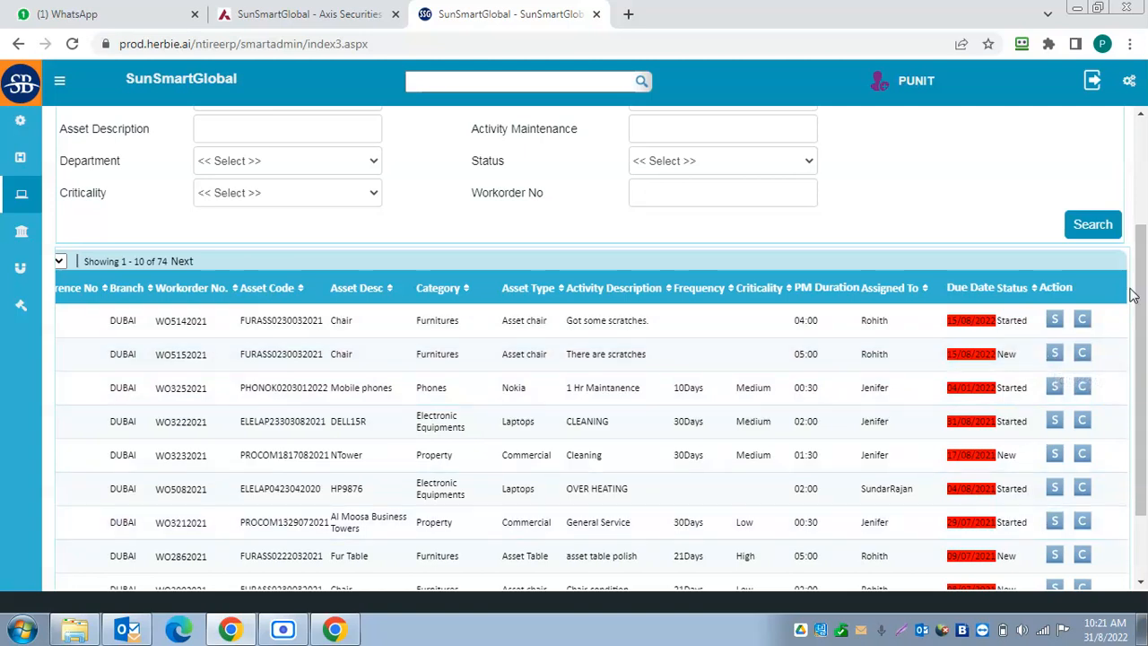
{"action": "scroll", "coordinate": [670, 536], "scroll_direction": "down", "scroll_amount": 2}
{"action": "left_click_drag", "start_coordinate": [669, 555], "coordinate": [500, 559]}
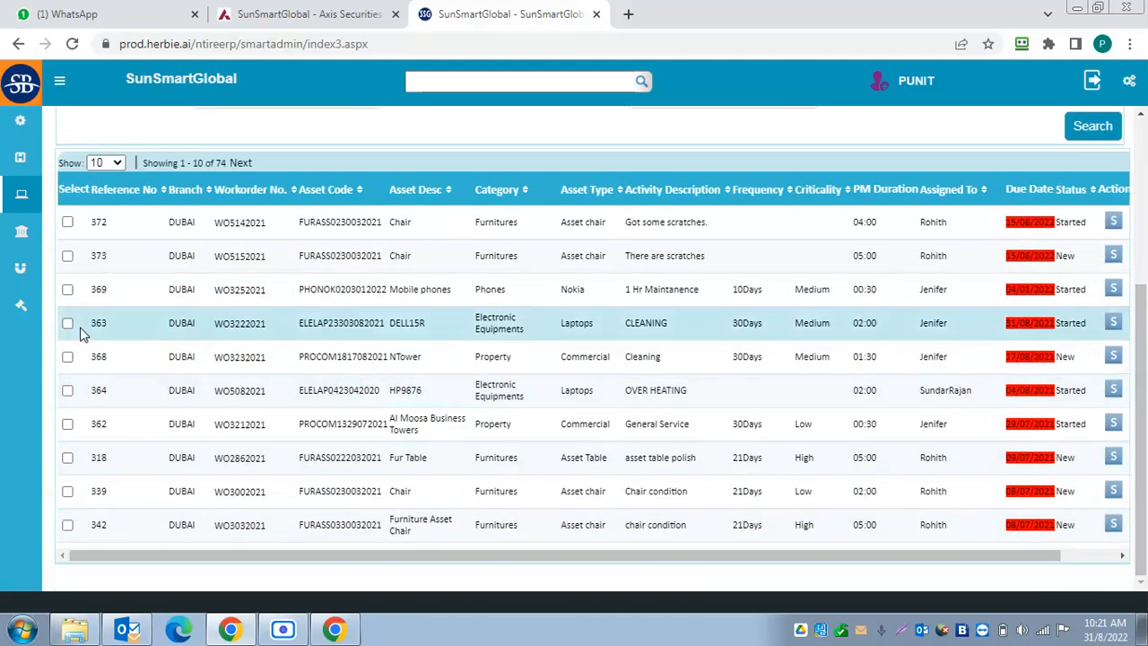
Select the pending Chair task with reference 373 and review the reschedule, cancel and reassign options along with the row actions.
{"action": "left_click", "coordinate": [67, 256]}
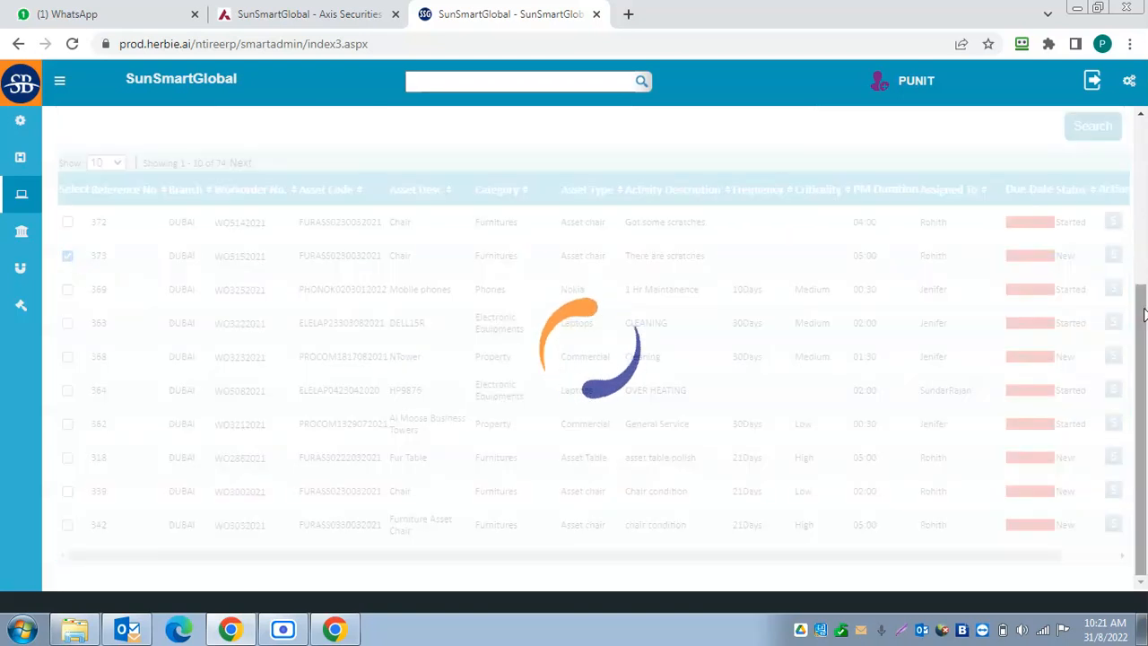
{"action": "scroll", "coordinate": [1143, 310], "scroll_direction": "down", "scroll_amount": 1}
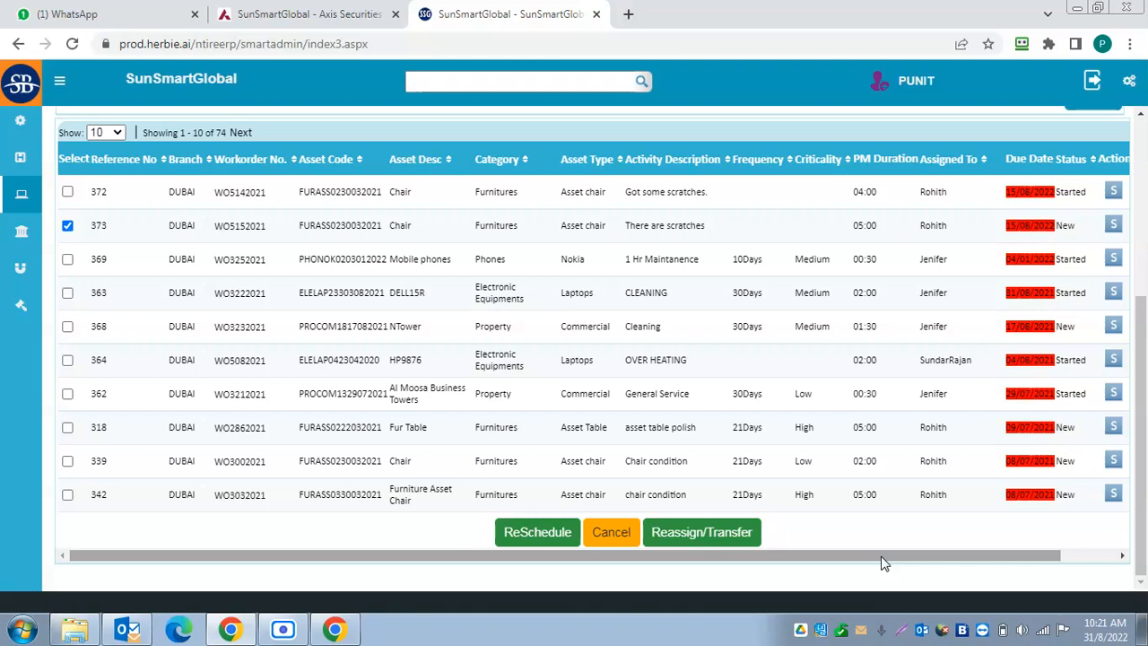
{"action": "left_click_drag", "start_coordinate": [884, 556], "coordinate": [942, 557]}
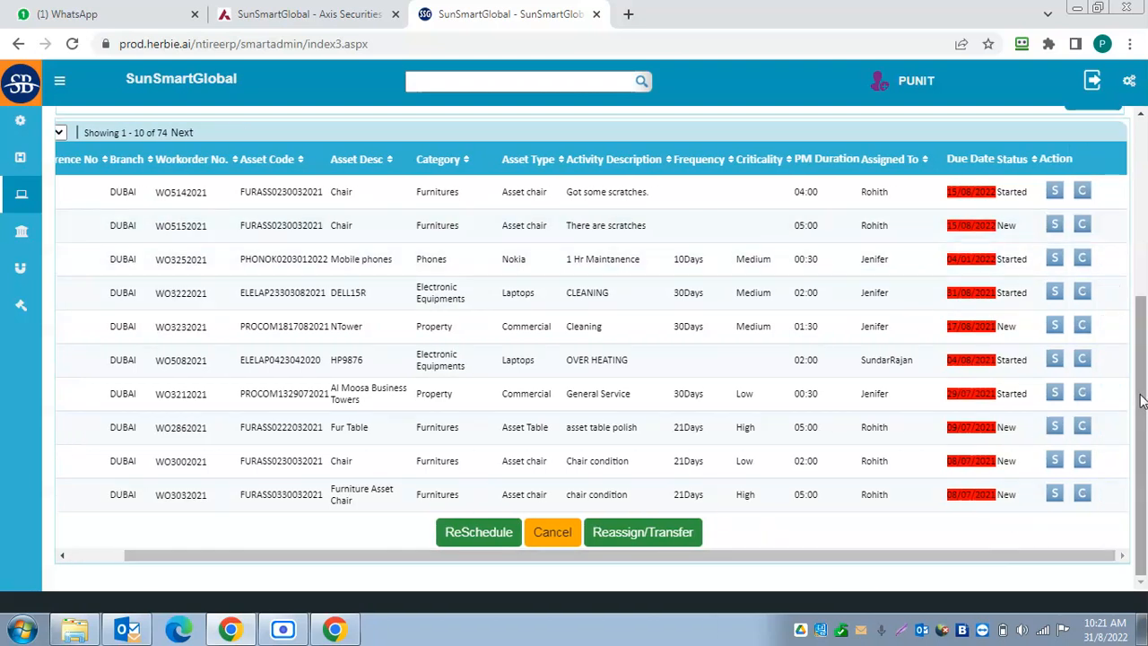
Open the maintenance job completion report of the Chair task "Got some scratches." and dismiss the browser notifications.
{"action": "left_click_drag", "start_coordinate": [1141, 400], "coordinate": [1141, 339]}
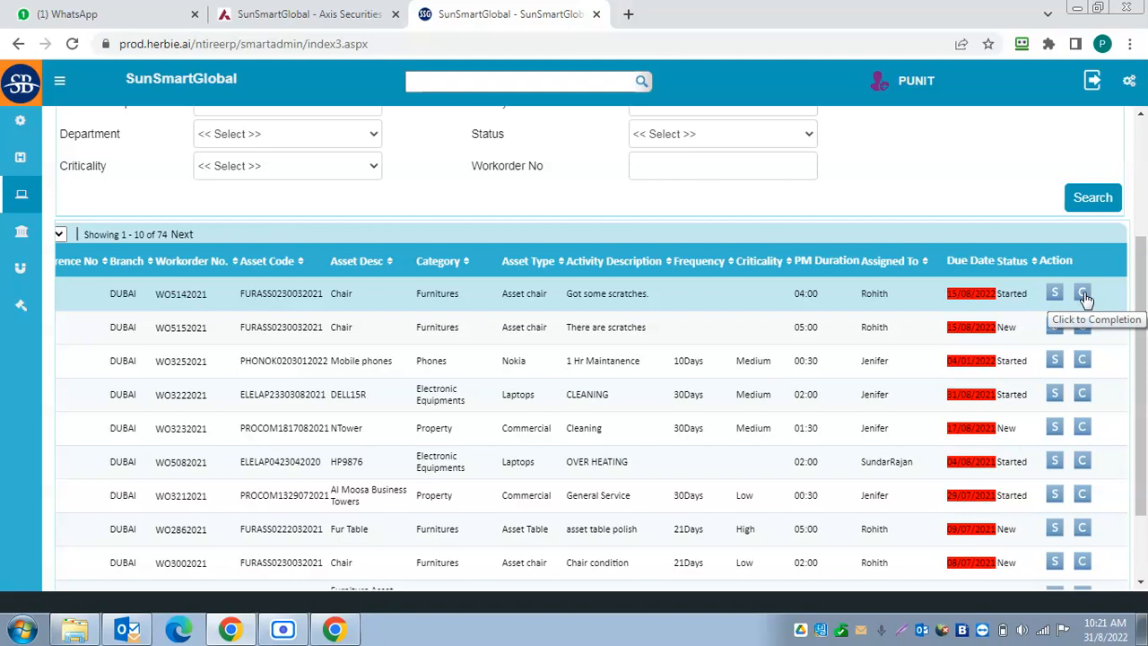
{"action": "left_click", "coordinate": [1084, 296]}
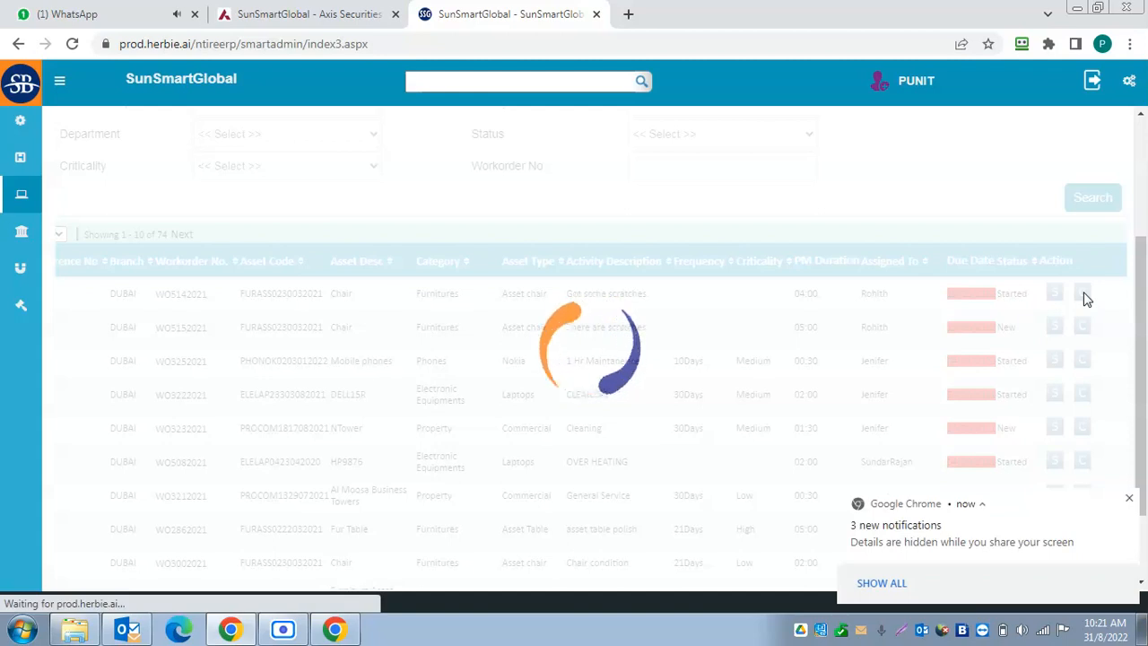
{"action": "left_click", "coordinate": [1131, 499]}
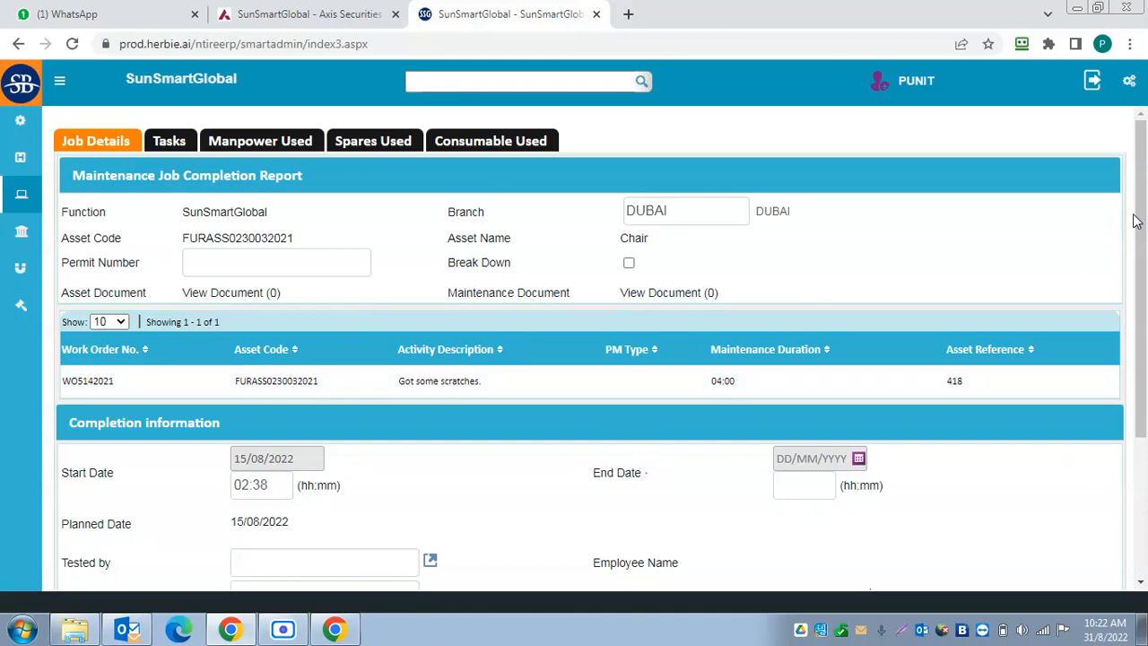
{"action": "left_click_drag", "start_coordinate": [1143, 213], "coordinate": [1143, 244]}
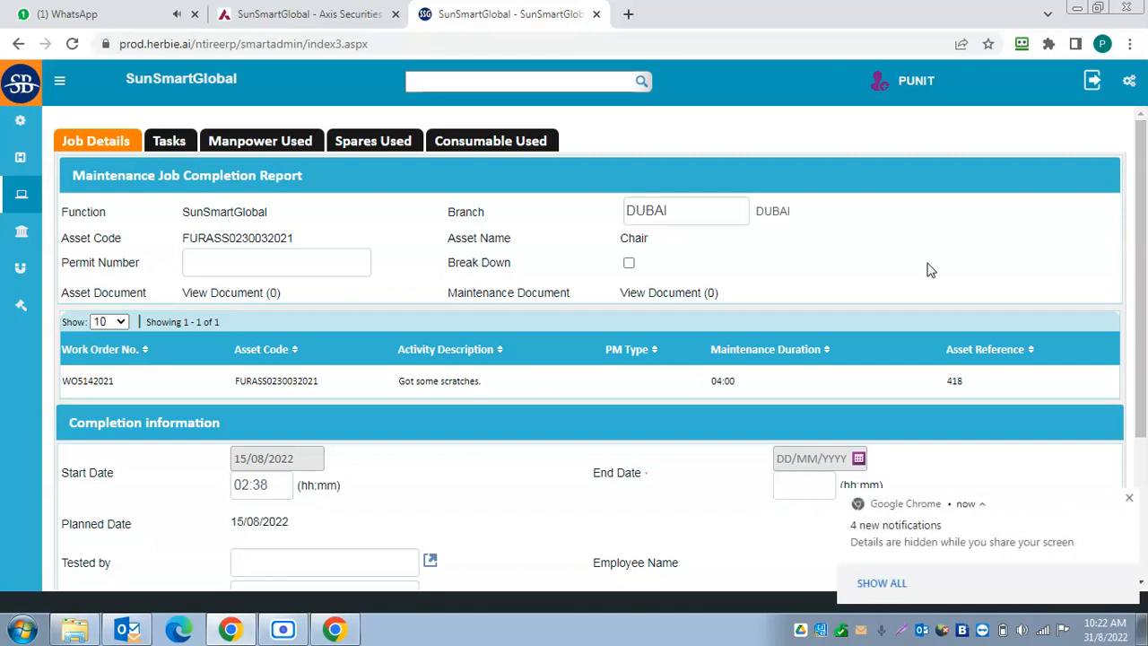
{"action": "left_click", "coordinate": [1130, 497]}
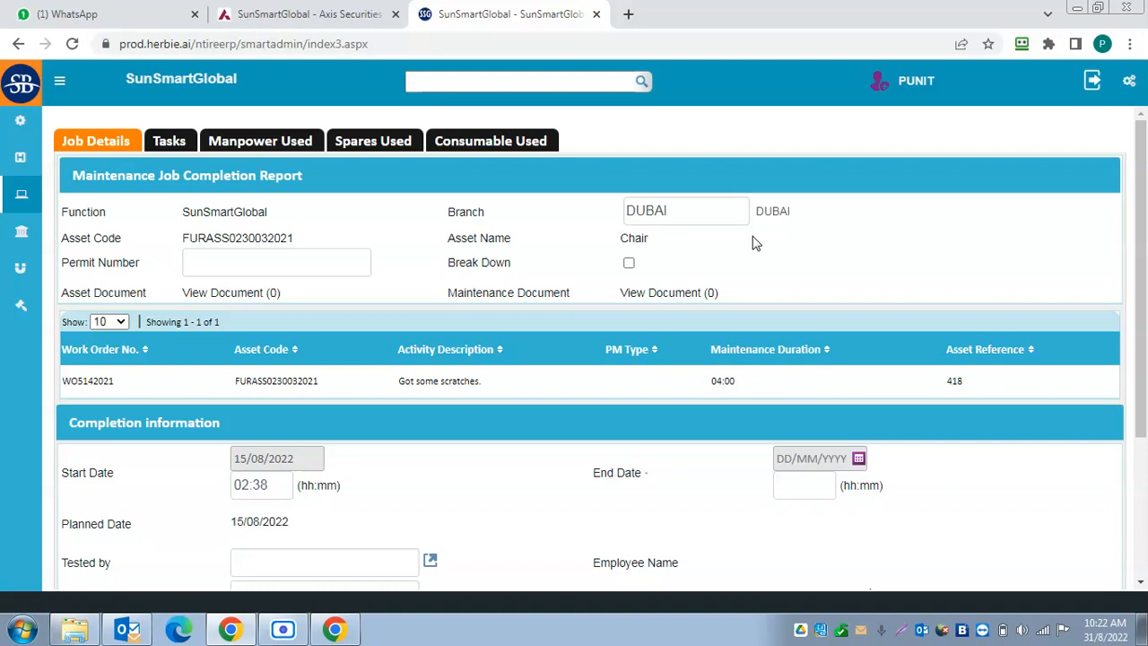
Mark the Chair job as a breakdown and review the permit number, breakdown reason options, remedy and cost fields.
{"action": "left_click", "coordinate": [264, 263]}
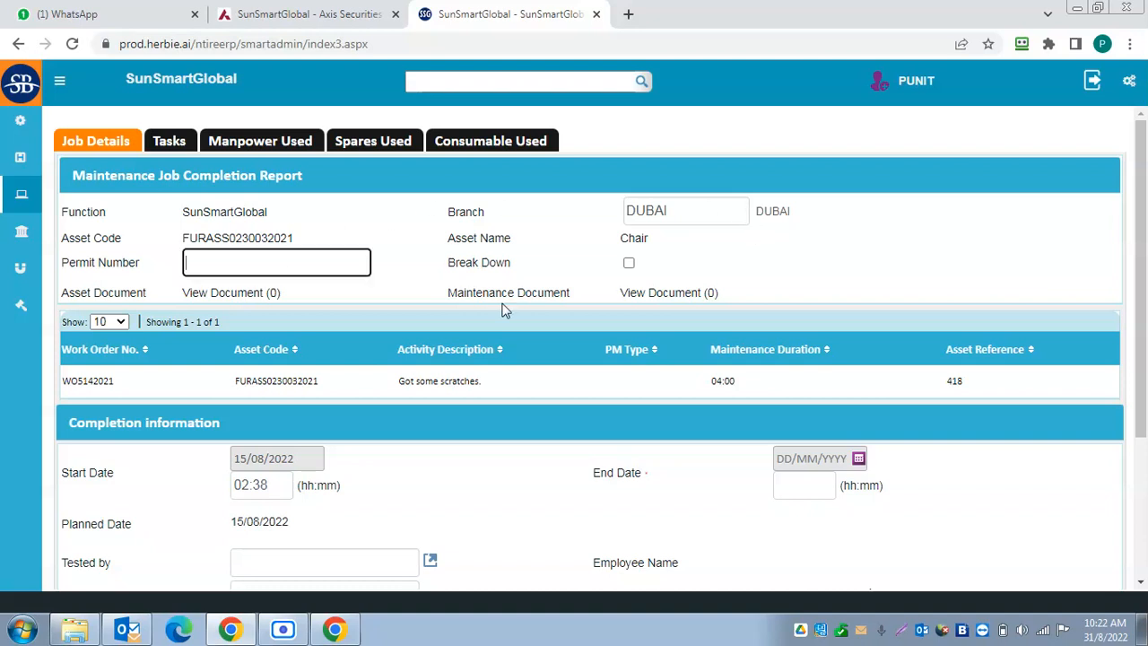
{"action": "left_click", "coordinate": [629, 264]}
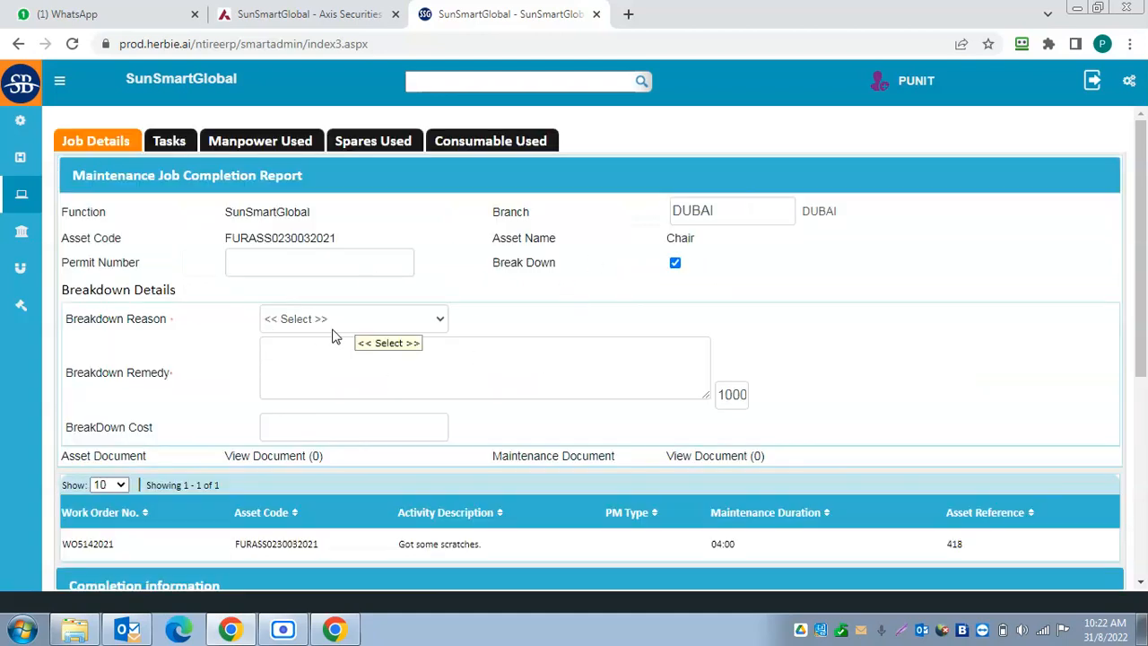
{"action": "left_click", "coordinate": [379, 321]}
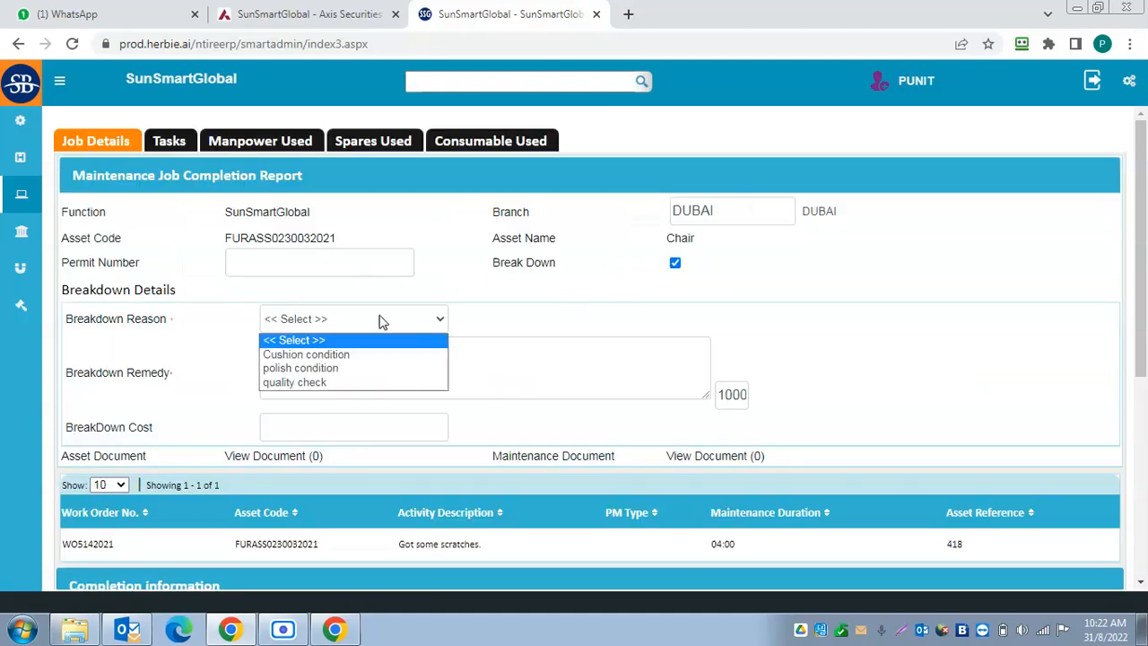
{"action": "left_click", "coordinate": [631, 322]}
{"action": "left_click", "coordinate": [339, 354]}
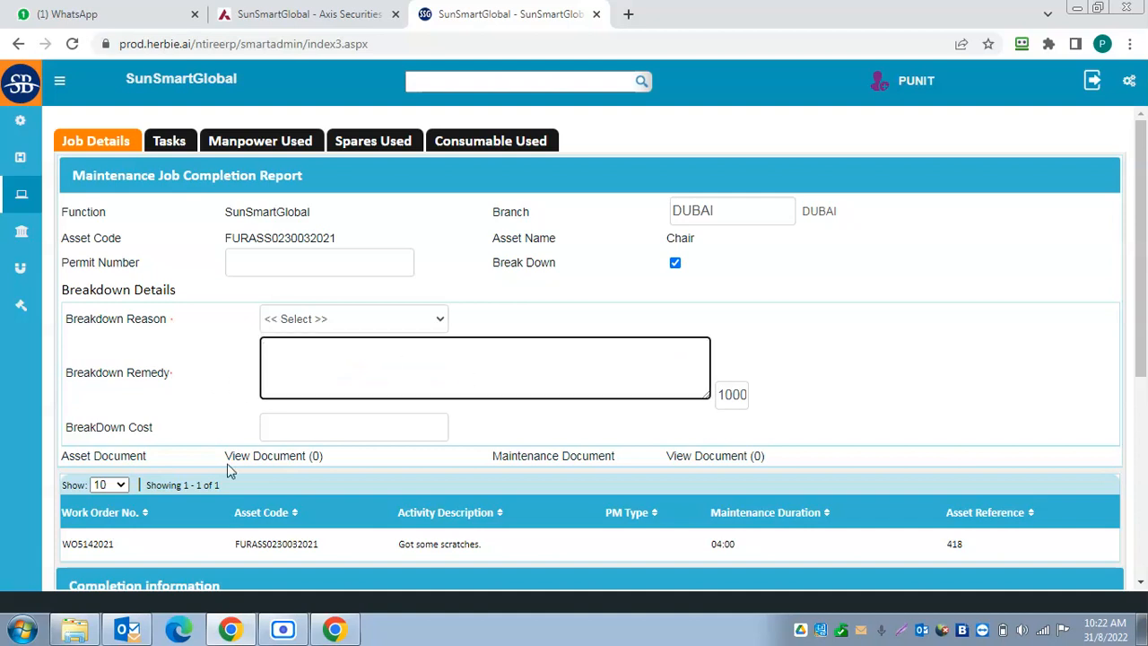
{"action": "left_click", "coordinate": [378, 426]}
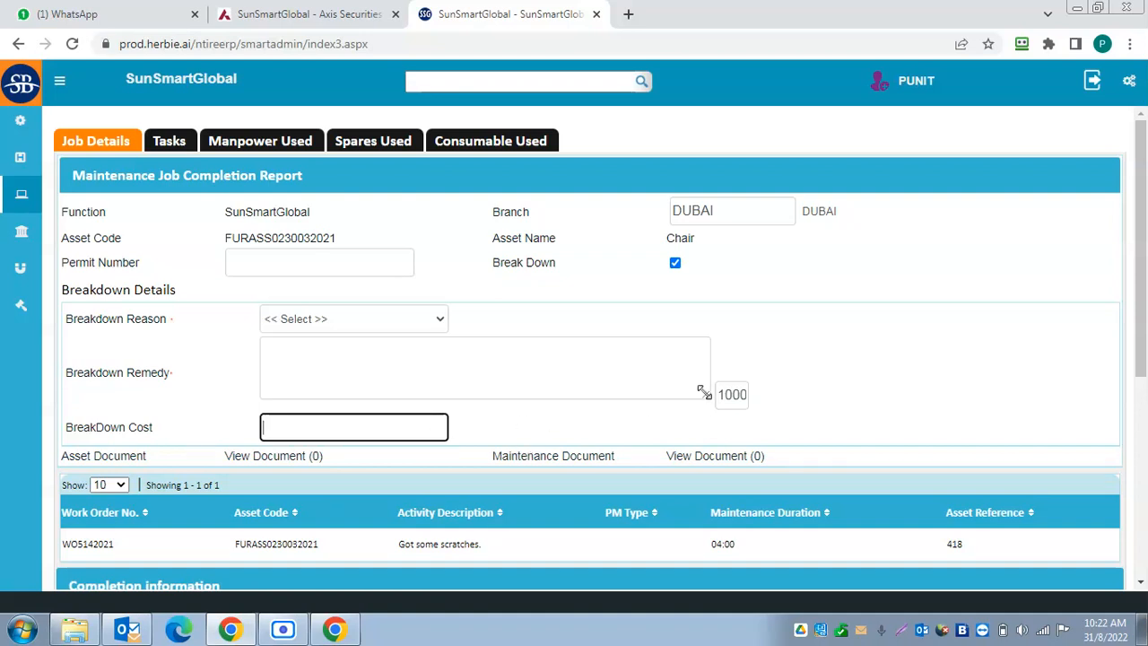
Review the Chair job's completion information and completion status sections, including the end date and time, tested-by and task carried out fields.
{"action": "left_click_drag", "start_coordinate": [1146, 327], "coordinate": [1136, 476]}
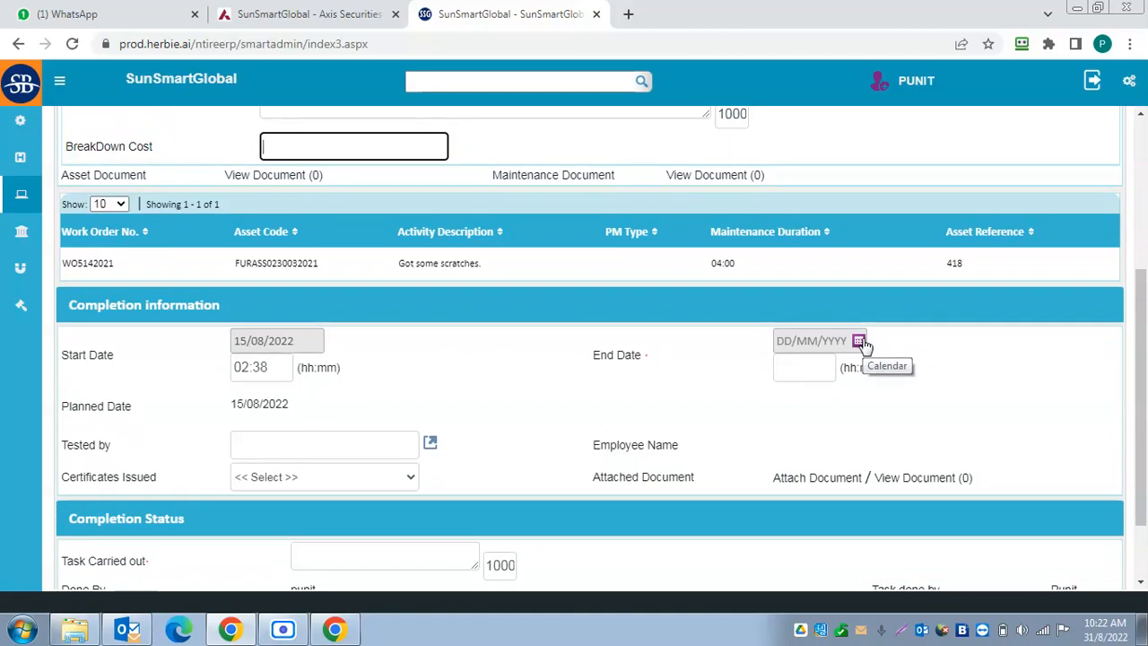
{"action": "left_click", "coordinate": [805, 375]}
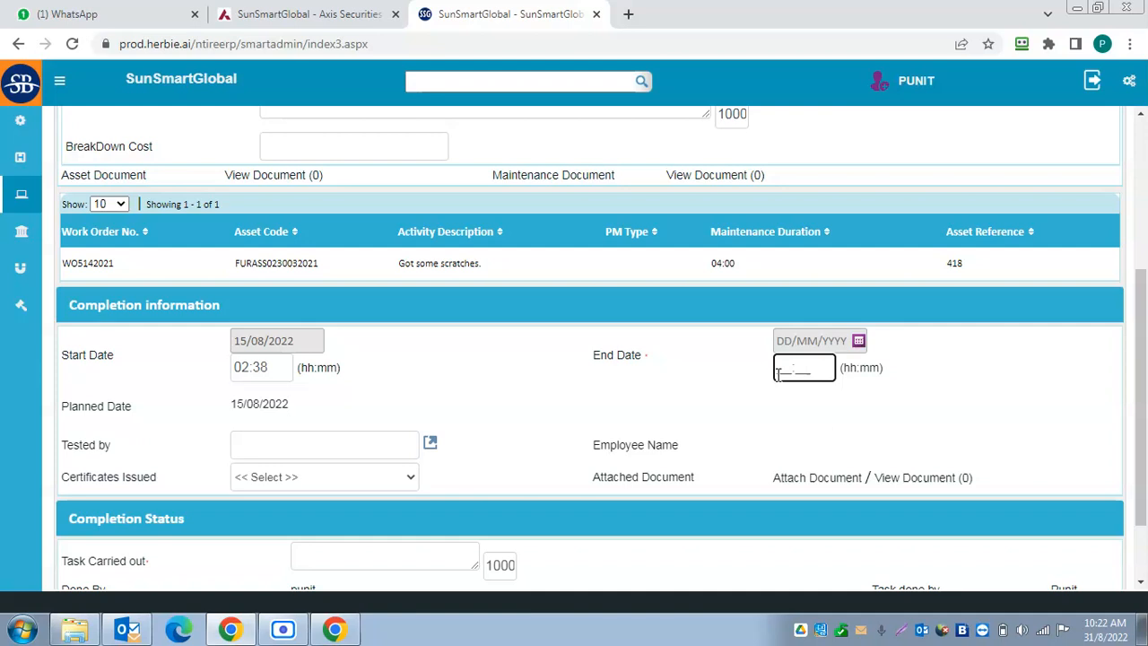
{"action": "scroll", "coordinate": [516, 454], "scroll_direction": "down", "scroll_amount": 1}
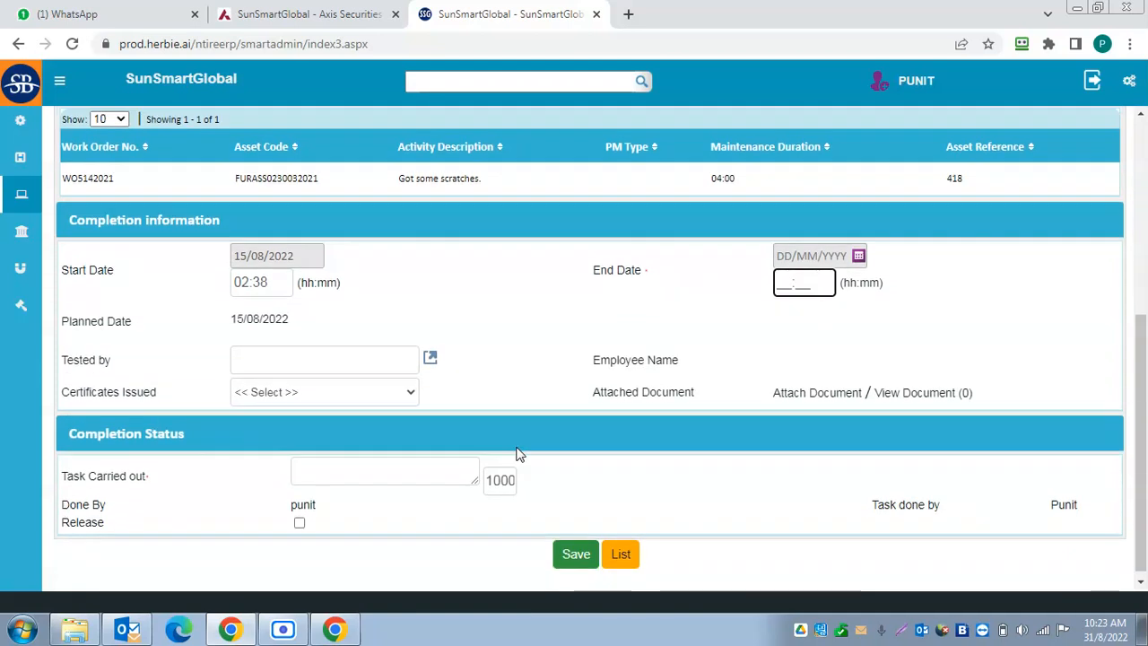
{"action": "left_click", "coordinate": [415, 367]}
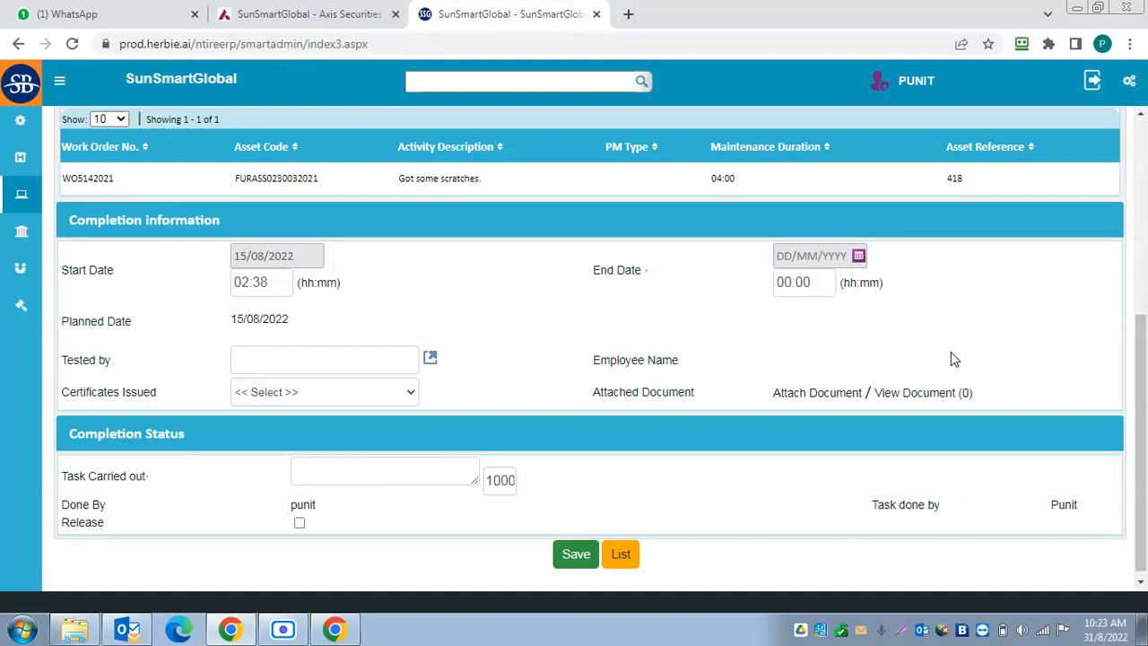
{"action": "left_click", "coordinate": [283, 628]}
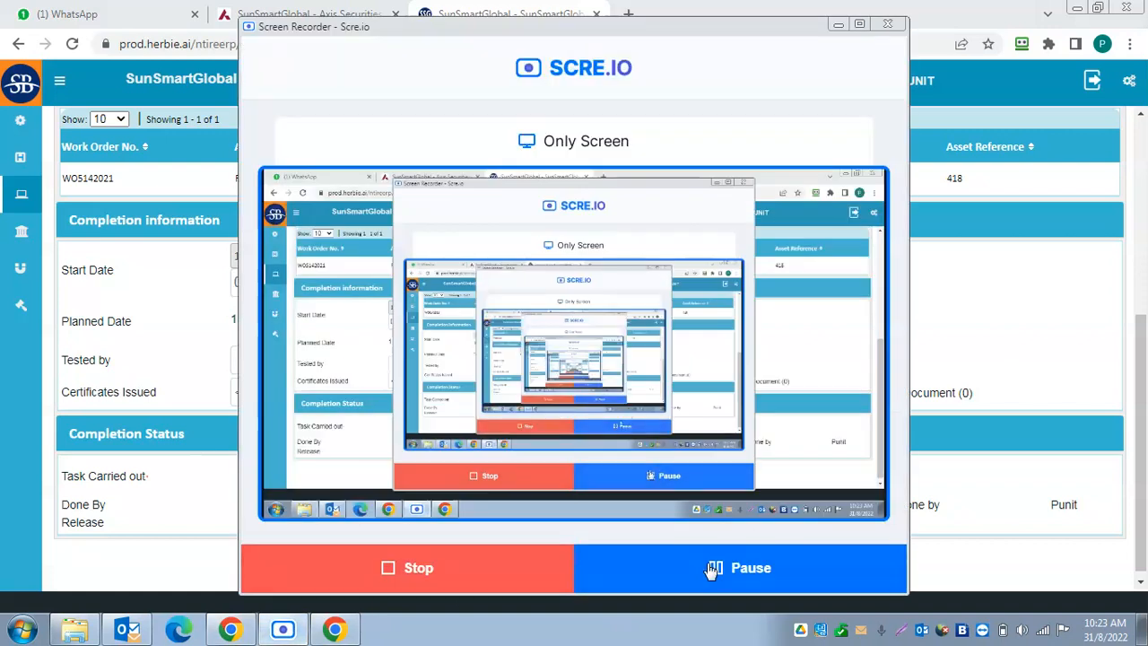
{"action": "left_click", "coordinate": [745, 567]}
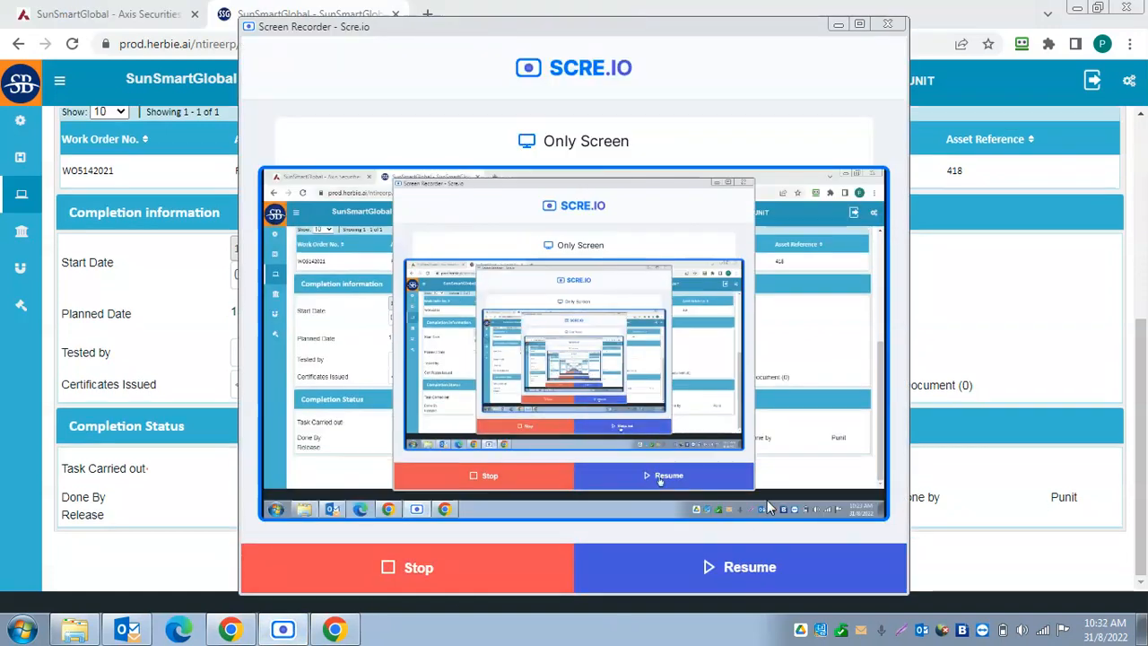
{"action": "left_click", "coordinate": [744, 567]}
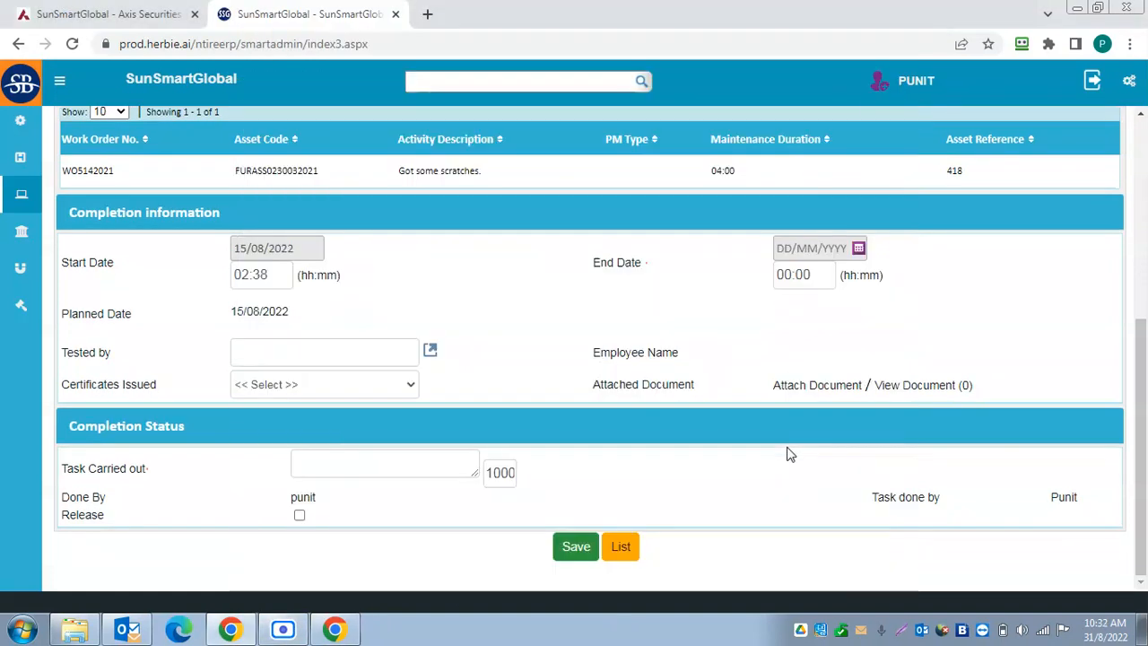
Open CAMS Manpower Allocation under Asset Maintenance, search the DUBAI branch, and review the allocated work orders and their row actions.
{"action": "left_click", "coordinate": [21, 193]}
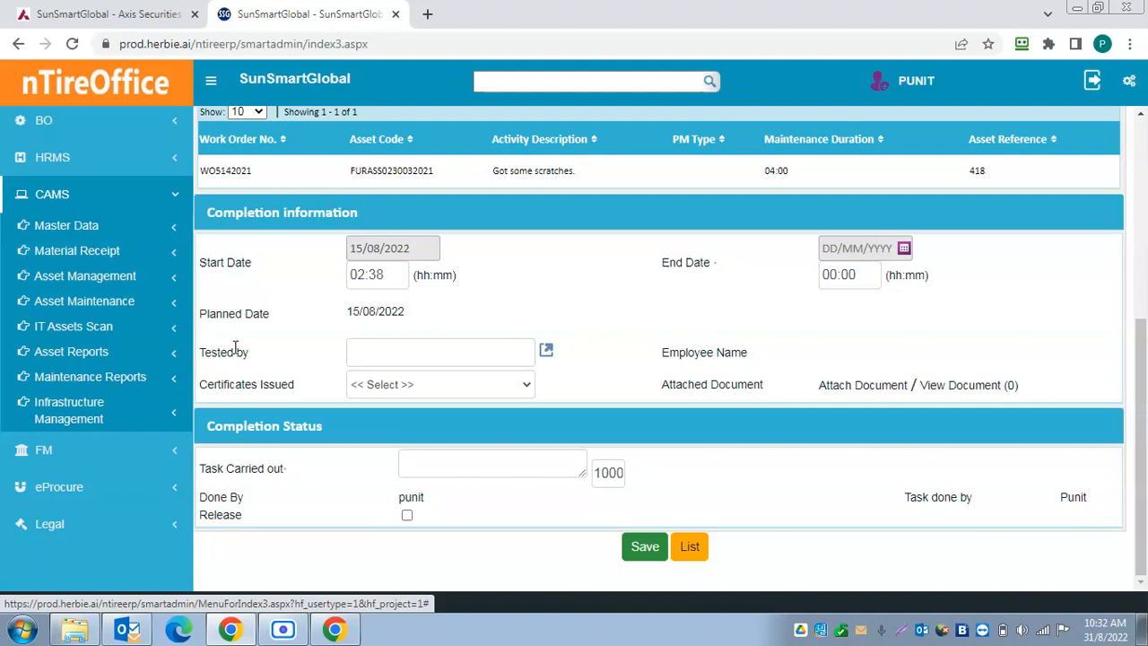
{"action": "left_click", "coordinate": [175, 303]}
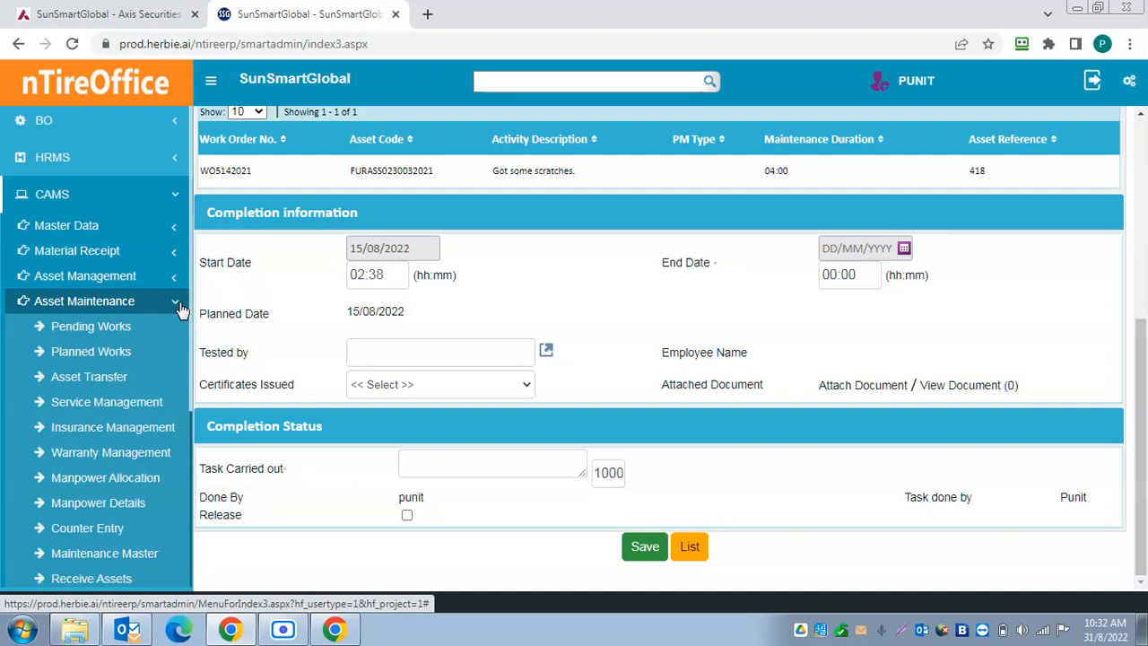
{"action": "scroll", "coordinate": [136, 362], "scroll_direction": "down", "scroll_amount": 2}
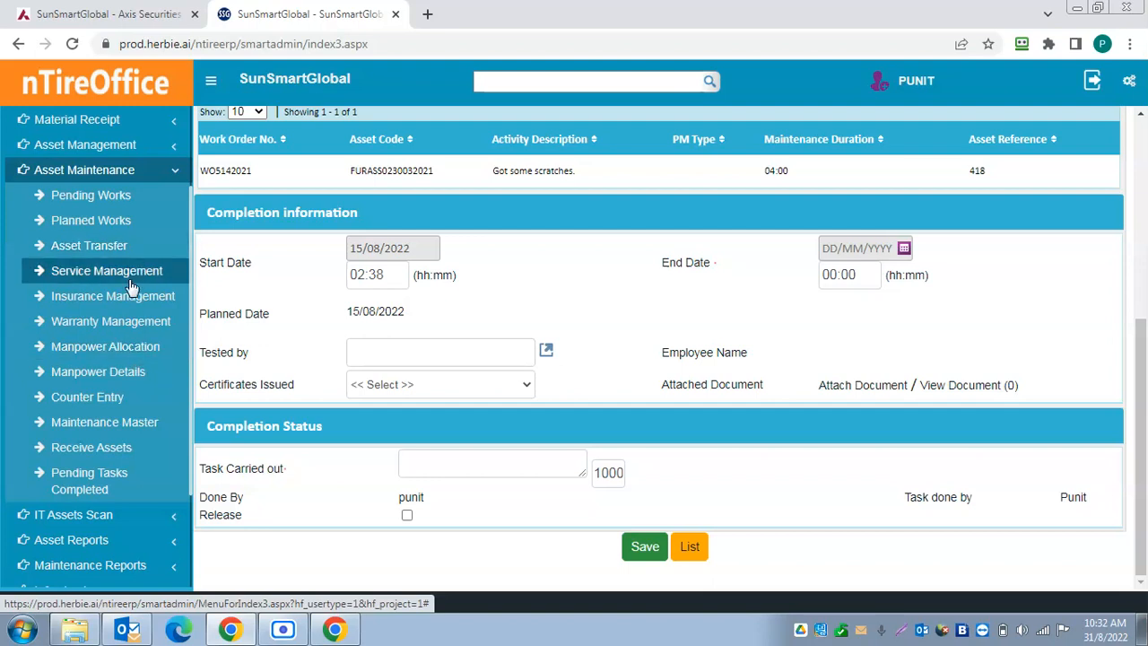
{"action": "left_click", "coordinate": [98, 348]}
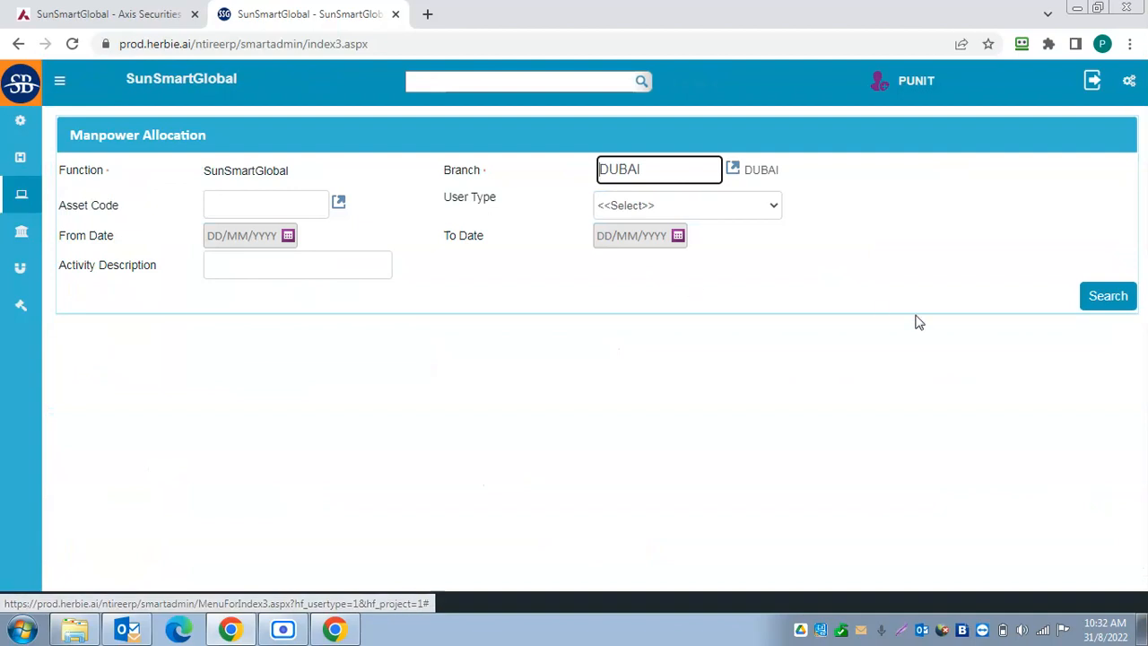
{"action": "left_click", "coordinate": [1117, 298]}
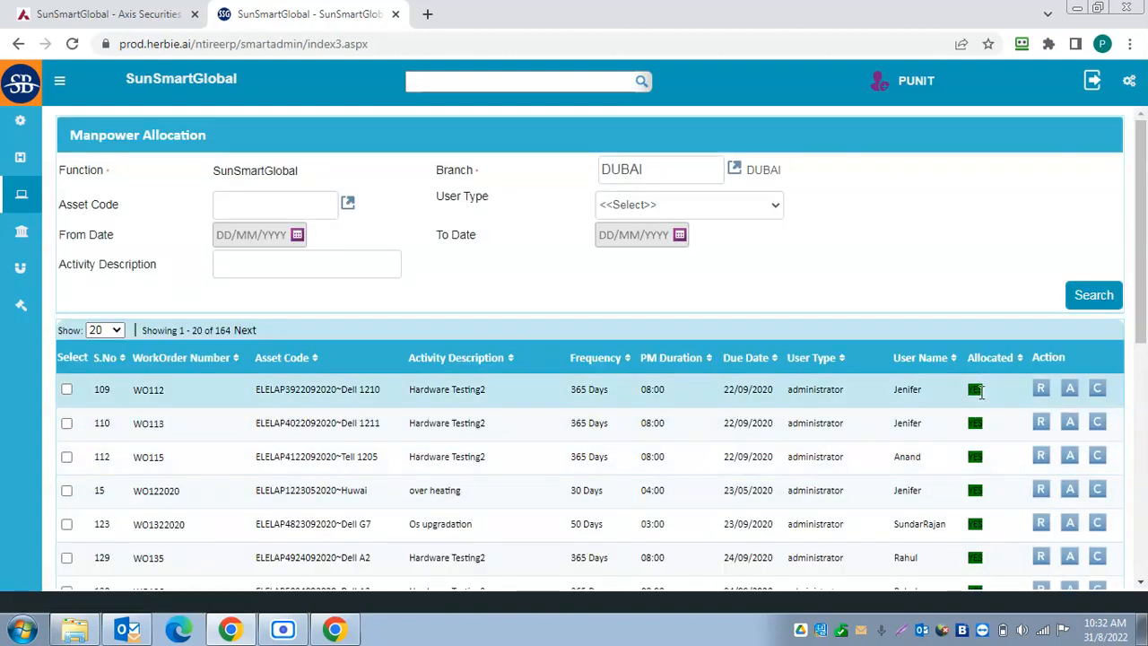
{"action": "scroll", "coordinate": [933, 457], "scroll_direction": "down", "scroll_amount": 3}
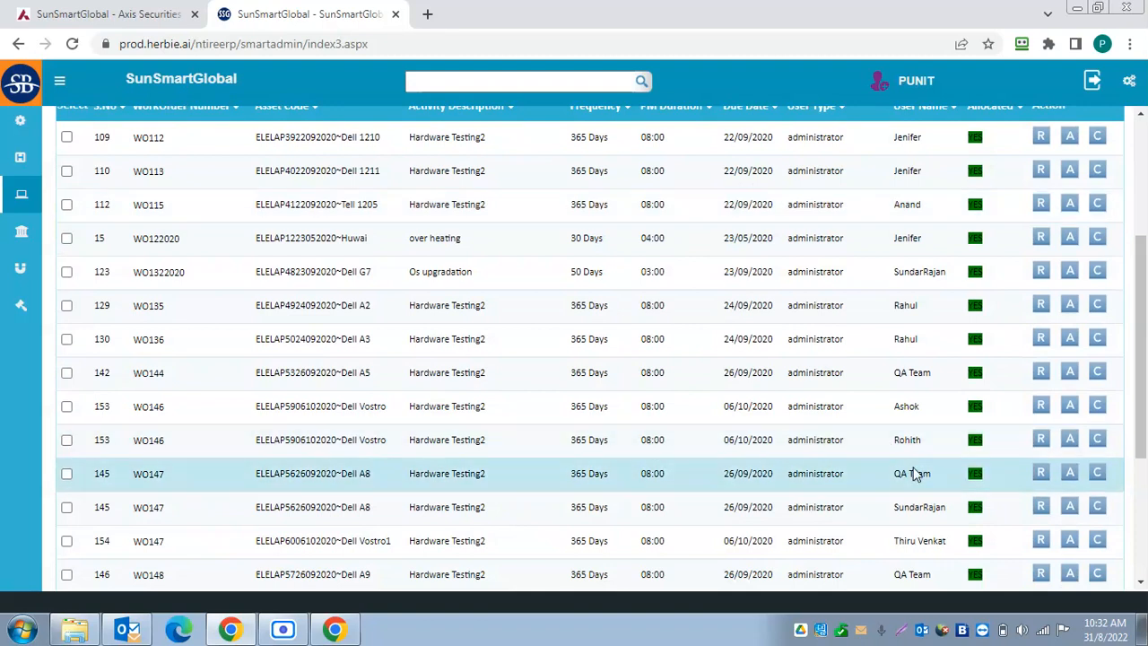
{"action": "scroll", "coordinate": [915, 476], "scroll_direction": "up", "scroll_amount": 3}
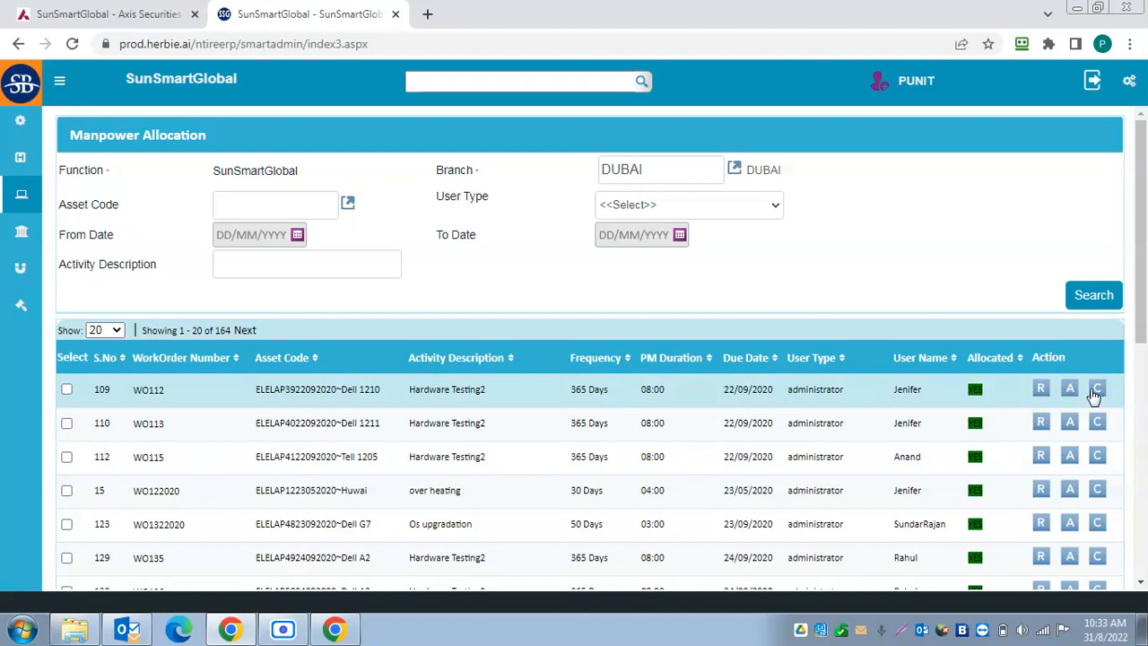
Open Warranty Management under Asset Maintenance and list the warranty service records of the DUBAI branch.
{"action": "left_click", "coordinate": [12, 203]}
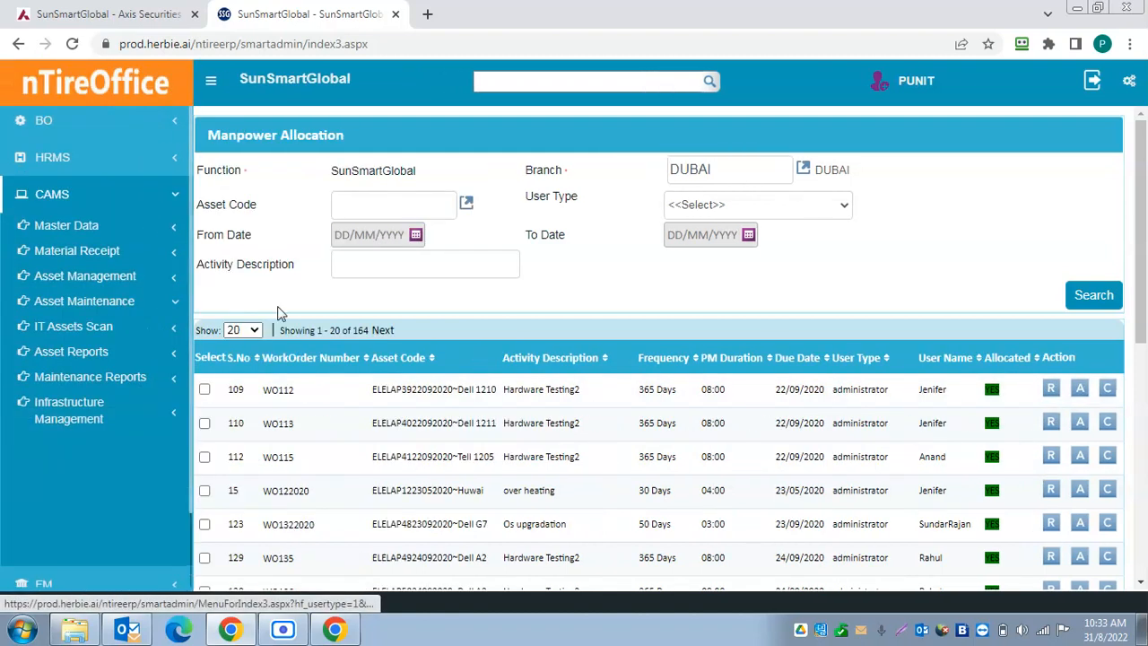
{"action": "left_click", "coordinate": [171, 303]}
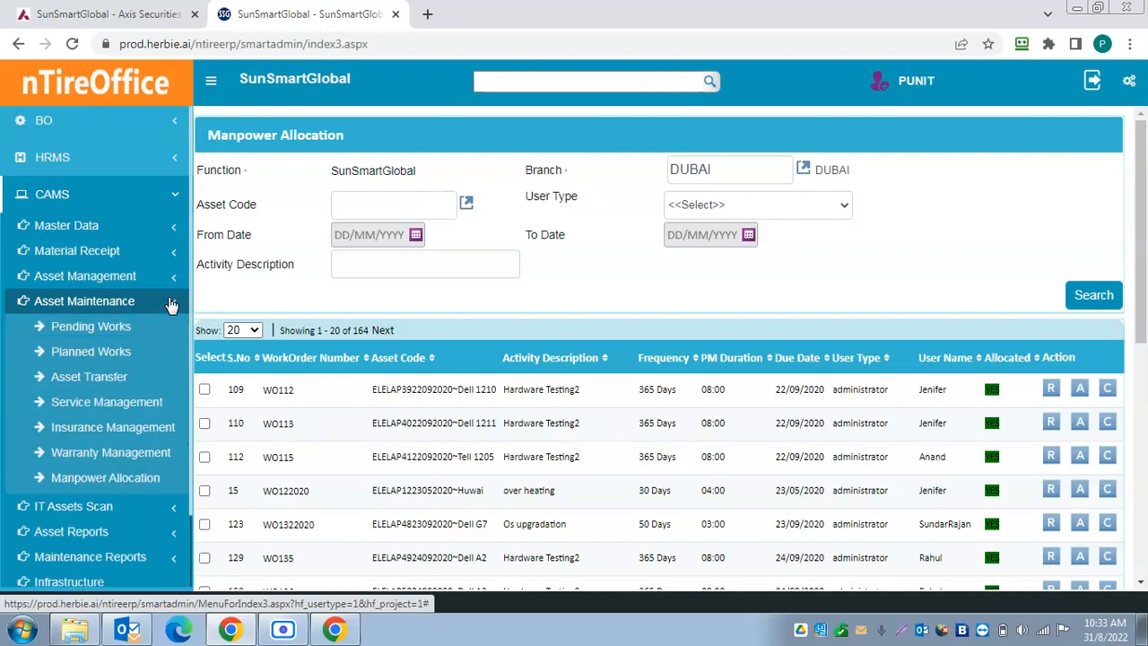
{"action": "scroll", "coordinate": [150, 429], "scroll_direction": "down", "scroll_amount": 3}
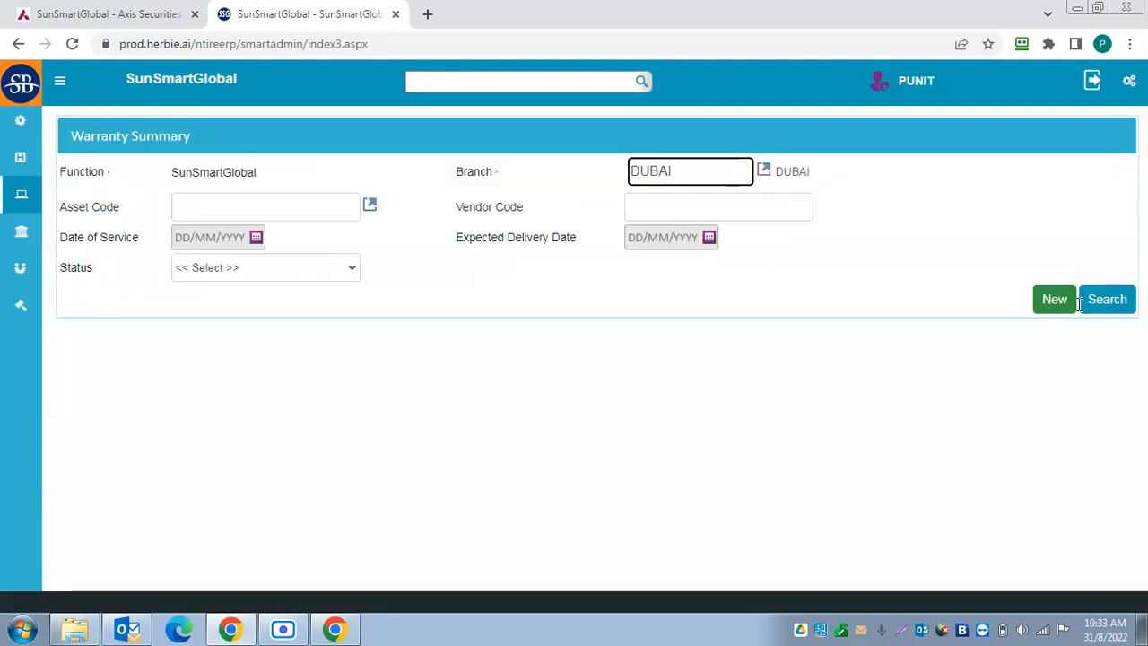
{"action": "left_click", "coordinate": [1116, 306]}
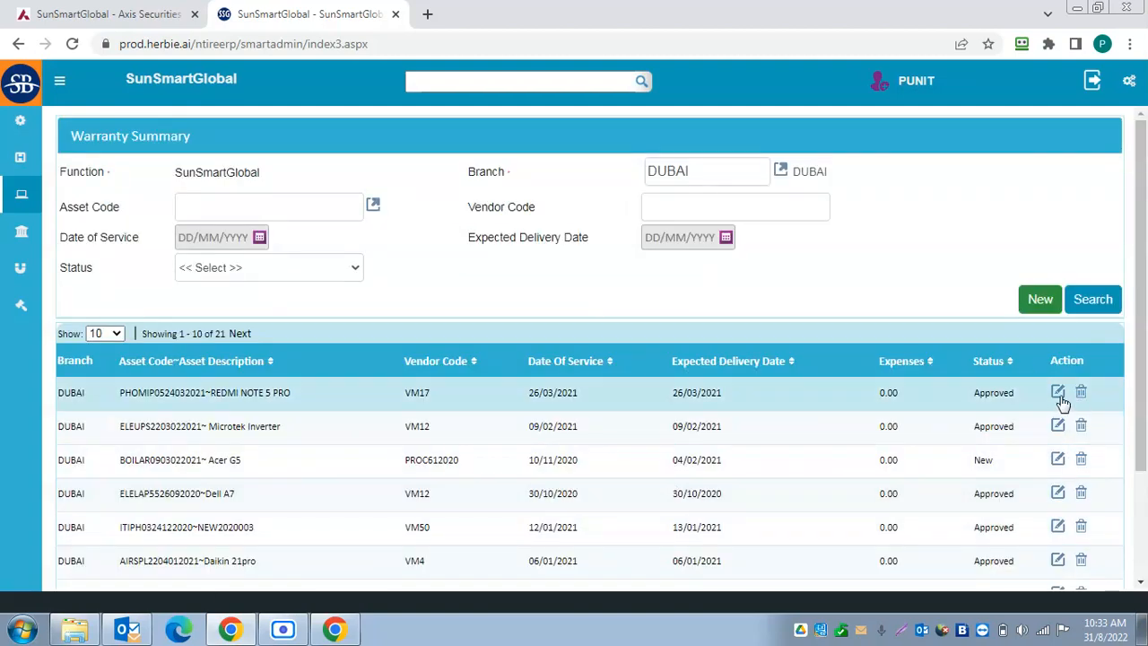
Open the warranty service record of the REDMI NOTE 5 PRO, dismiss the alert, and highlight its description.
{"action": "left_click", "coordinate": [1058, 395]}
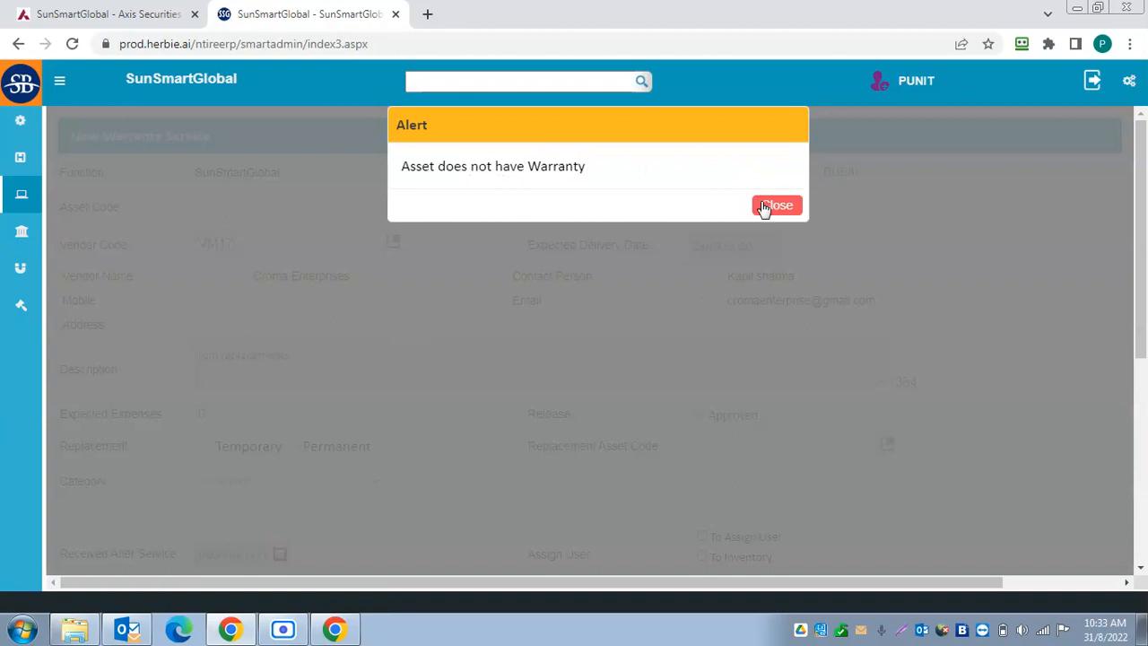
{"action": "left_click", "coordinate": [777, 206]}
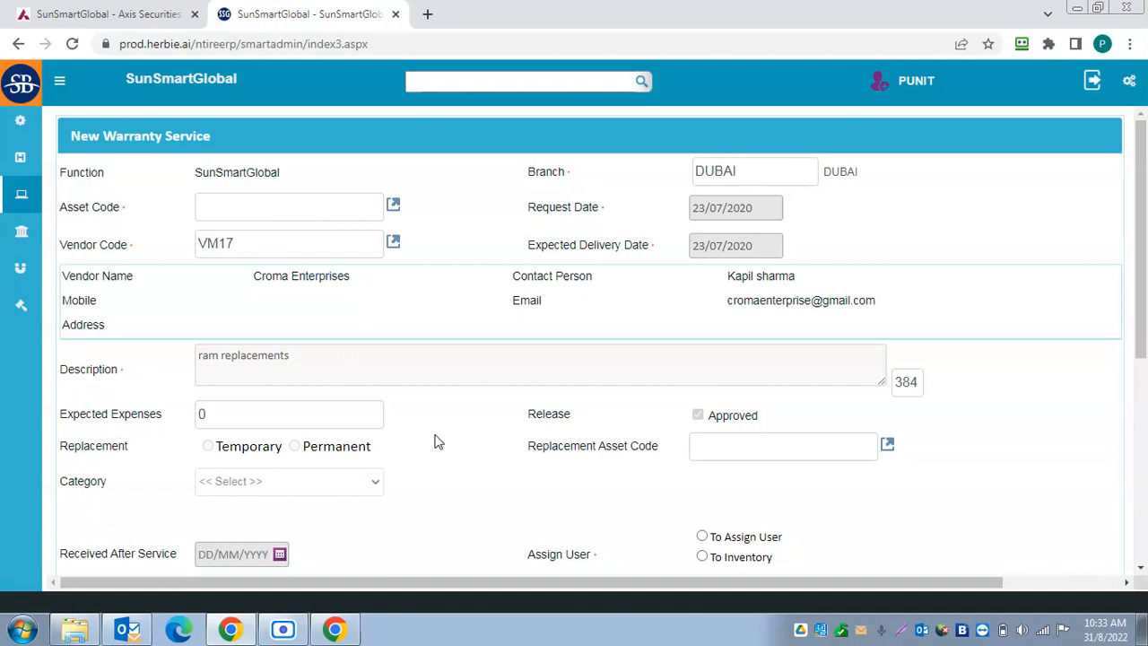
{"action": "left_click_drag", "start_coordinate": [321, 359], "coordinate": [184, 365]}
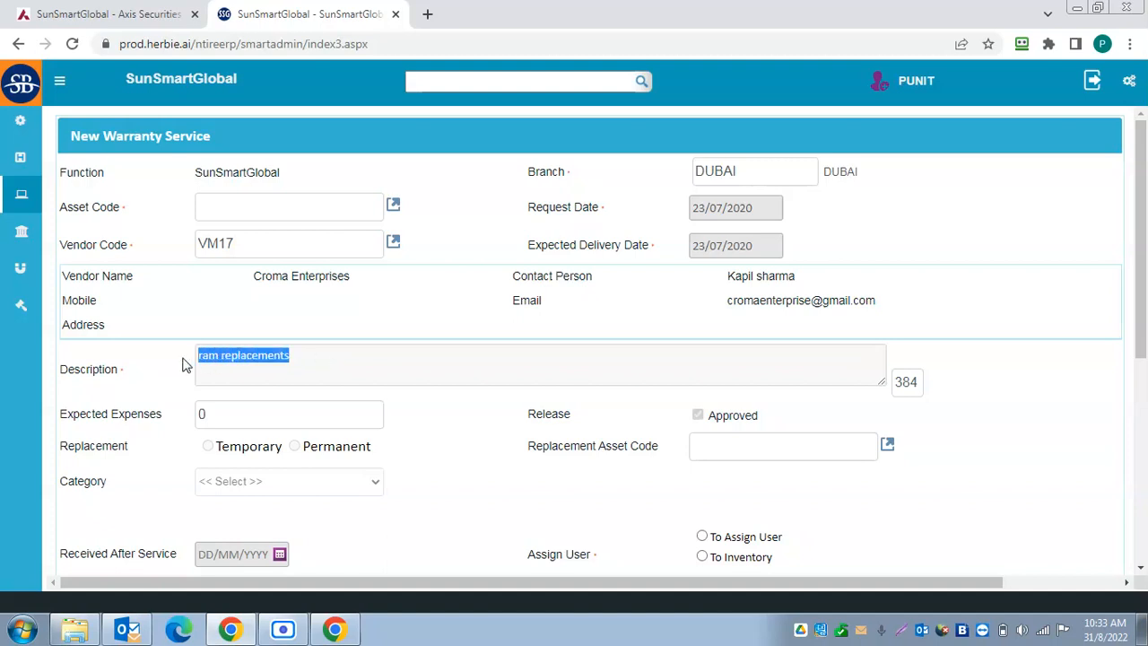
{"action": "left_click", "coordinate": [289, 364]}
{"action": "left_click_drag", "start_coordinate": [308, 362], "coordinate": [192, 368]}
{"action": "left_click", "coordinate": [290, 363]}
{"action": "triple_click", "coordinate": [366, 360]}
Review the warranty record's replacement, category, received-after-service, assign user and remarks fields.
{"action": "scroll", "coordinate": [466, 394], "scroll_direction": "down", "scroll_amount": 1}
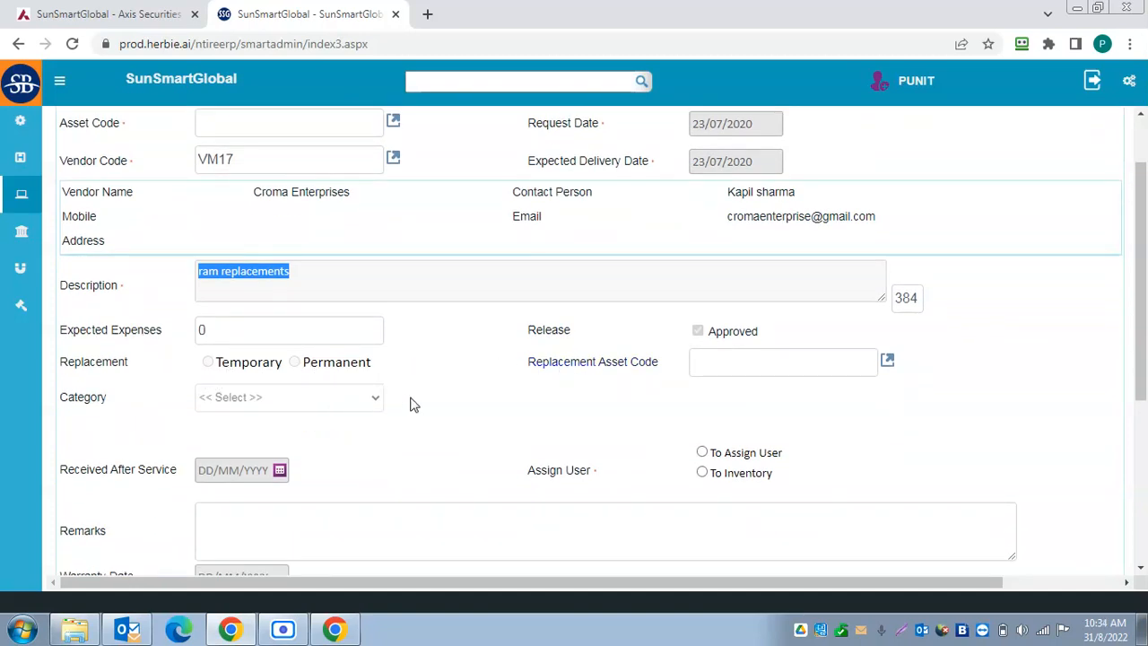
{"action": "scroll", "coordinate": [410, 403], "scroll_direction": "down", "scroll_amount": 1}
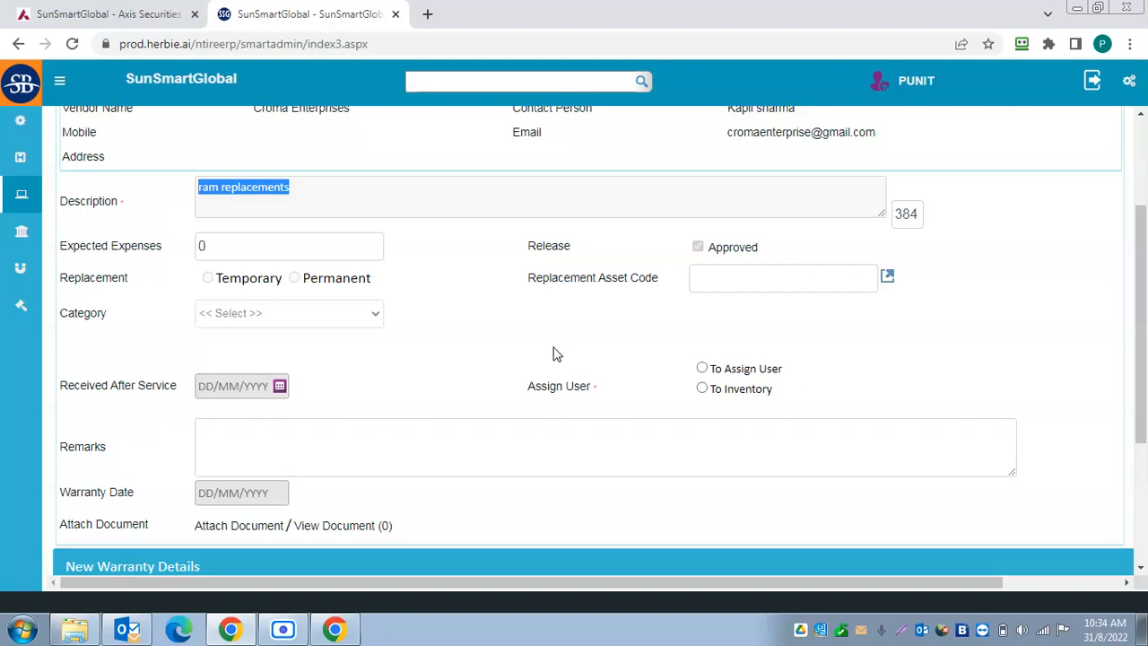
{"action": "scroll", "coordinate": [709, 394], "scroll_direction": "up", "scroll_amount": 2}
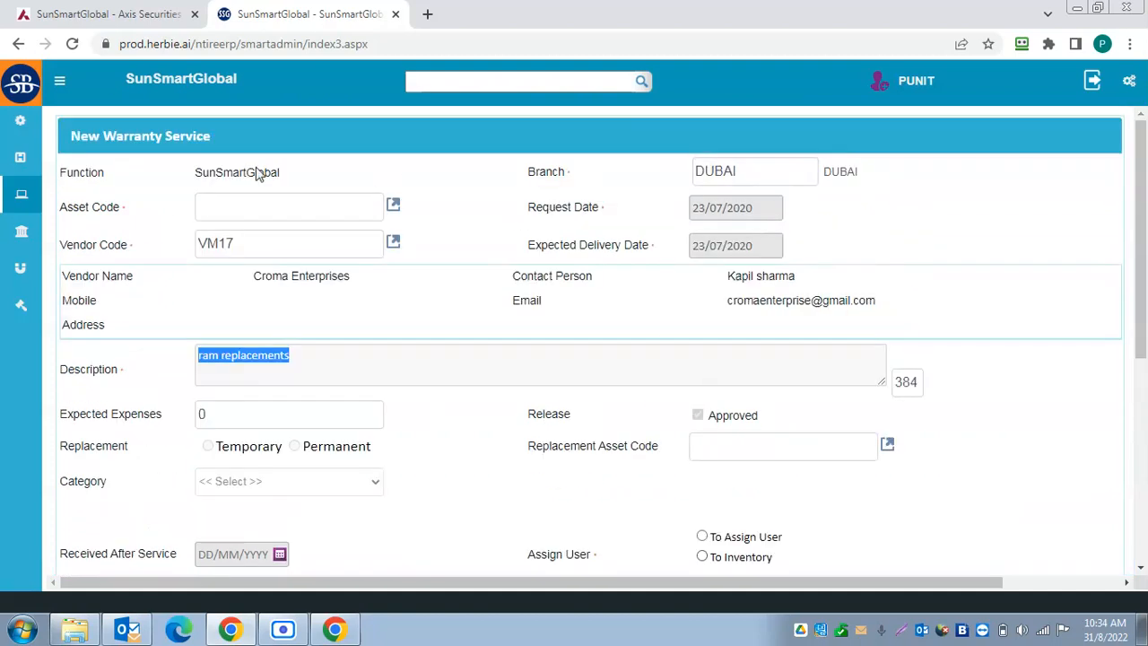
Open Insurance Management under Asset Maintenance and list the insurance service records of the DUBAI branch.
{"action": "left_click", "coordinate": [27, 199]}
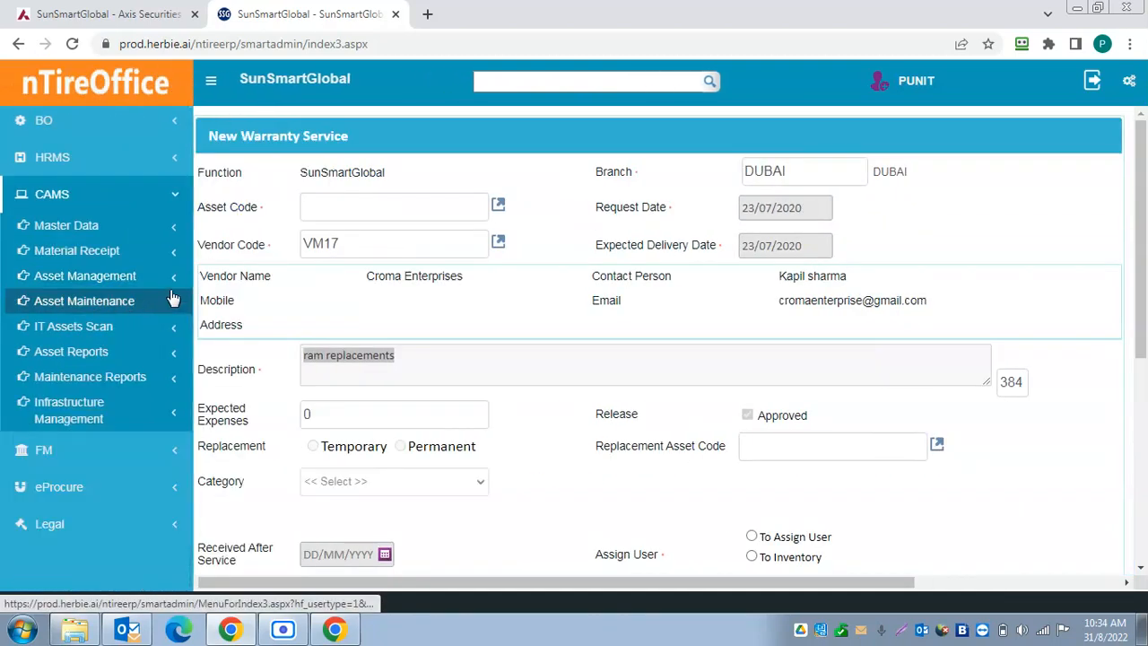
{"action": "left_click", "coordinate": [176, 309]}
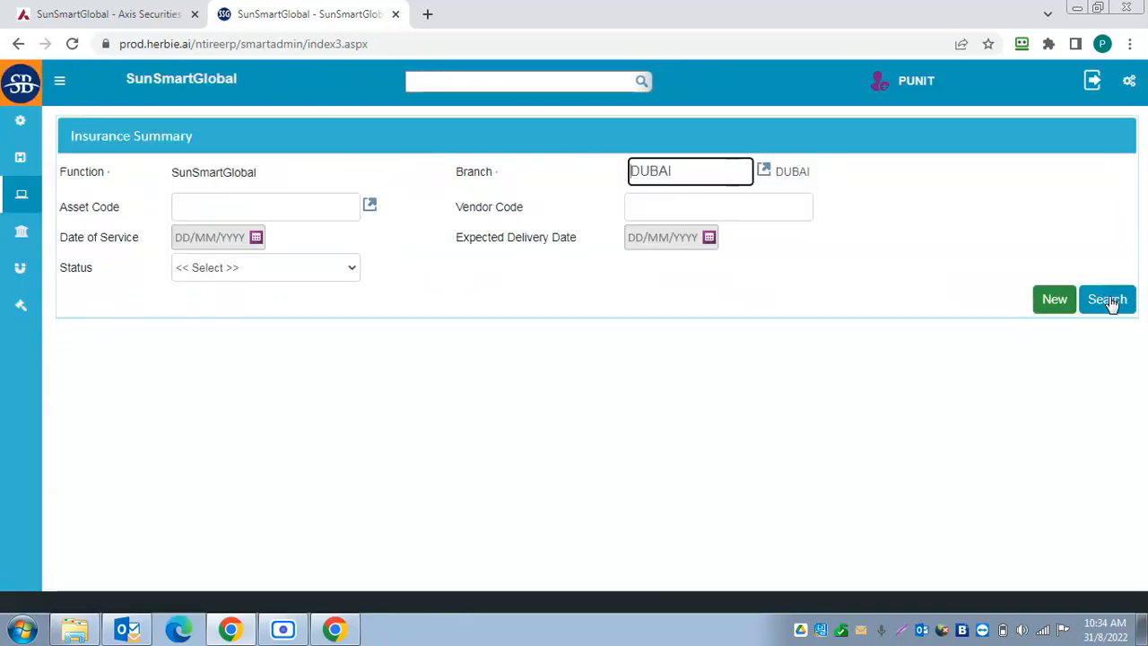
{"action": "left_click", "coordinate": [1107, 303]}
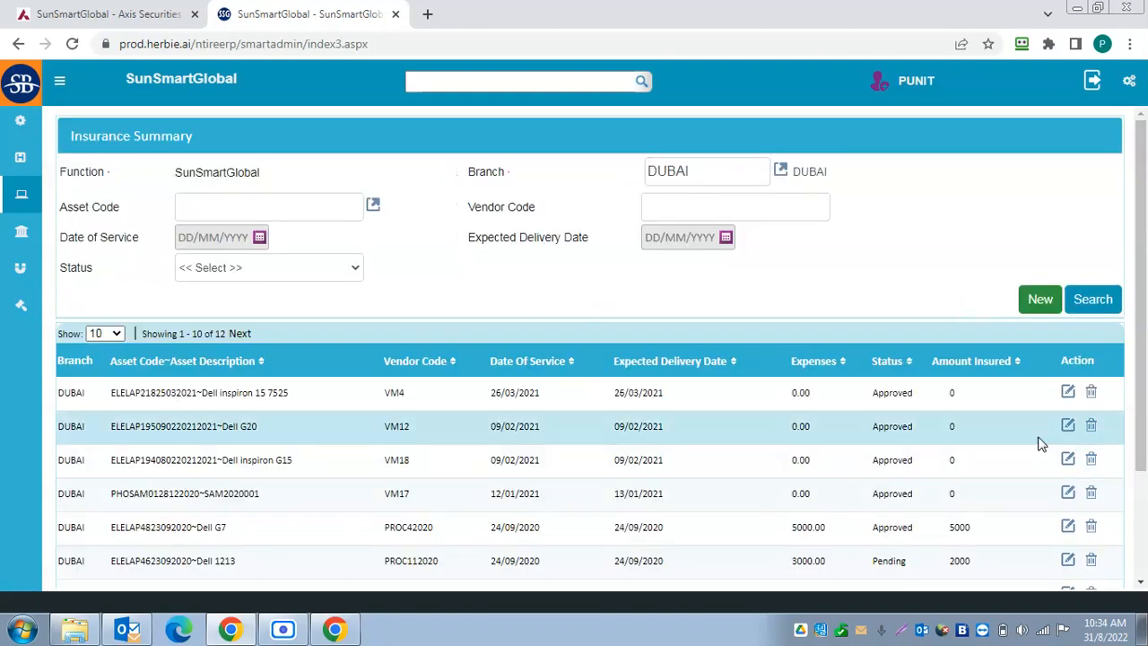
{"action": "scroll", "coordinate": [928, 414], "scroll_direction": "down", "scroll_amount": 1}
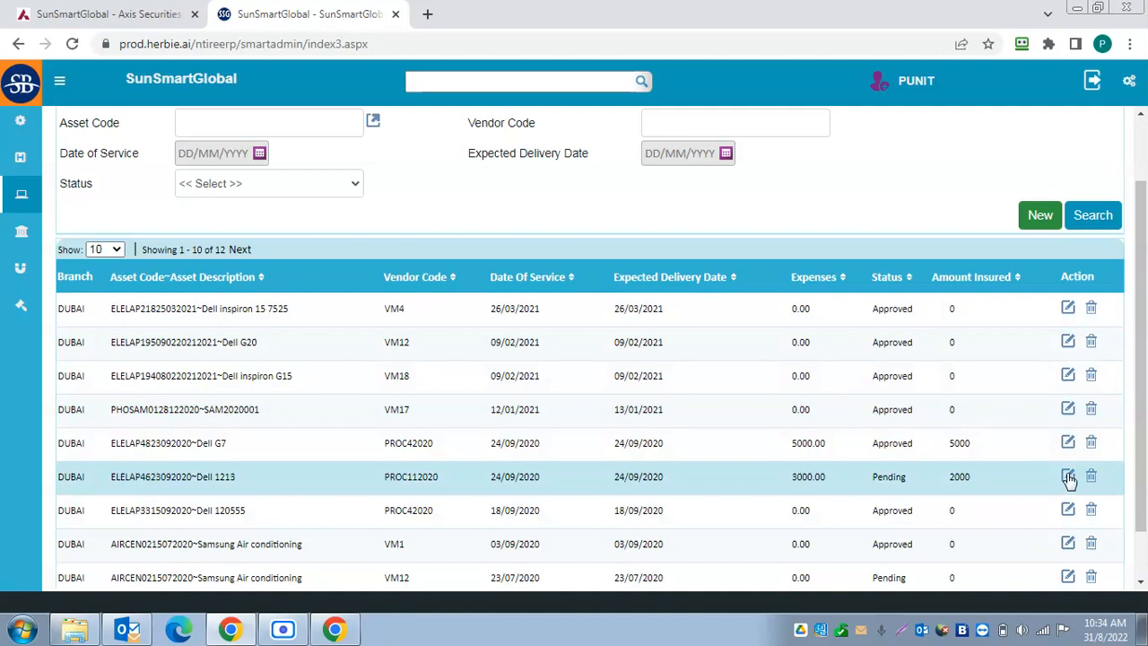
Open the Dell 1213 insurance service record, dismiss the alert, and review its vendor, replacement asset and insurance details.
{"action": "left_click", "coordinate": [1067, 477]}
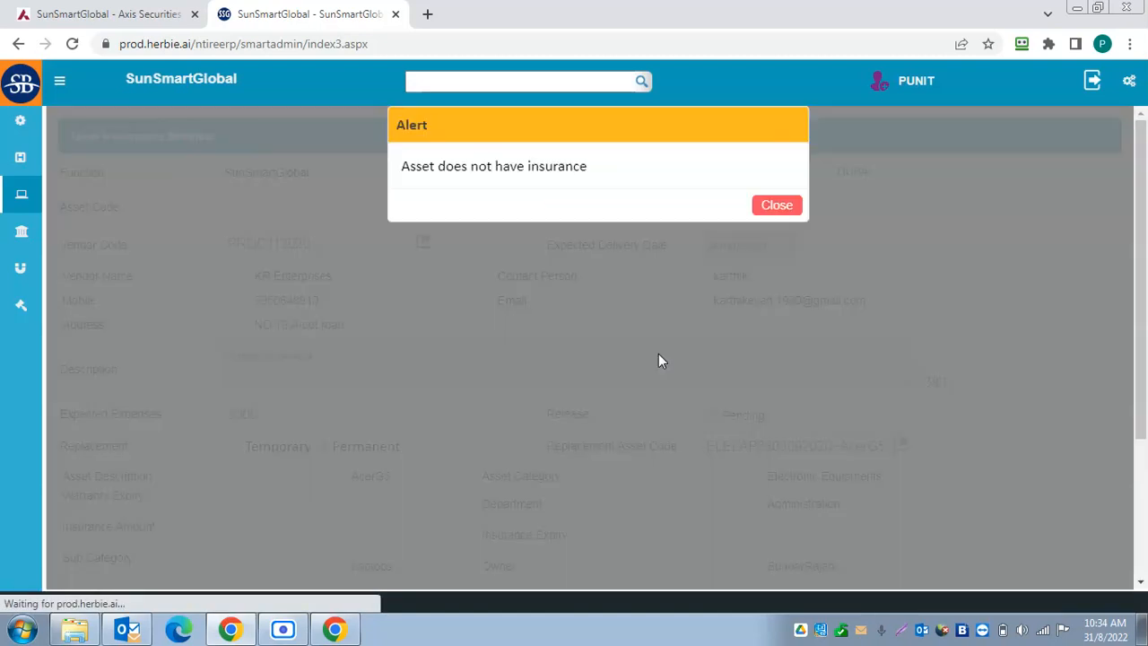
{"action": "left_click", "coordinate": [772, 210]}
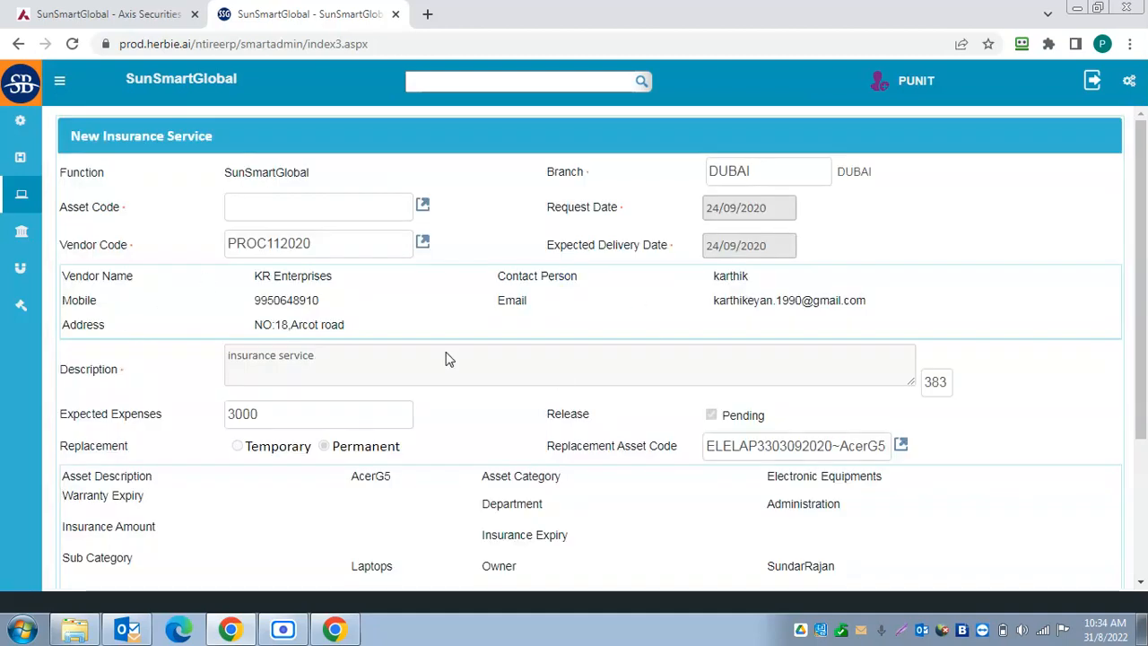
{"action": "scroll", "coordinate": [475, 428], "scroll_direction": "down", "scroll_amount": 3}
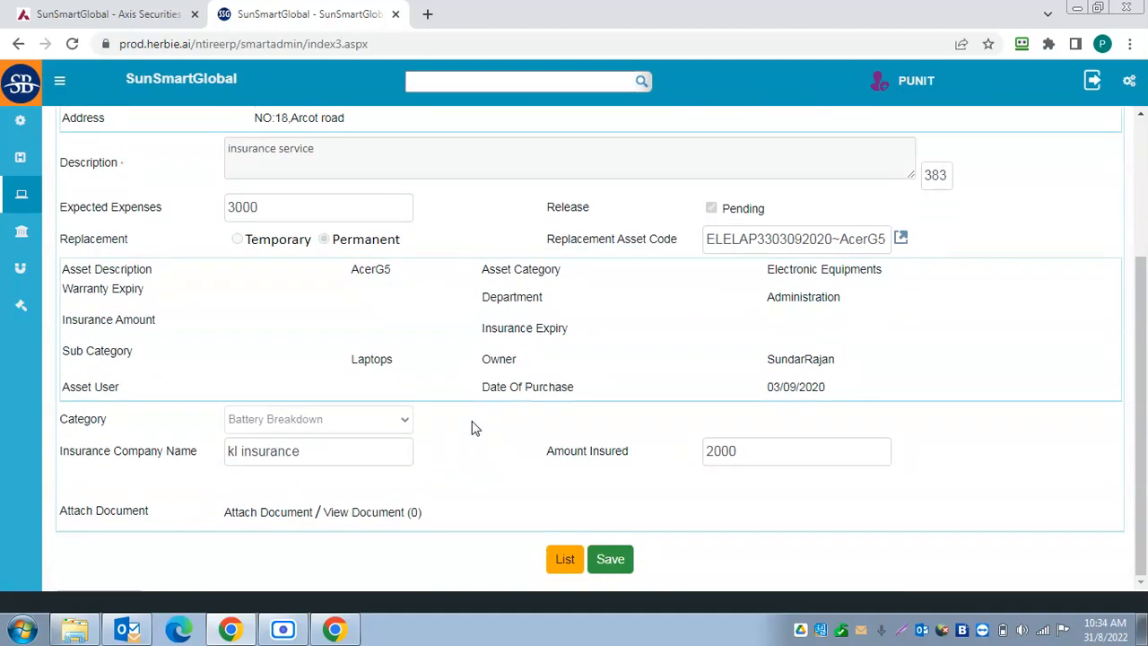
{"action": "scroll", "coordinate": [476, 428], "scroll_direction": "up", "scroll_amount": 3}
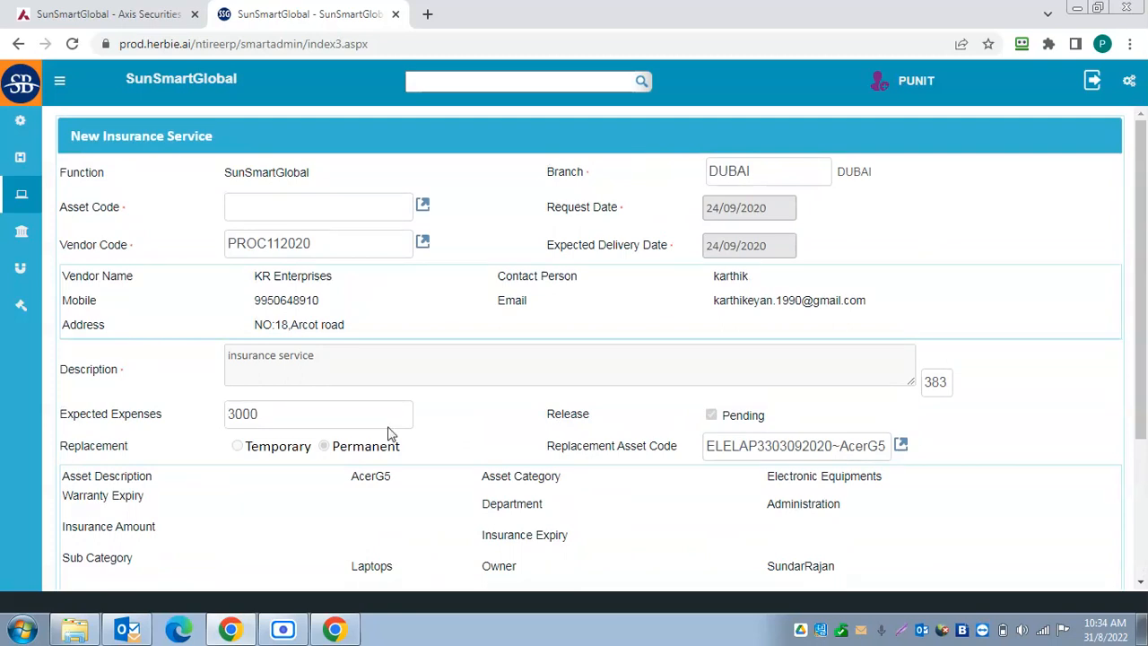
{"action": "scroll", "coordinate": [475, 419], "scroll_direction": "down", "scroll_amount": 1}
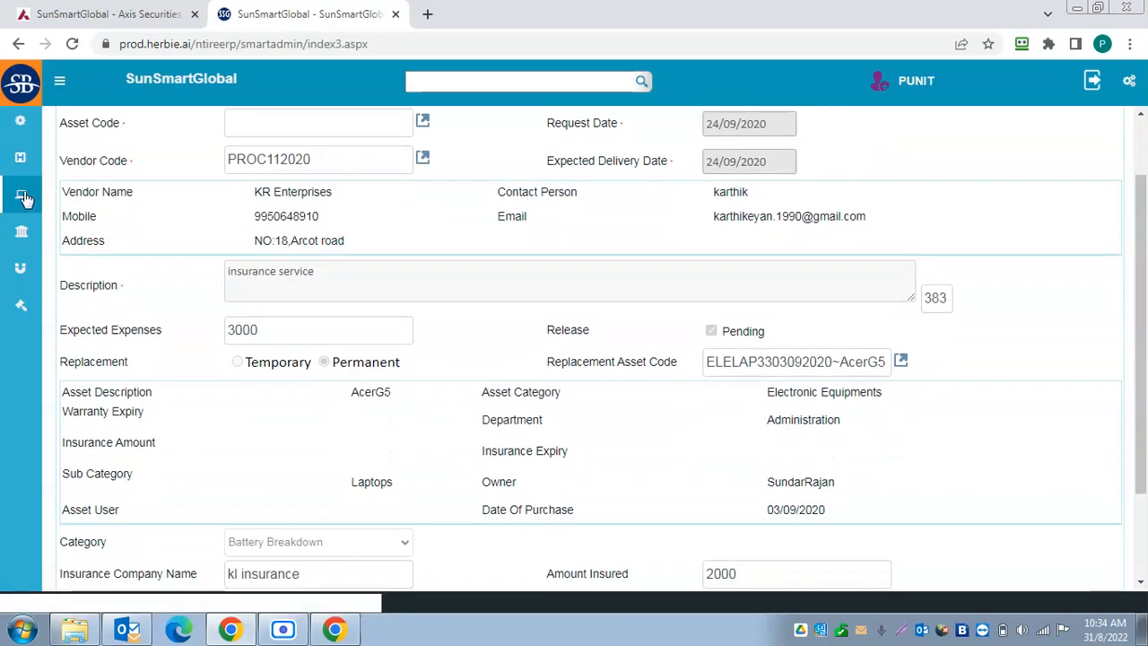
{"action": "mouse_move", "coordinate": [26, 197]}
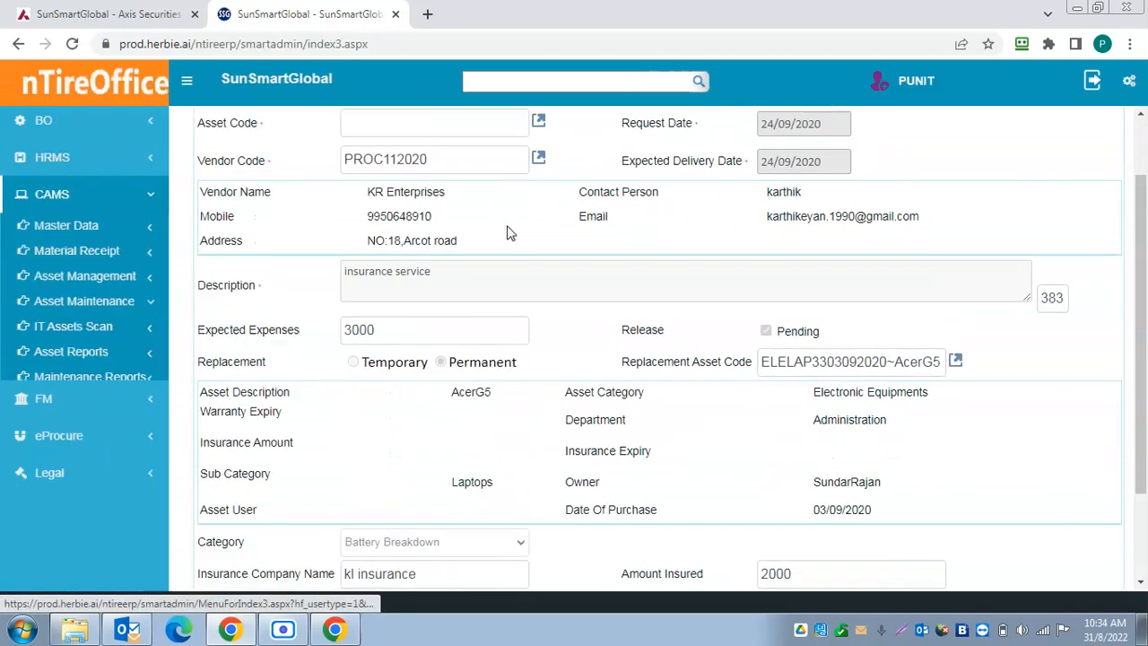
{"action": "left_click", "coordinate": [174, 281]}
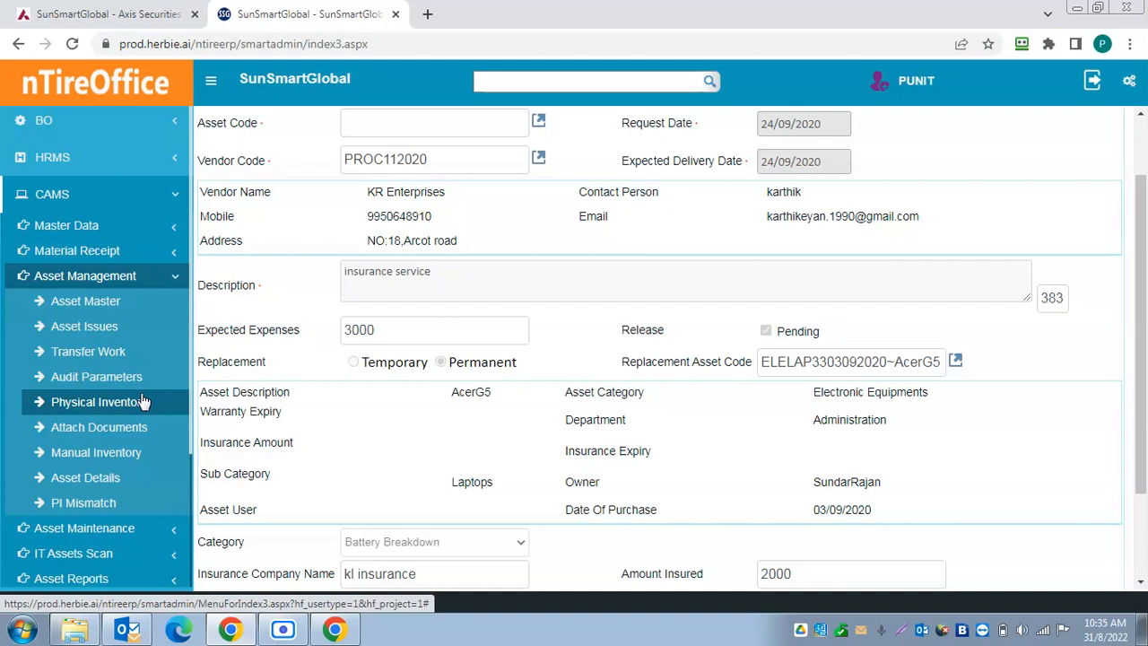
{"action": "left_click", "coordinate": [173, 282]}
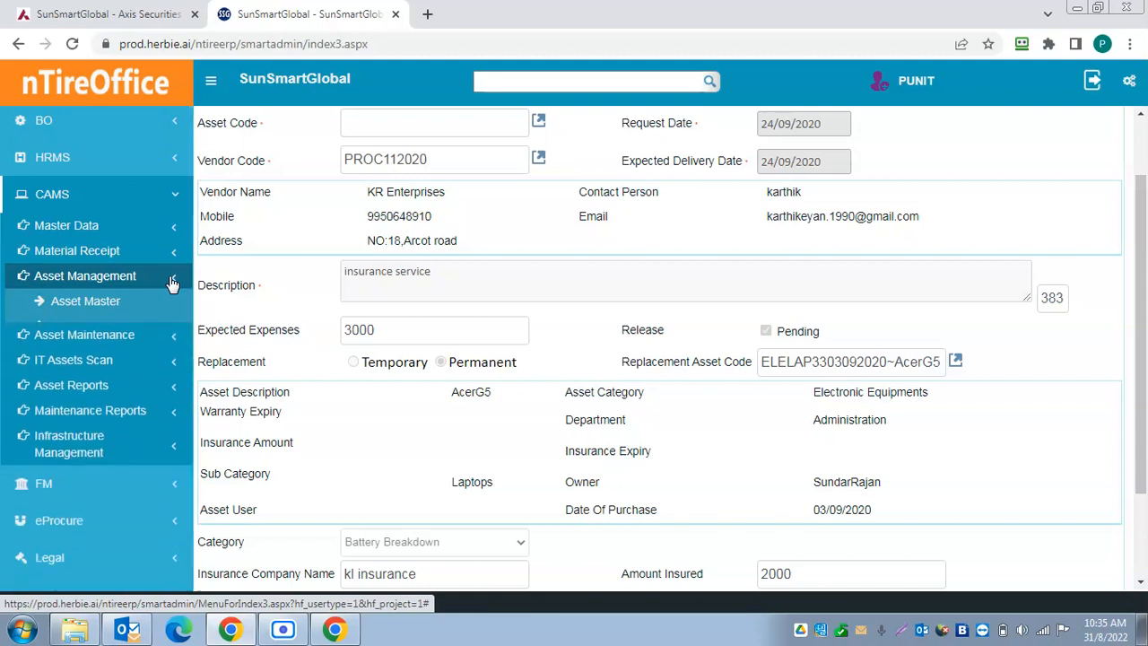
{"action": "left_click", "coordinate": [173, 281]}
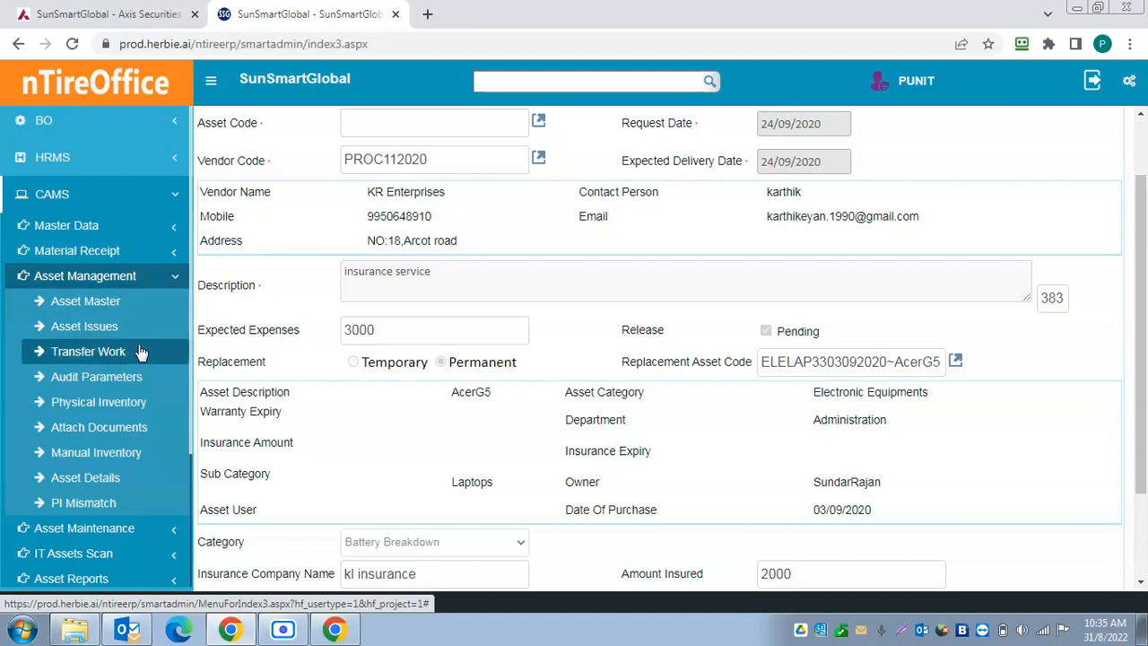
{"action": "left_click", "coordinate": [177, 280]}
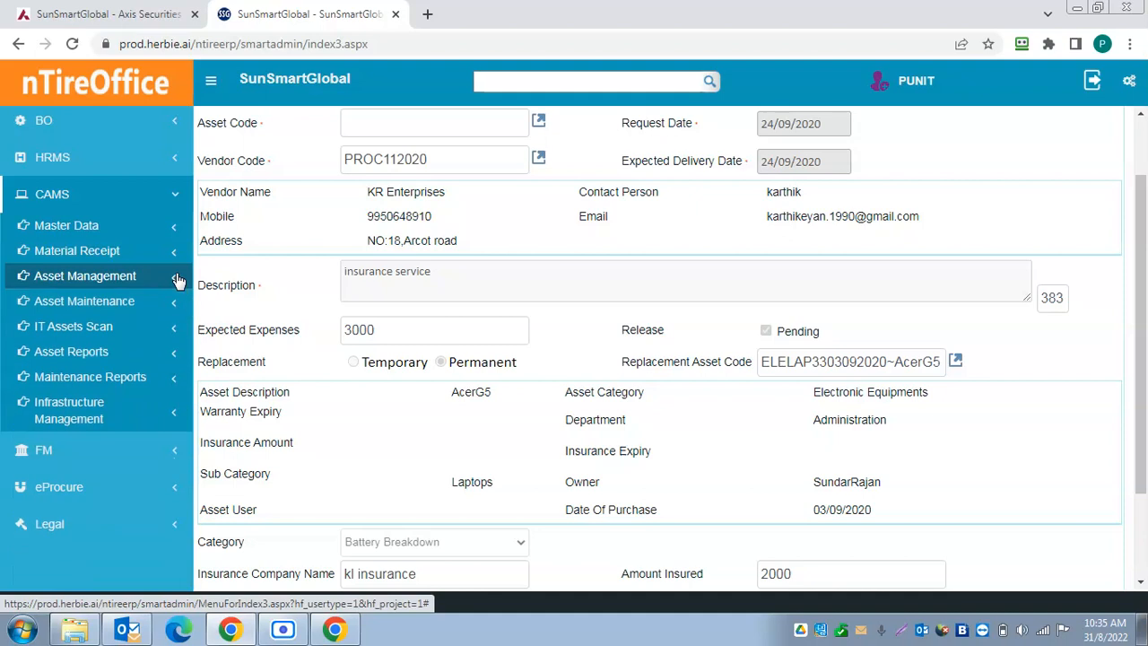
Open Asset Master under Asset Management, list the active DUBAI assets, and select the Nokia mobile phones asset.
{"action": "left_click", "coordinate": [177, 280]}
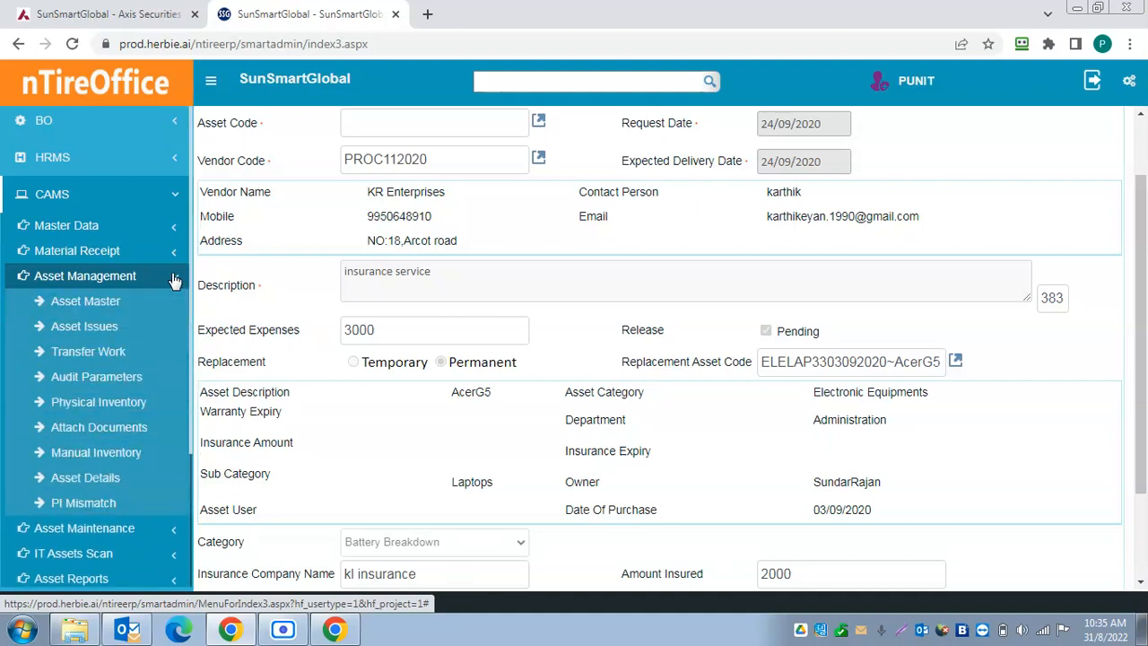
{"action": "left_click", "coordinate": [85, 309]}
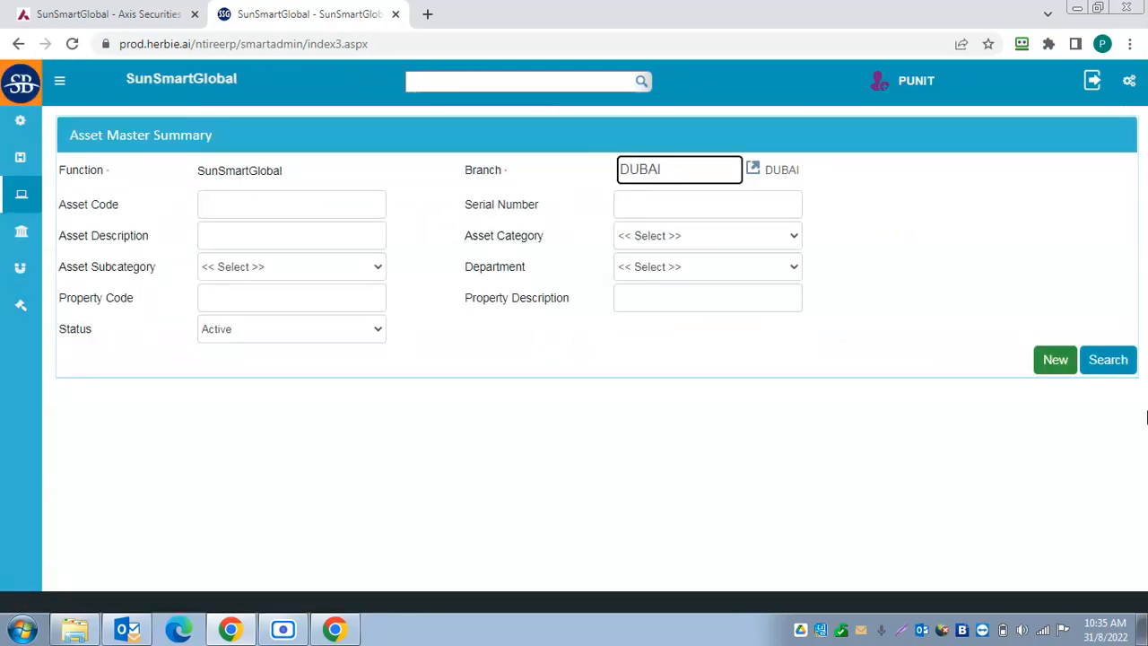
{"action": "left_click", "coordinate": [1122, 367]}
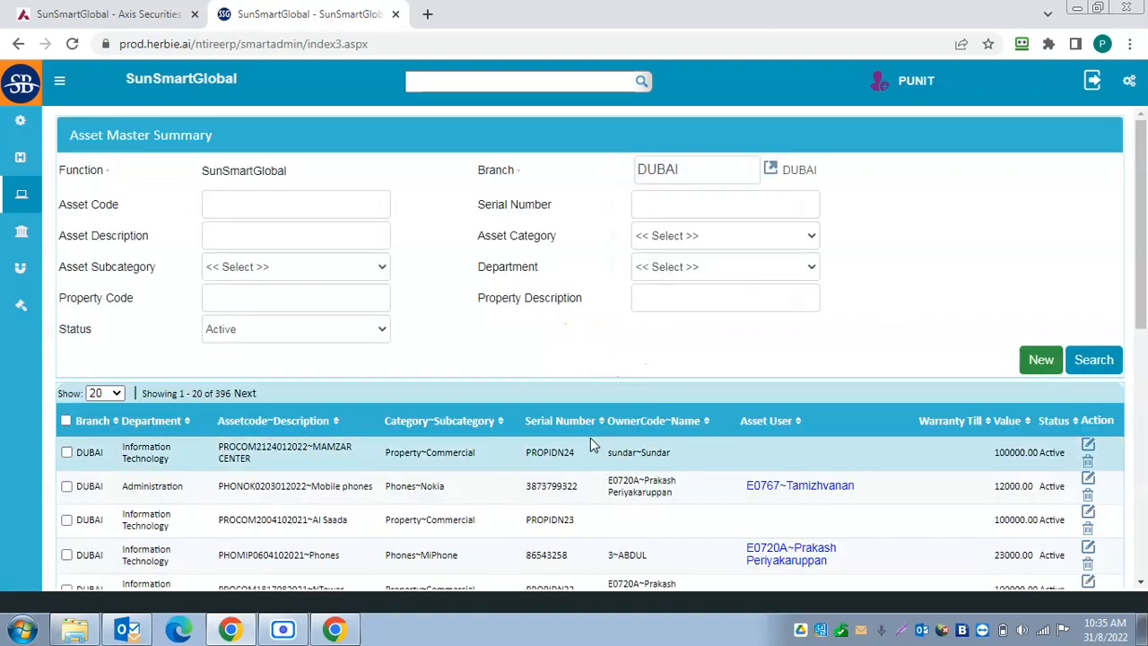
{"action": "scroll", "coordinate": [591, 438], "scroll_direction": "down", "scroll_amount": 1}
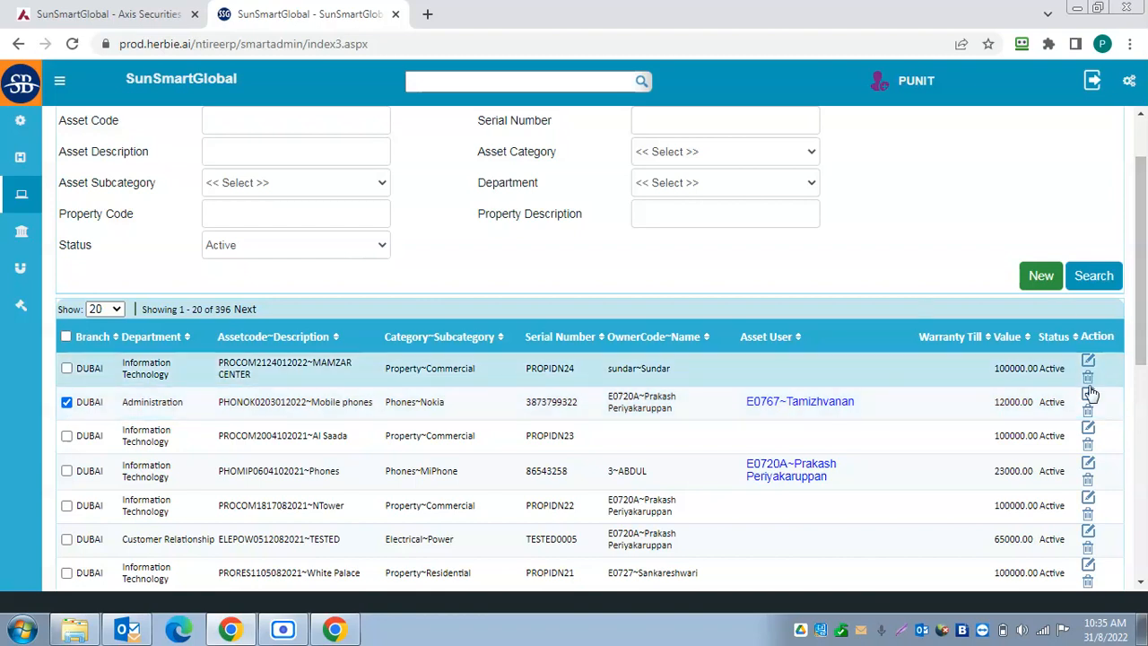
Open the Nokia mobile phones asset record and review its general, location, installation and QR/barcode details.
{"action": "left_click", "coordinate": [1088, 394]}
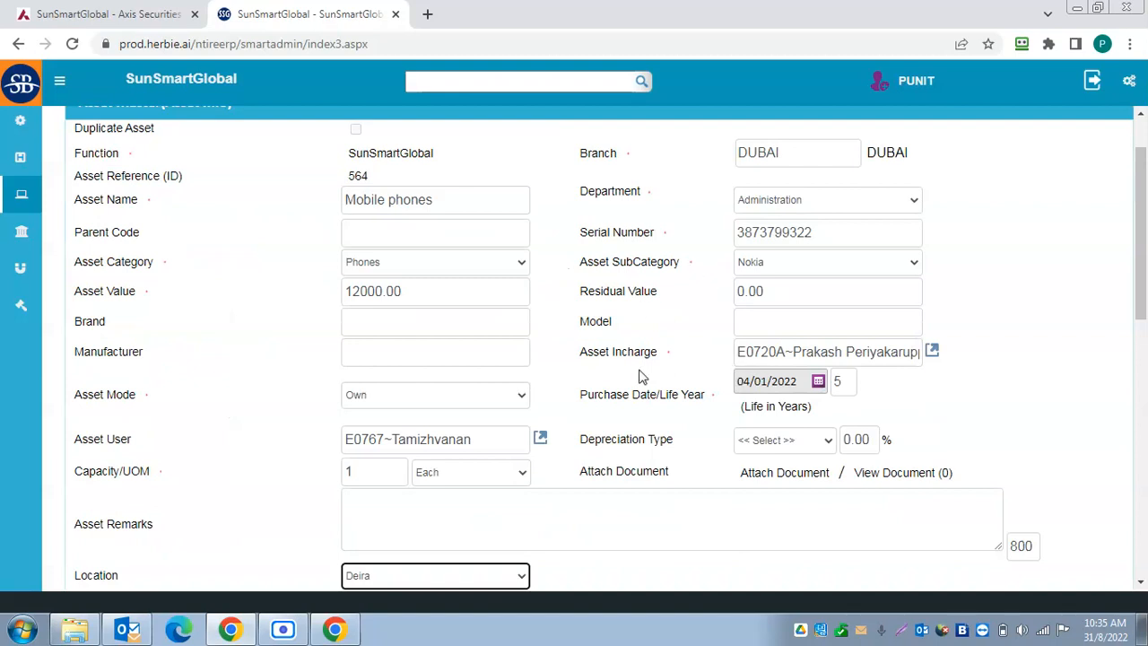
{"action": "scroll", "coordinate": [646, 370], "scroll_direction": "down", "scroll_amount": 3}
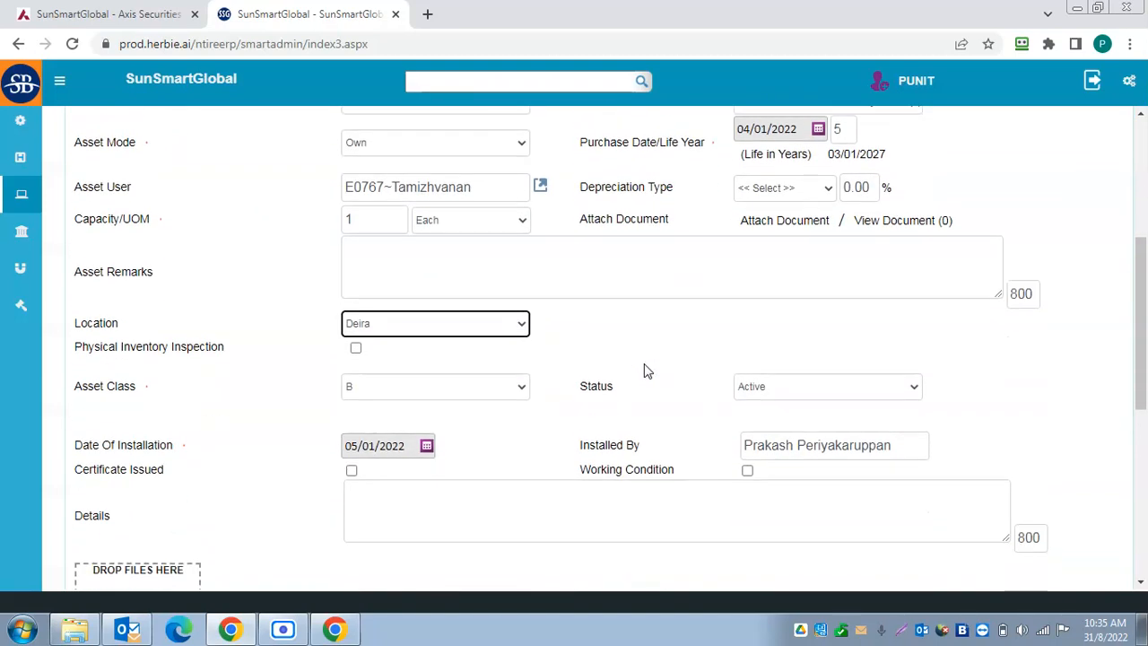
{"action": "scroll", "coordinate": [646, 369], "scroll_direction": "down", "scroll_amount": 2}
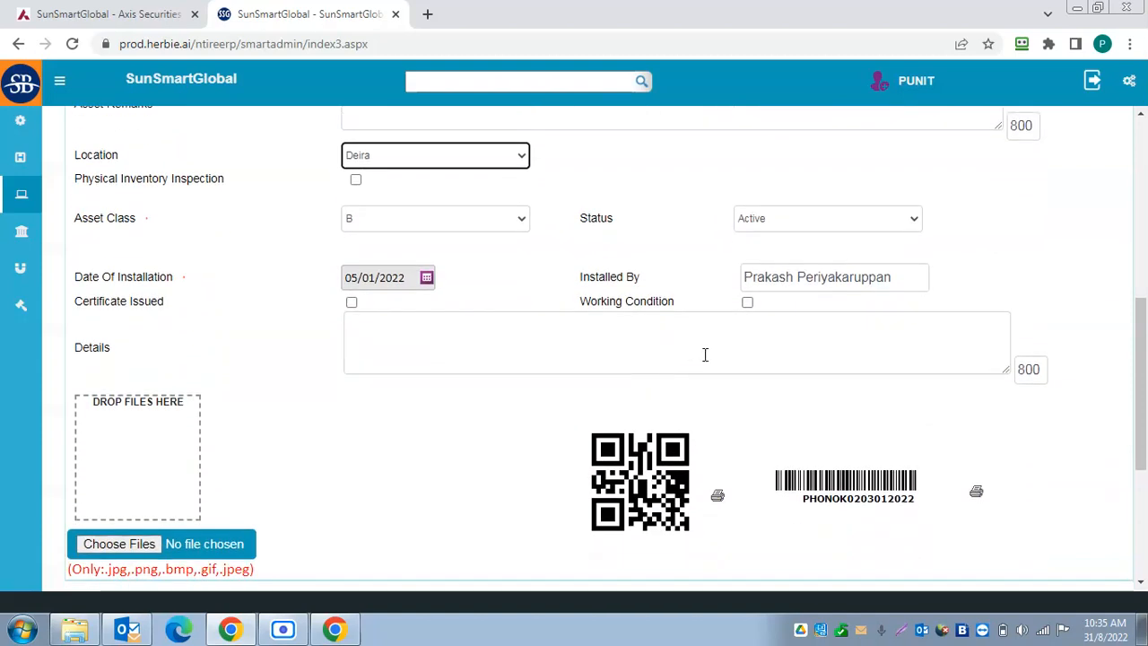
Set the asset's status to Scrap, dismiss the alert, and review the scrap date, amount and remarks fields.
{"action": "left_click", "coordinate": [916, 223]}
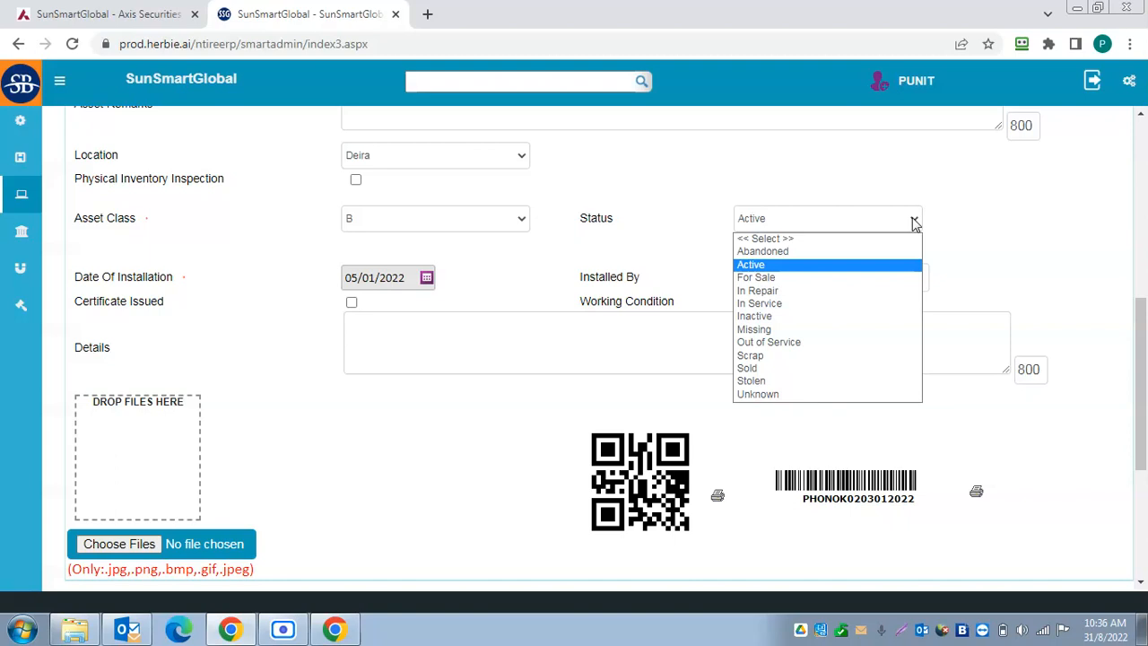
{"action": "left_click", "coordinate": [824, 356]}
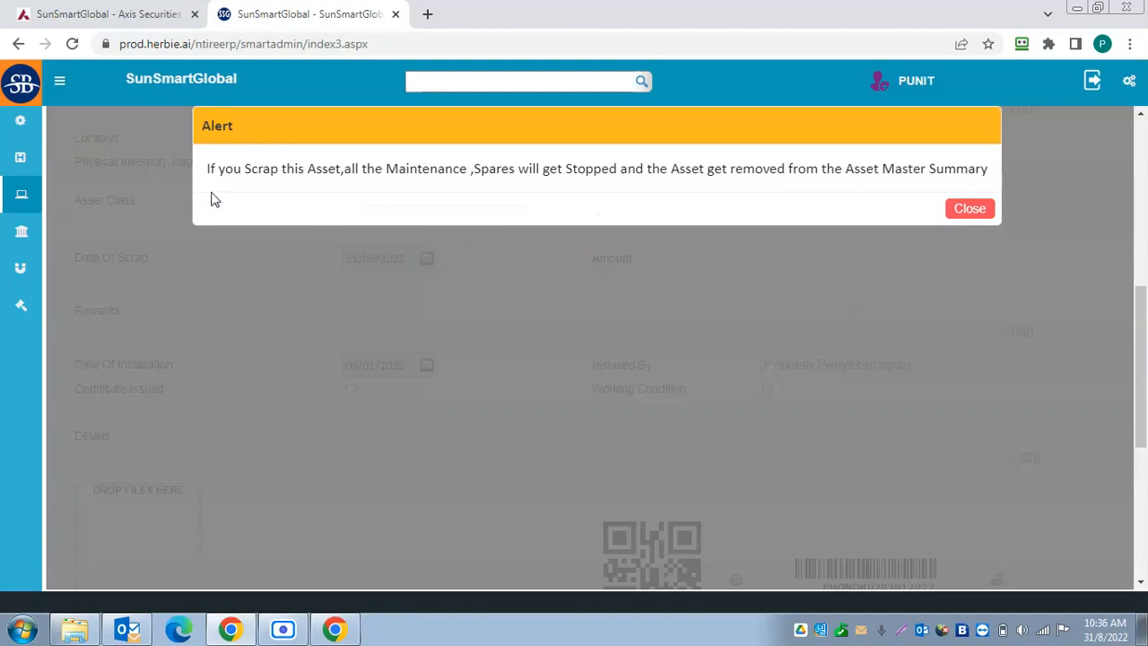
{"action": "left_click", "coordinate": [967, 216]}
{"action": "left_click", "coordinate": [817, 258]}
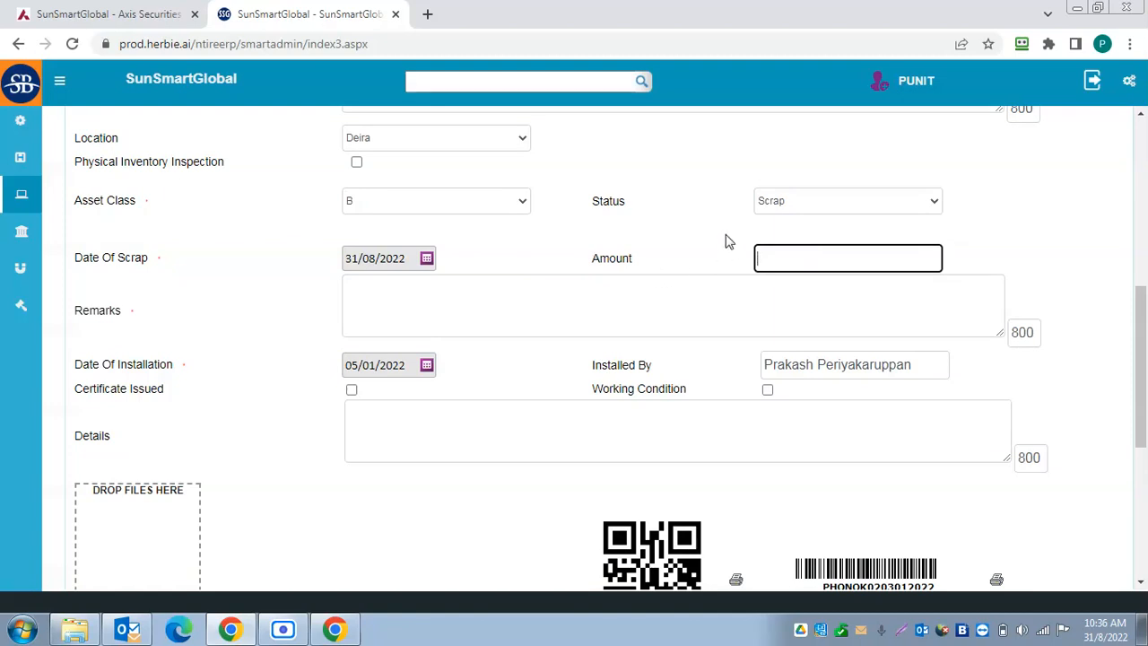
{"action": "scroll", "coordinate": [645, 256], "scroll_direction": "down", "scroll_amount": 4}
{"action": "scroll", "coordinate": [645, 257], "scroll_direction": "up", "scroll_amount": 6}
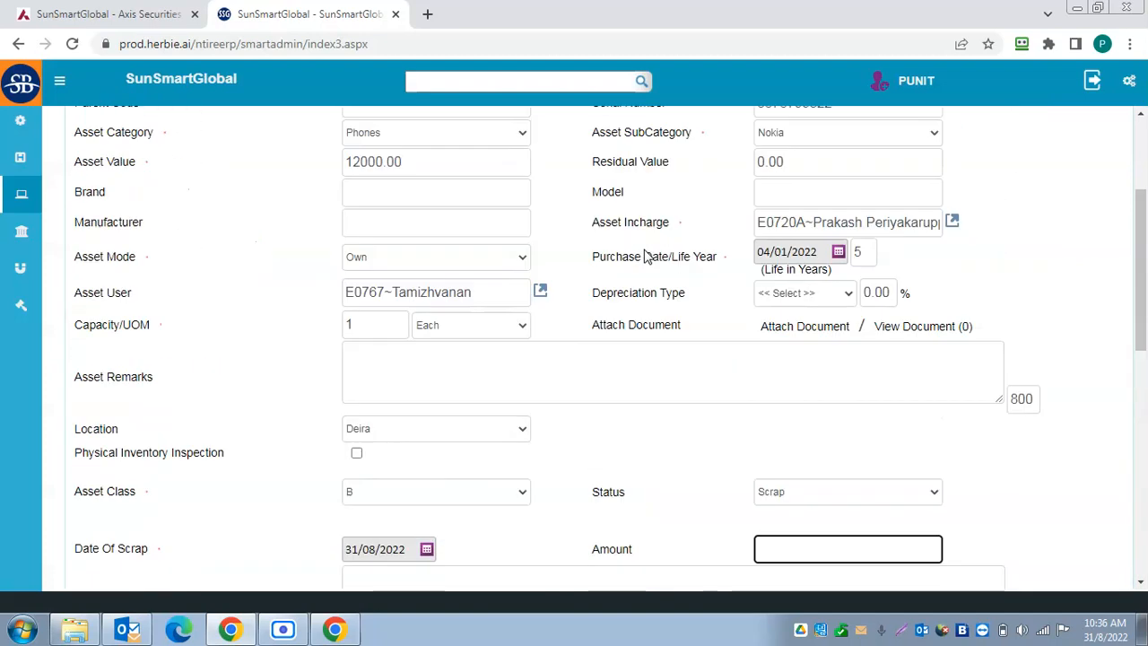
{"action": "scroll", "coordinate": [645, 257], "scroll_direction": "up", "scroll_amount": 3}
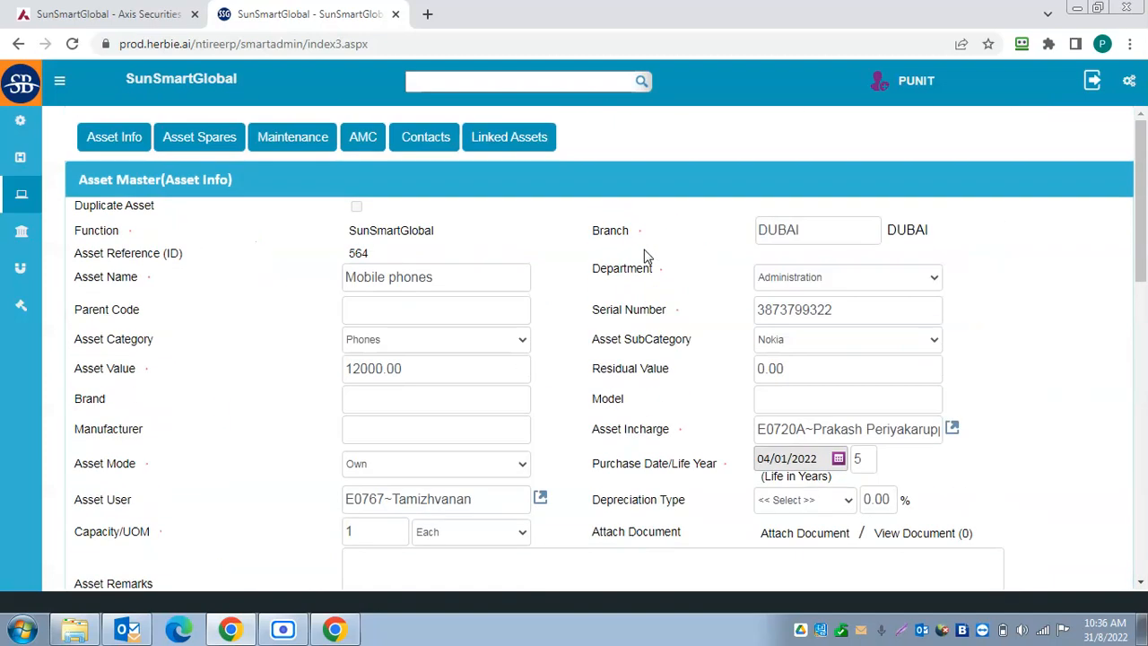
Open the Asset Ledger report under Asset Reports in the CAMS module.
{"action": "left_click", "coordinate": [23, 193]}
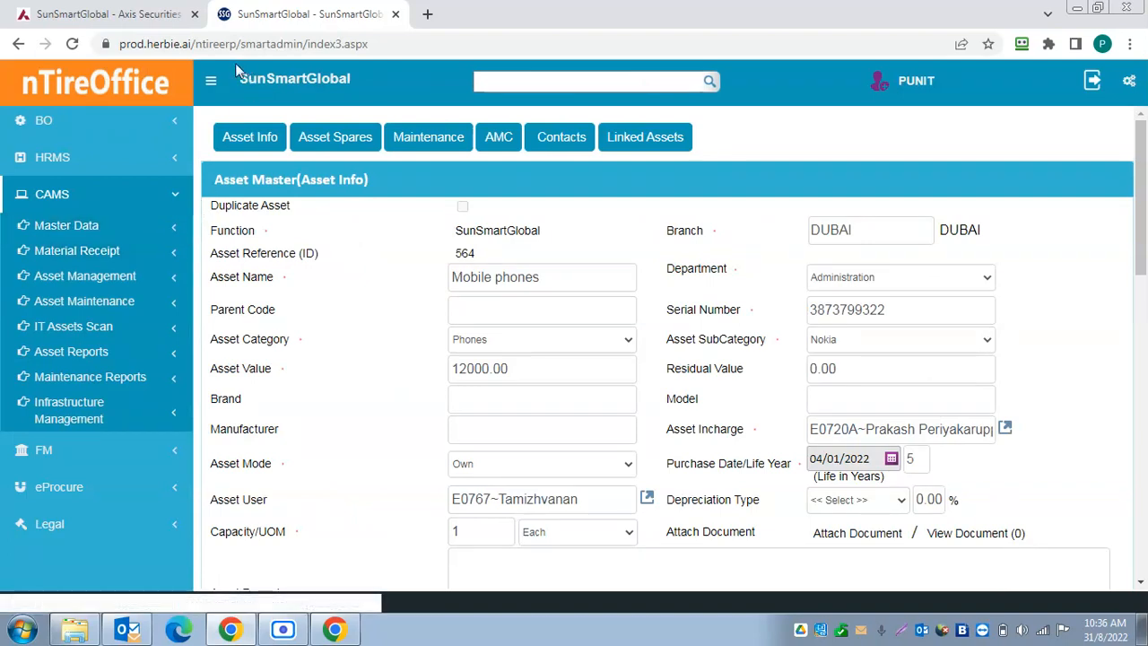
{"action": "left_click", "coordinate": [174, 283]}
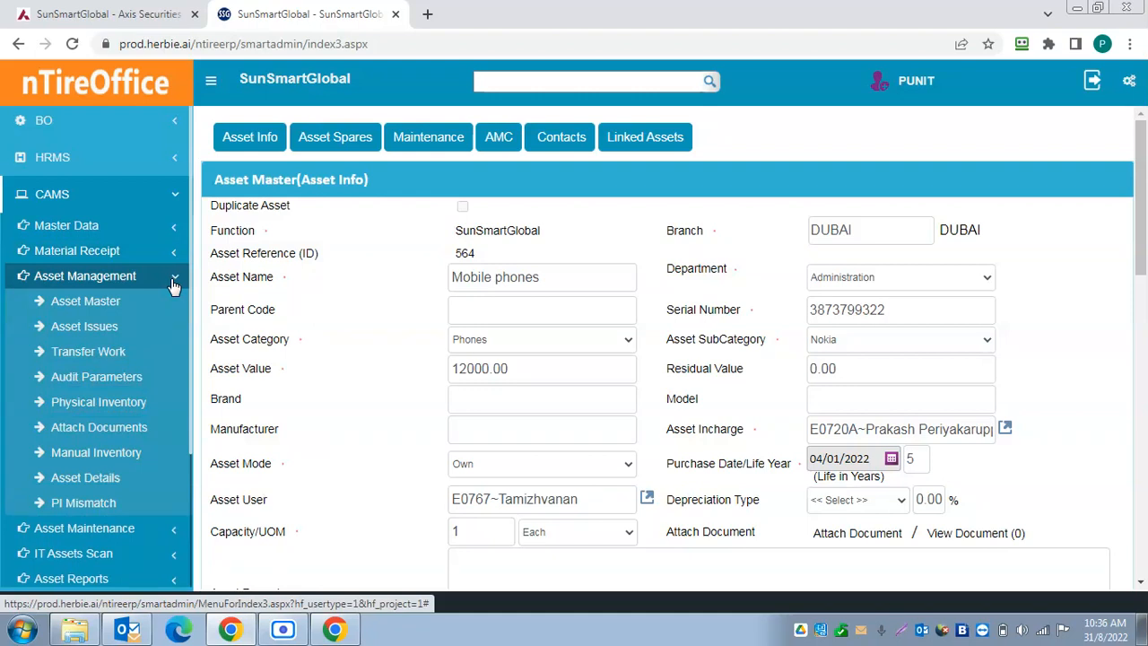
{"action": "left_click", "coordinate": [173, 283]}
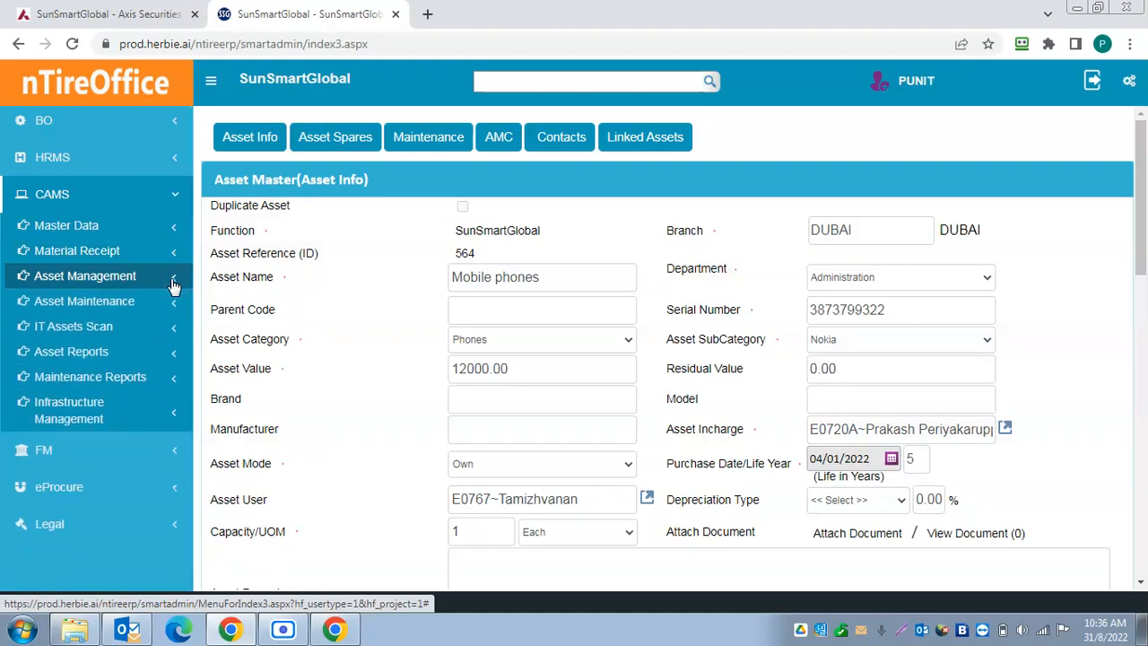
{"action": "left_click", "coordinate": [177, 356]}
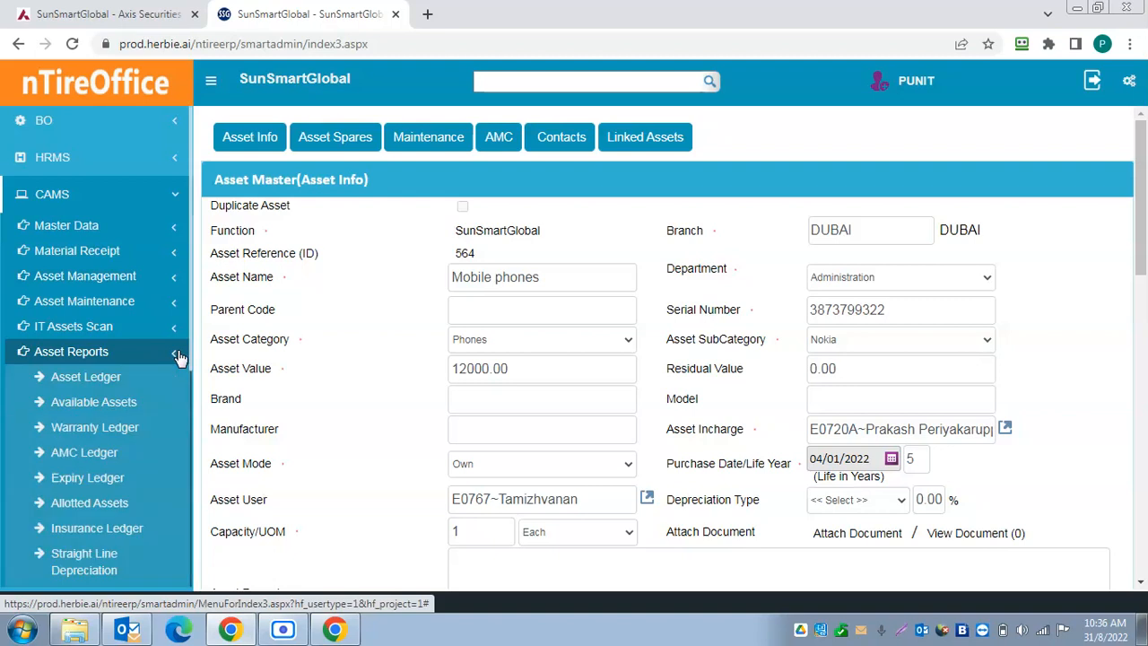
{"action": "scroll", "coordinate": [235, 325], "scroll_direction": "down", "scroll_amount": 2}
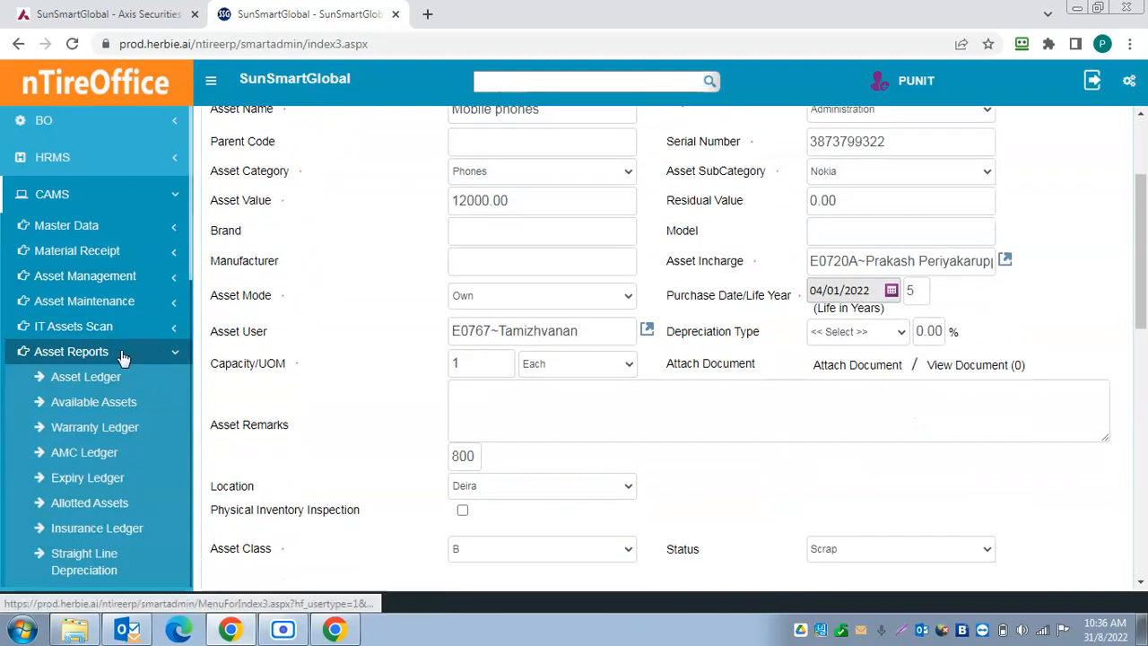
{"action": "scroll", "coordinate": [123, 359], "scroll_direction": "down", "scroll_amount": 3}
{"action": "scroll", "coordinate": [123, 359], "scroll_direction": "up", "scroll_amount": 3}
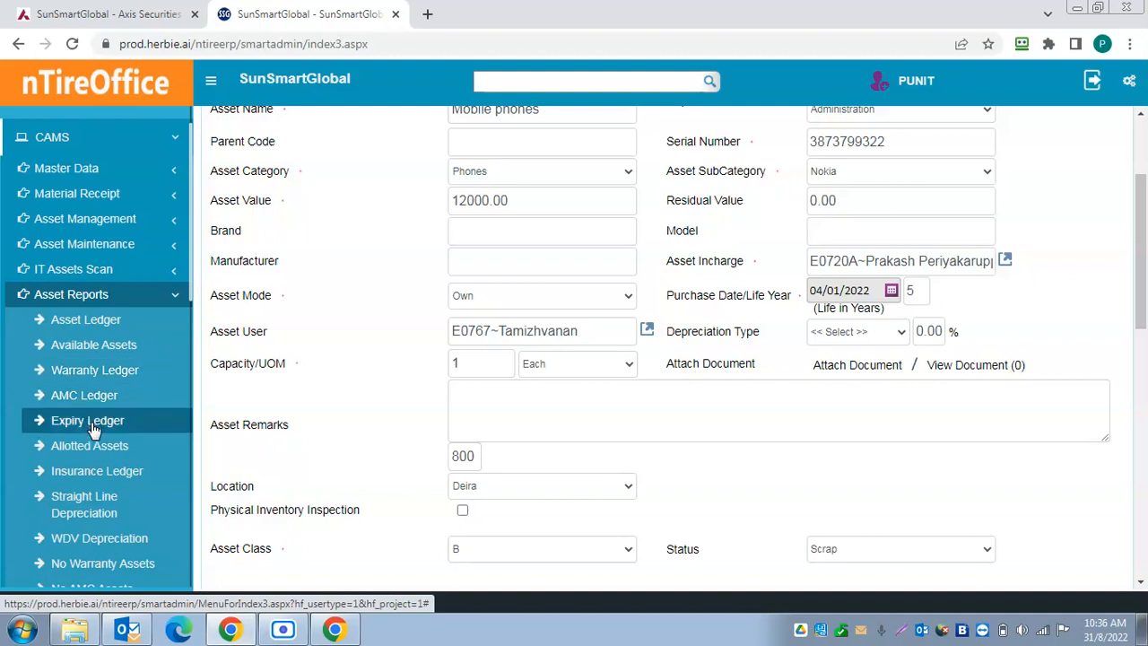
{"action": "left_click", "coordinate": [90, 321]}
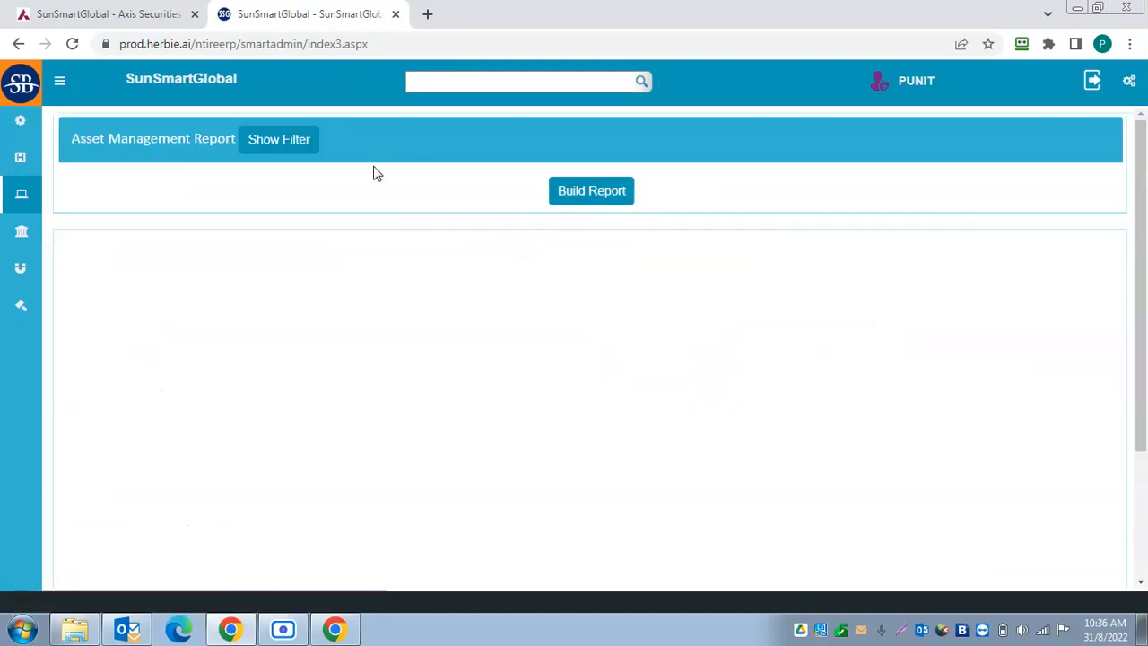
Show the report filters, build the Asset Management Report for the SunSmartGlobal function, and look through its rows.
{"action": "left_click", "coordinate": [279, 140]}
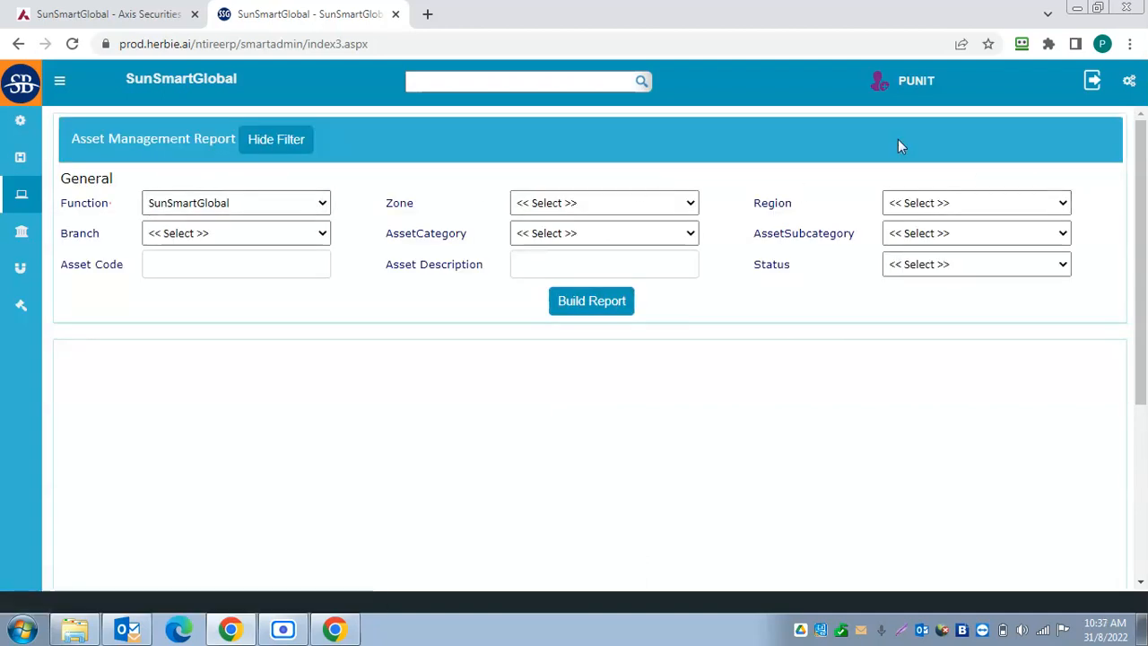
{"action": "left_click", "coordinate": [600, 301]}
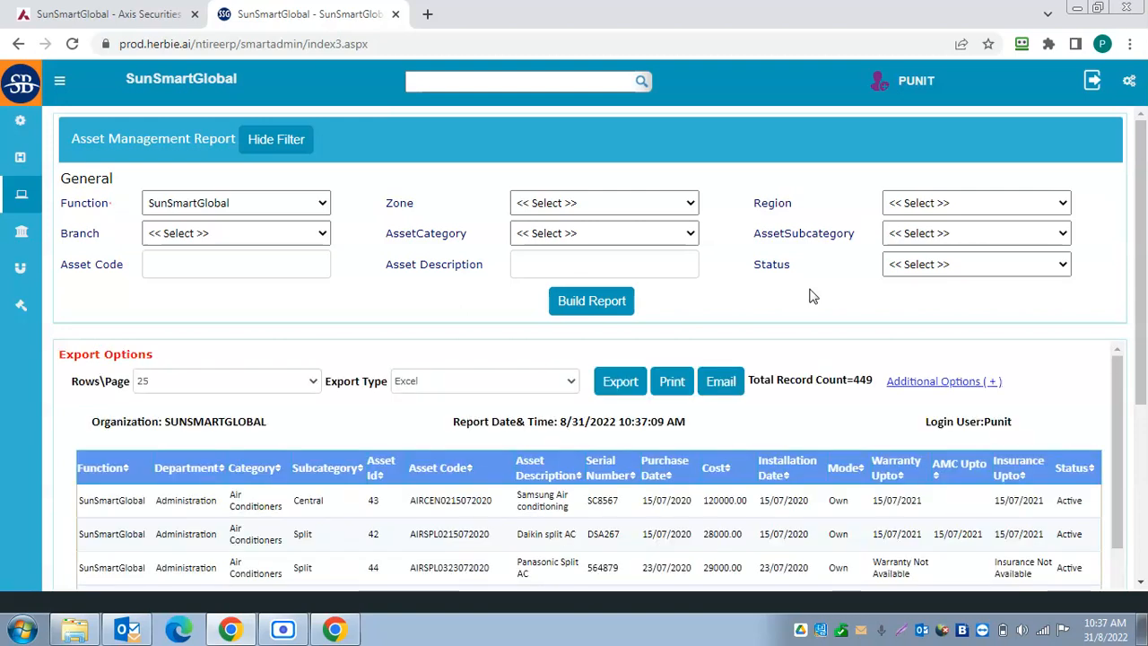
{"action": "scroll", "coordinate": [409, 384], "scroll_direction": "down", "scroll_amount": 2}
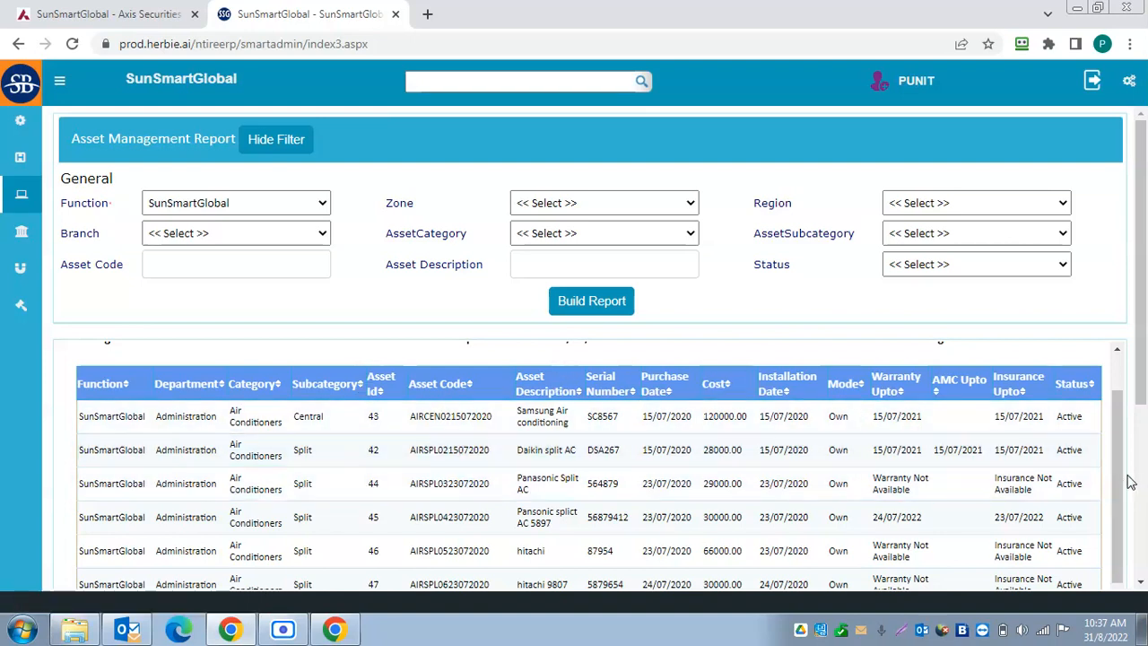
{"action": "left_click_drag", "start_coordinate": [1120, 475], "coordinate": [1111, 425]}
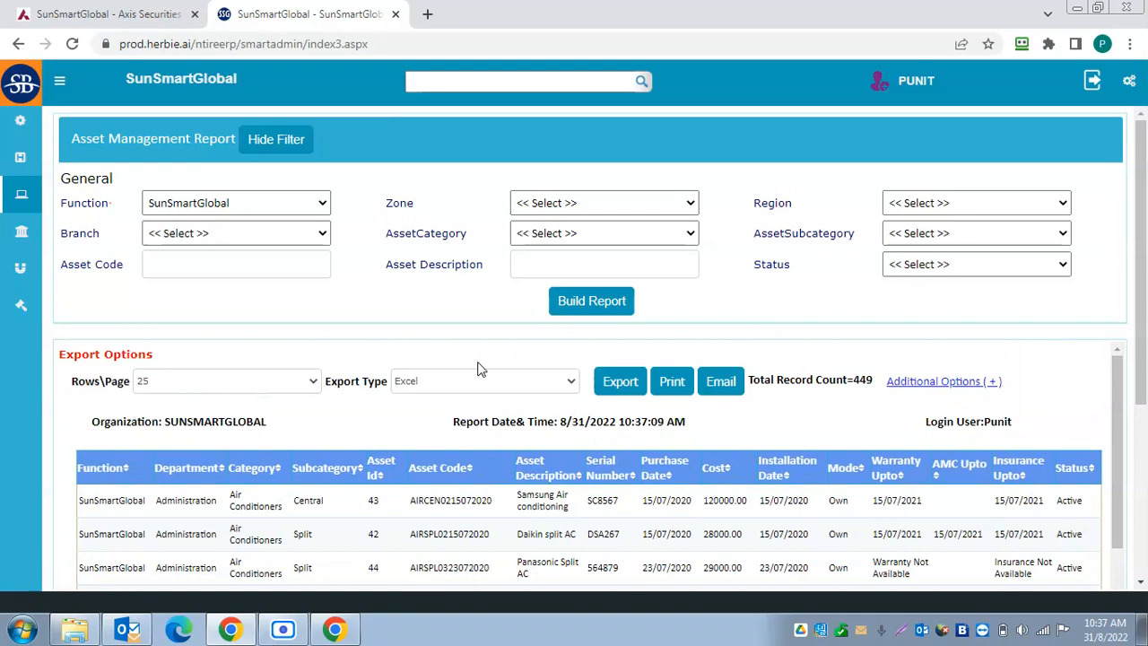
Review the report's export types, then expand the additional options and examine the column and Group By choices.
{"action": "left_click", "coordinate": [559, 384]}
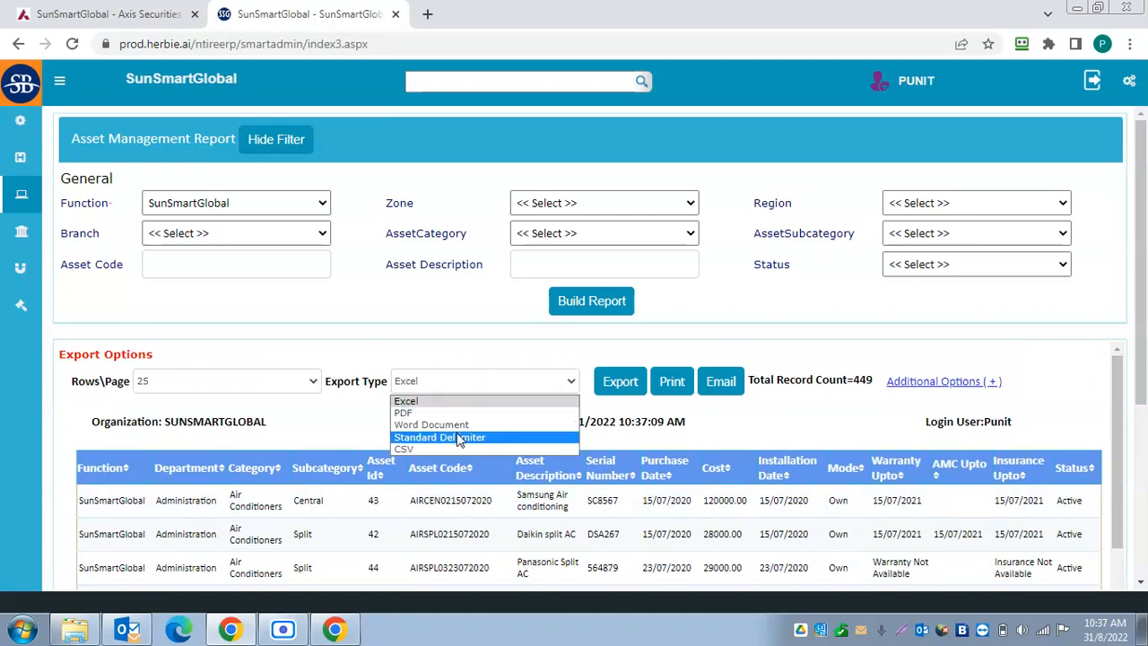
{"action": "left_click", "coordinate": [572, 388]}
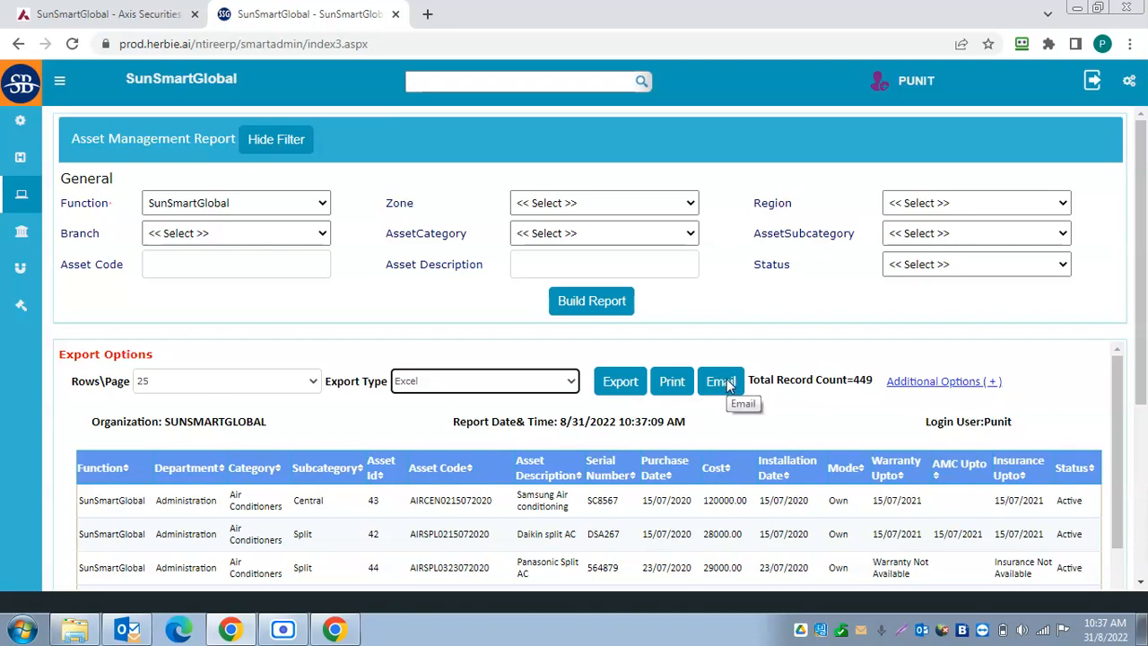
{"action": "left_click", "coordinate": [922, 384]}
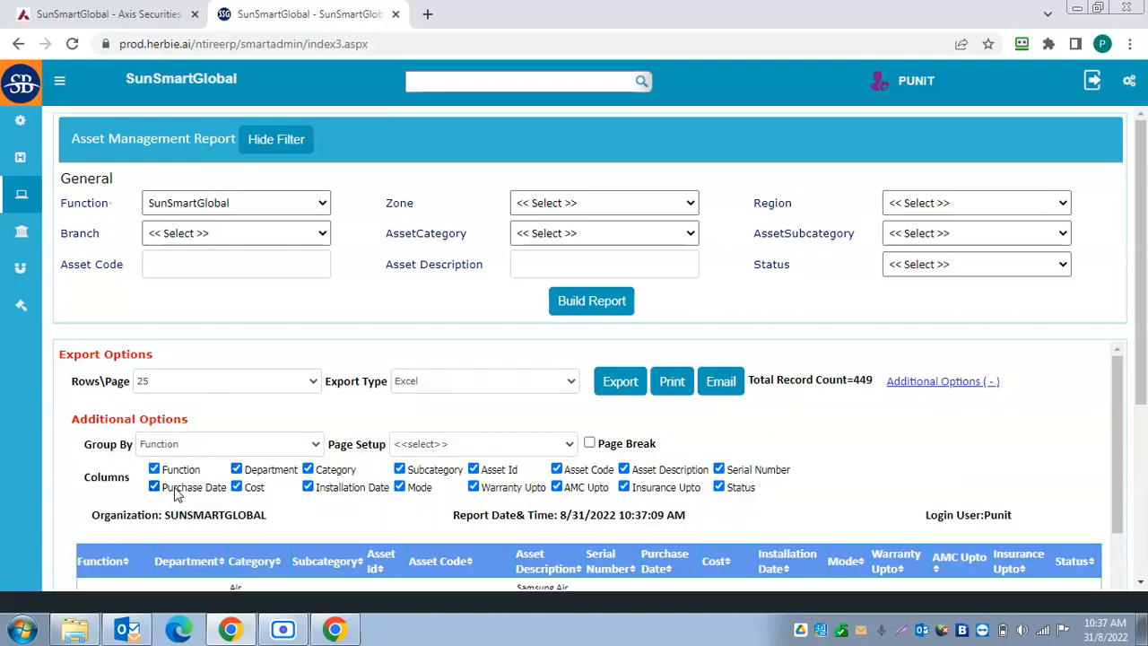
{"action": "scroll", "coordinate": [947, 391], "scroll_direction": "down", "scroll_amount": 1}
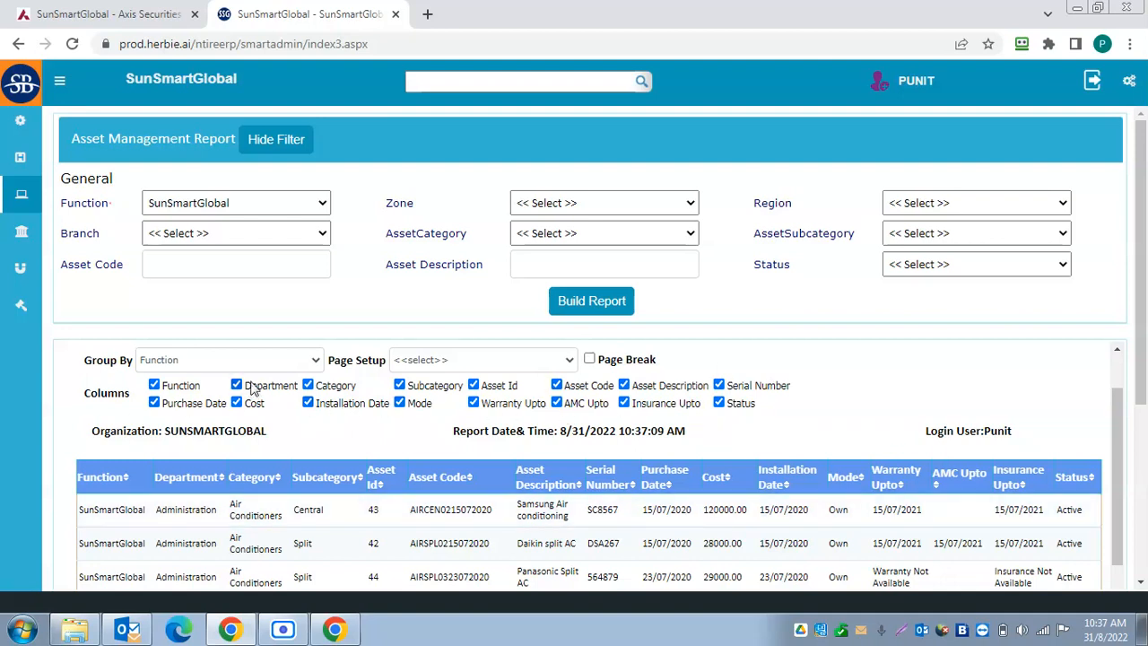
{"action": "left_click", "coordinate": [317, 362]}
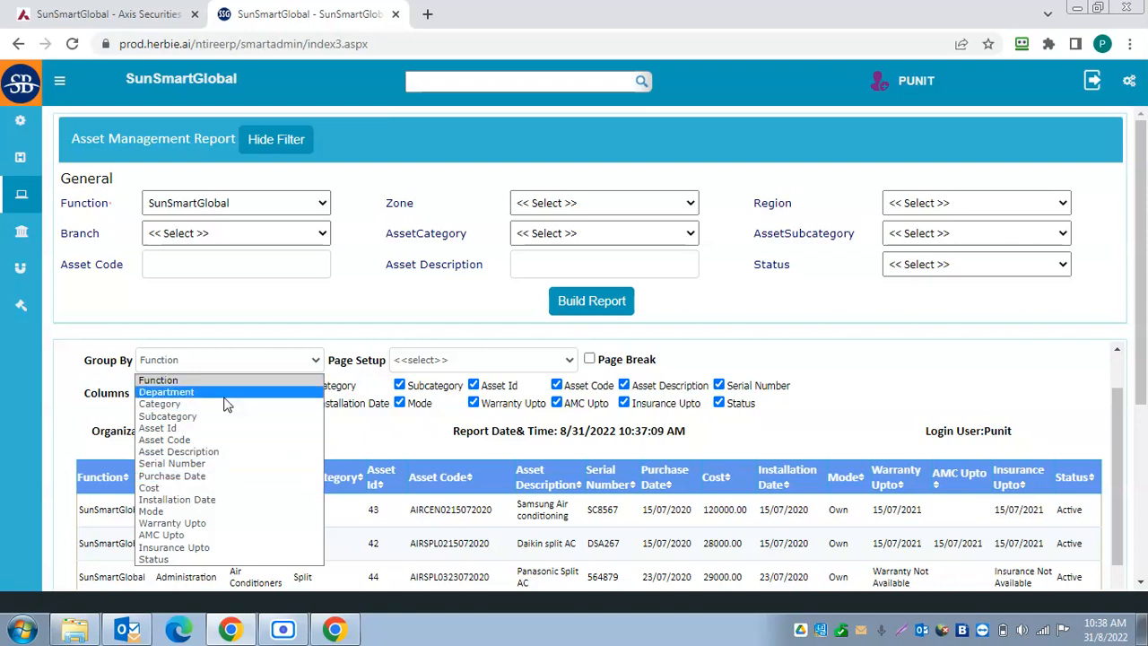
{"action": "left_click", "coordinate": [898, 418]}
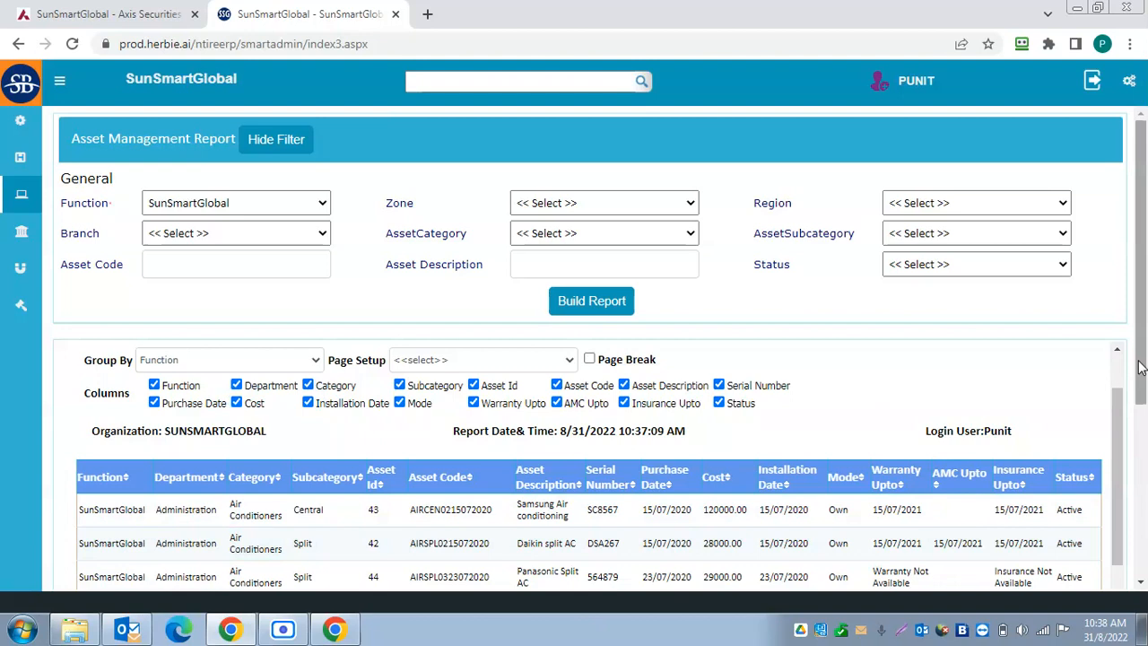
Look through the full list of reports available under Asset Reports in CAMS.
{"action": "left_click", "coordinate": [25, 205]}
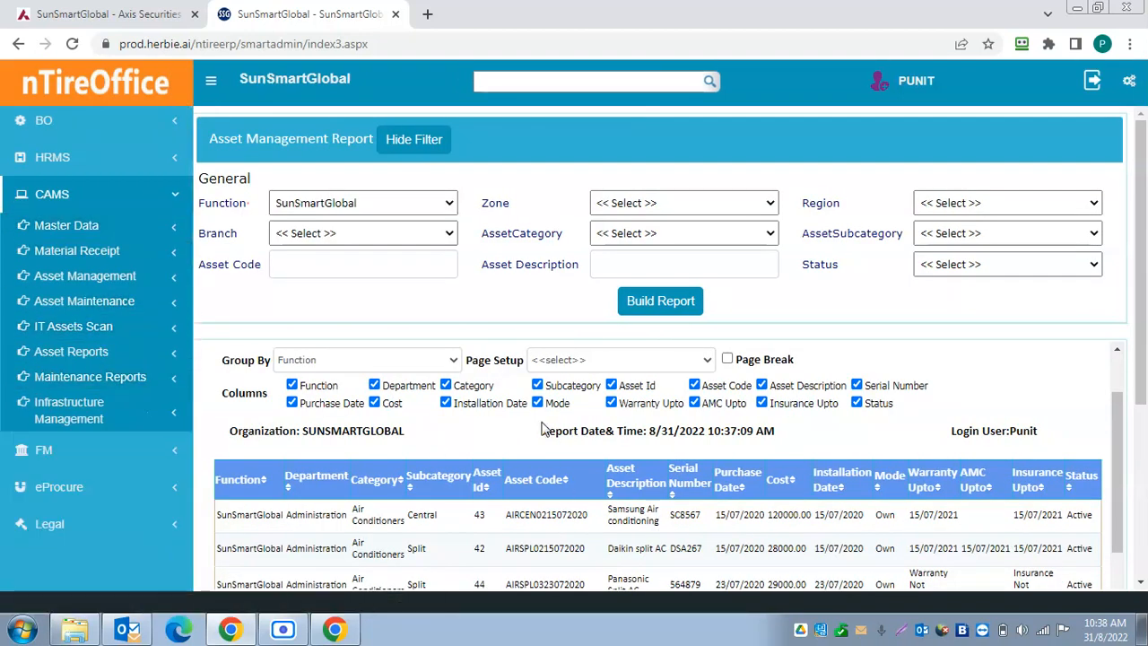
{"action": "left_click", "coordinate": [177, 356]}
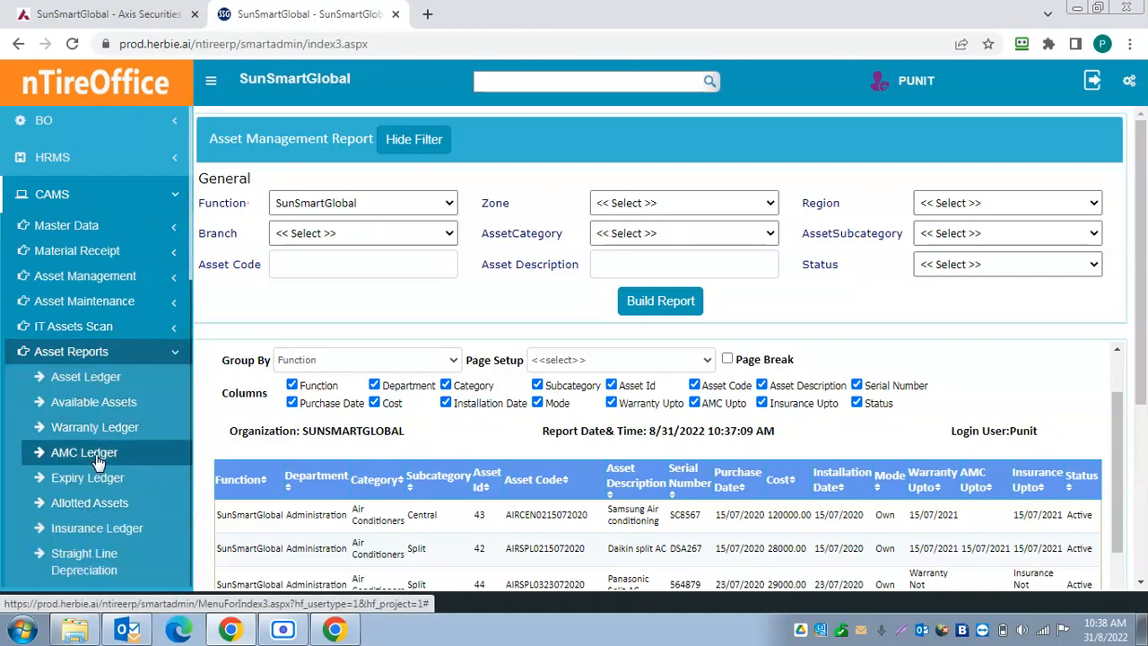
{"action": "scroll", "coordinate": [99, 459], "scroll_direction": "down", "scroll_amount": 3}
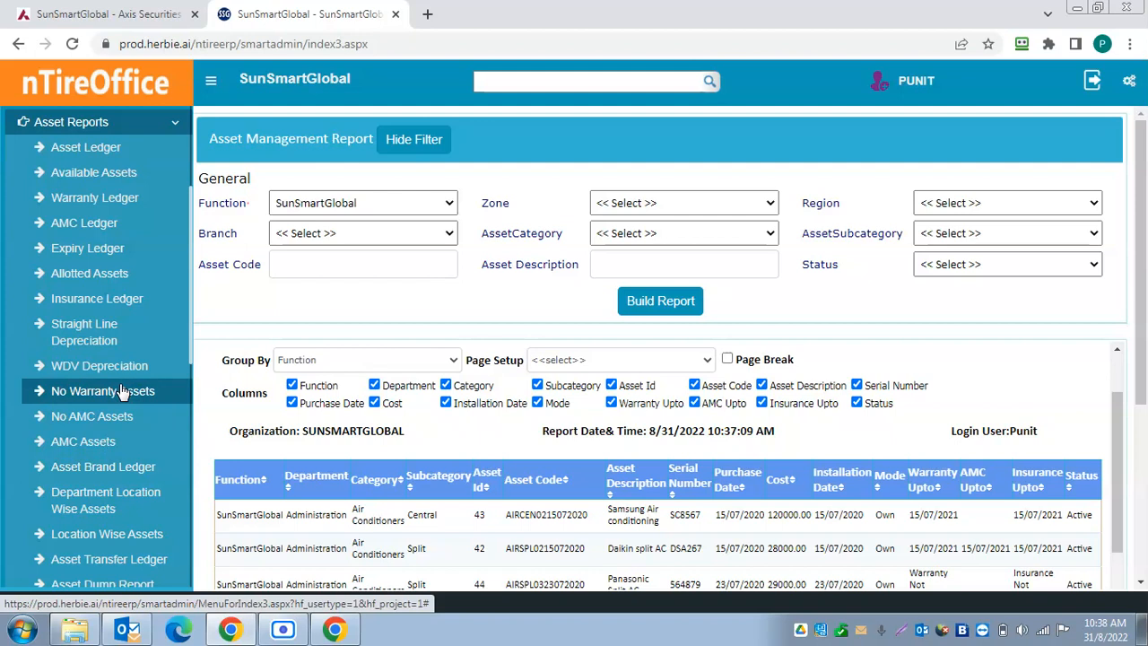
{"action": "scroll", "coordinate": [122, 392], "scroll_direction": "down", "scroll_amount": 4}
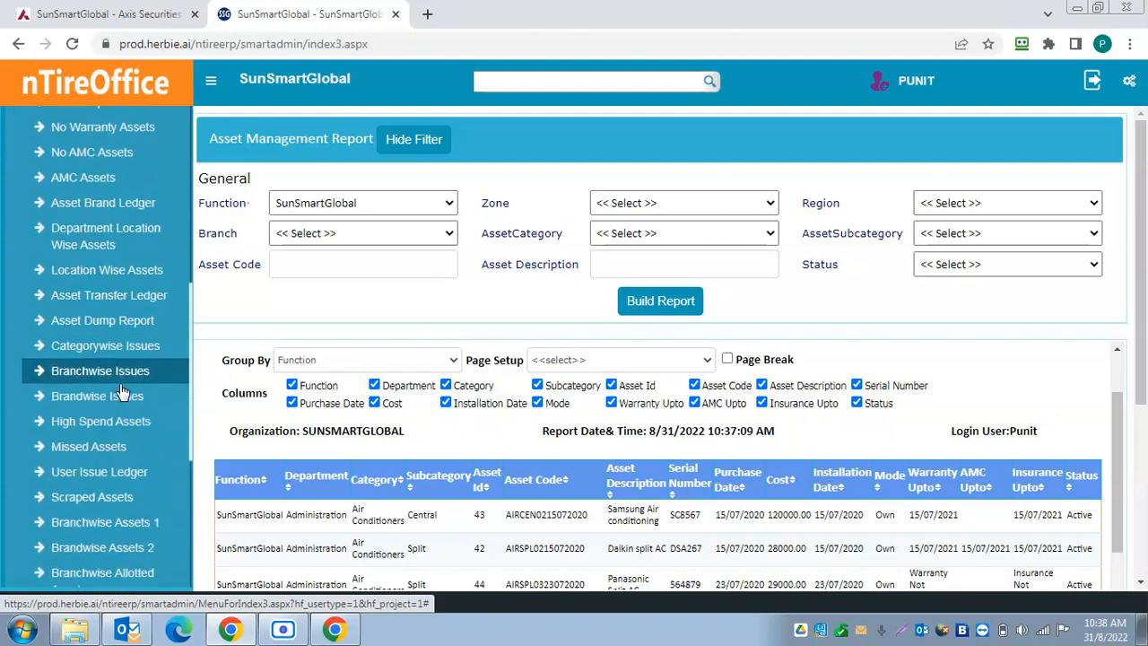
{"action": "scroll", "coordinate": [112, 453], "scroll_direction": "down", "scroll_amount": 2}
{"action": "scroll", "coordinate": [112, 453], "scroll_direction": "down", "scroll_amount": 2}
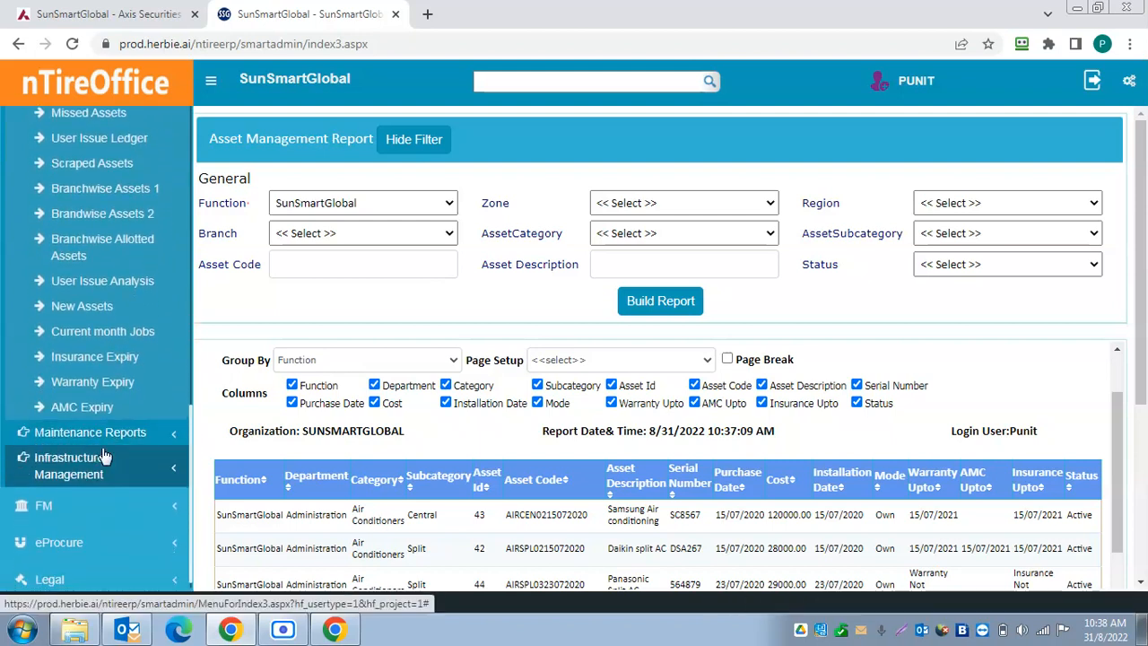
Open the Planned Maintenance report under Maintenance Reports.
{"action": "left_click", "coordinate": [166, 424]}
{"action": "scroll", "coordinate": [126, 395], "scroll_direction": "up", "scroll_amount": 5}
{"action": "scroll", "coordinate": [129, 406], "scroll_direction": "up", "scroll_amount": 13}
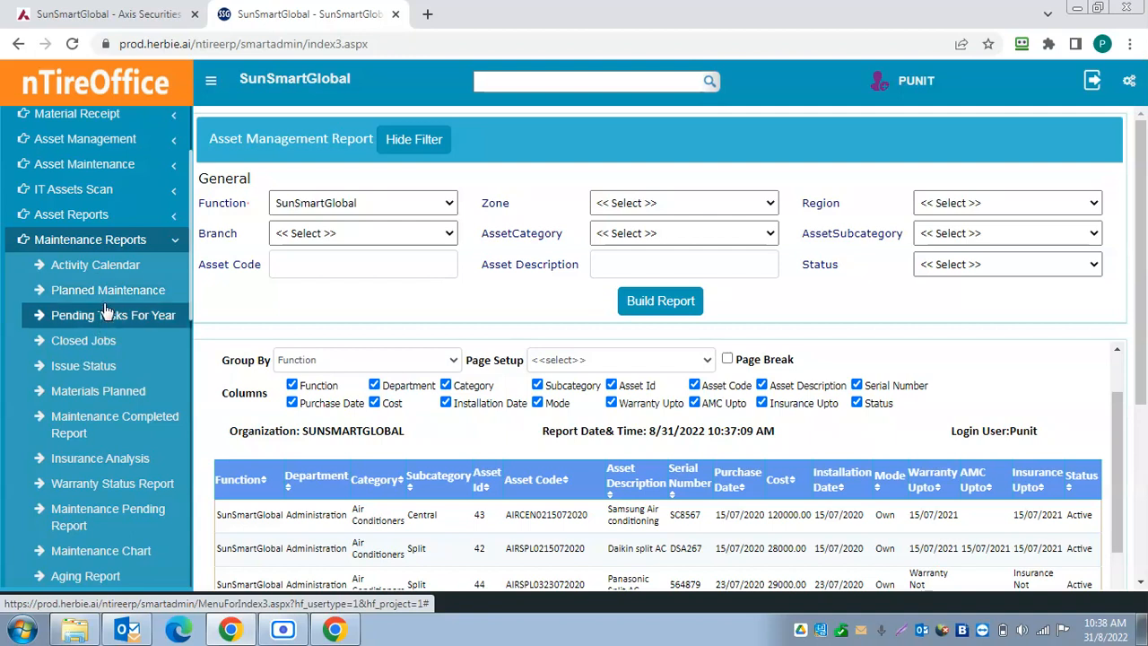
{"action": "left_click", "coordinate": [116, 292]}
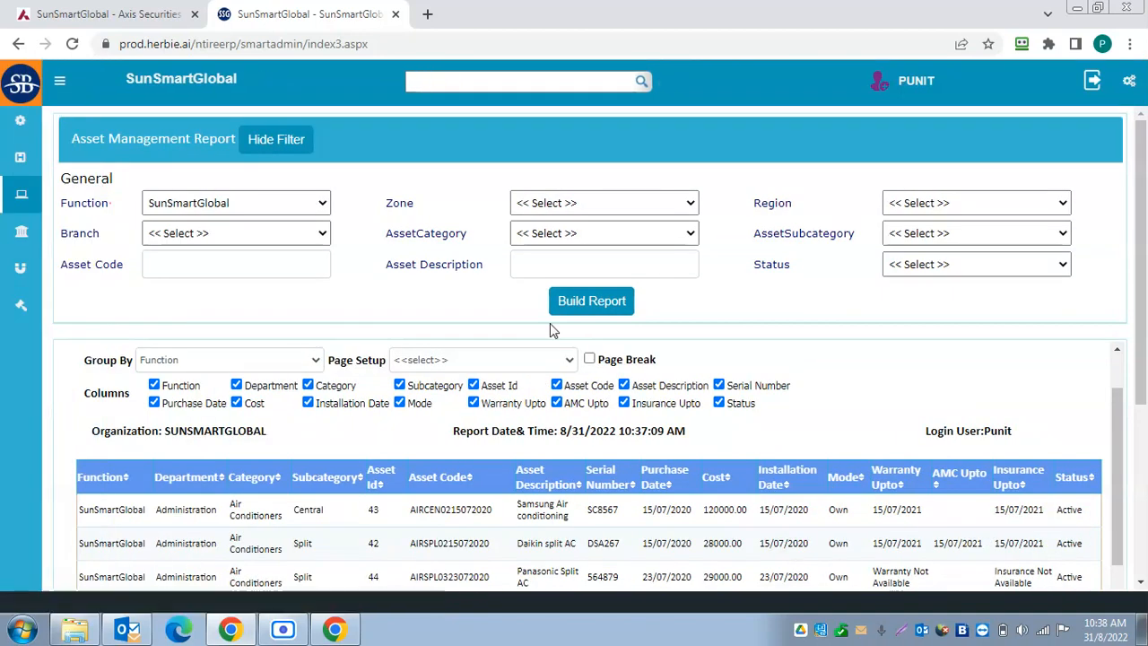
Search the Asset Schedule Generation Report for the DUBAI branch with the Monthly schedule type.
{"action": "left_click", "coordinate": [1112, 267]}
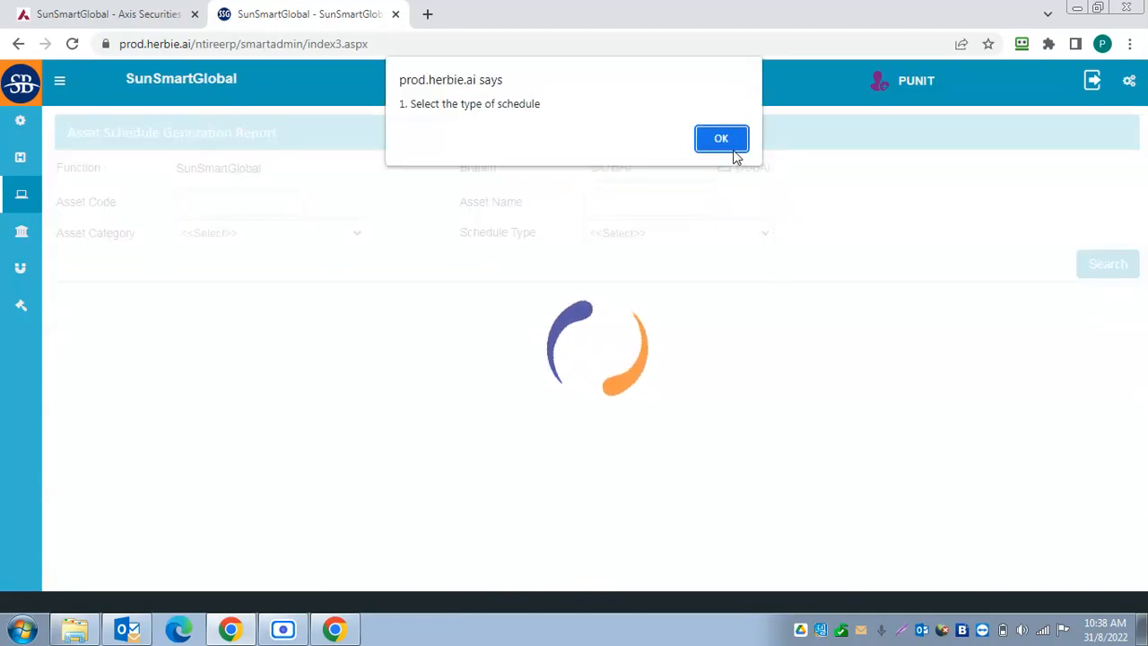
{"action": "left_click", "coordinate": [720, 137]}
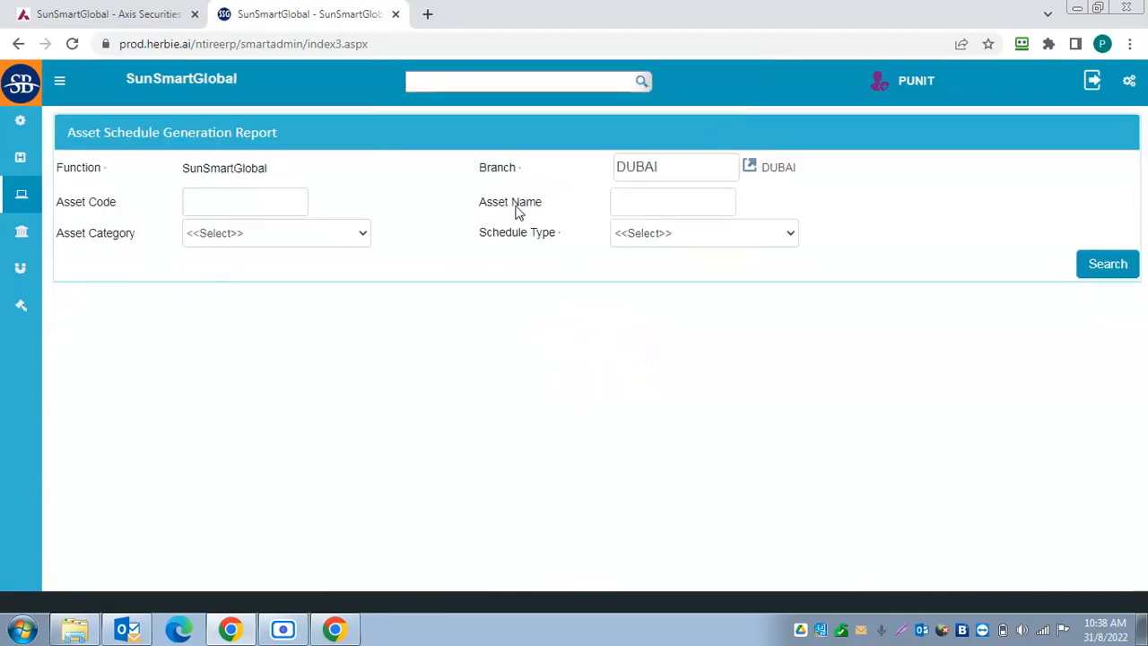
{"action": "left_click", "coordinate": [733, 232]}
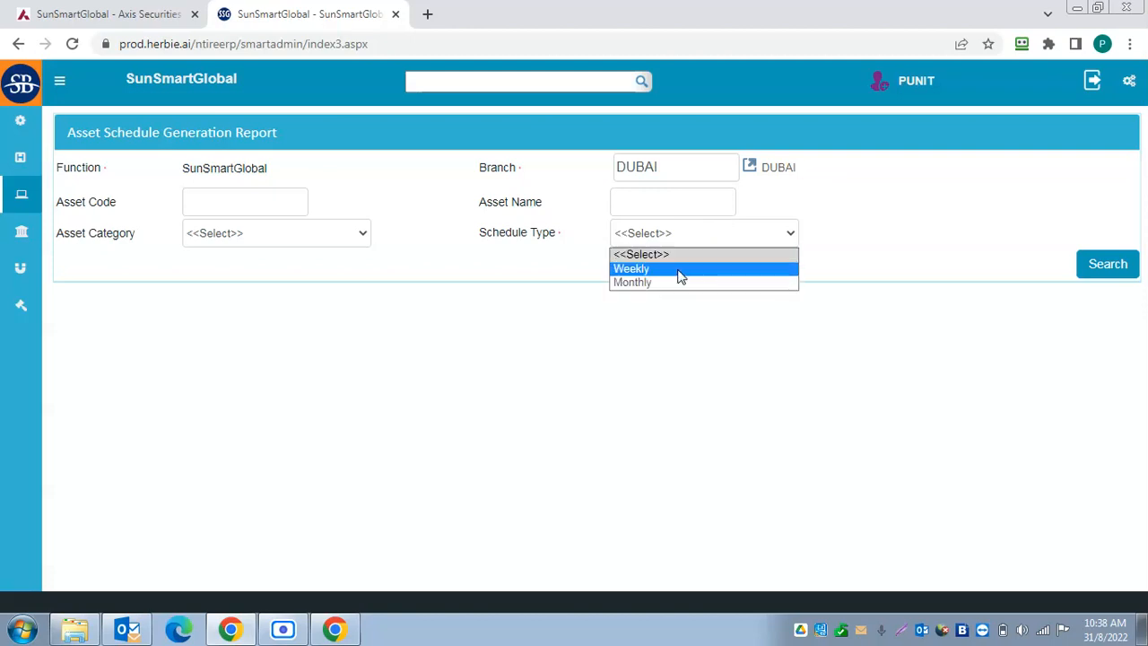
{"action": "left_click", "coordinate": [670, 282]}
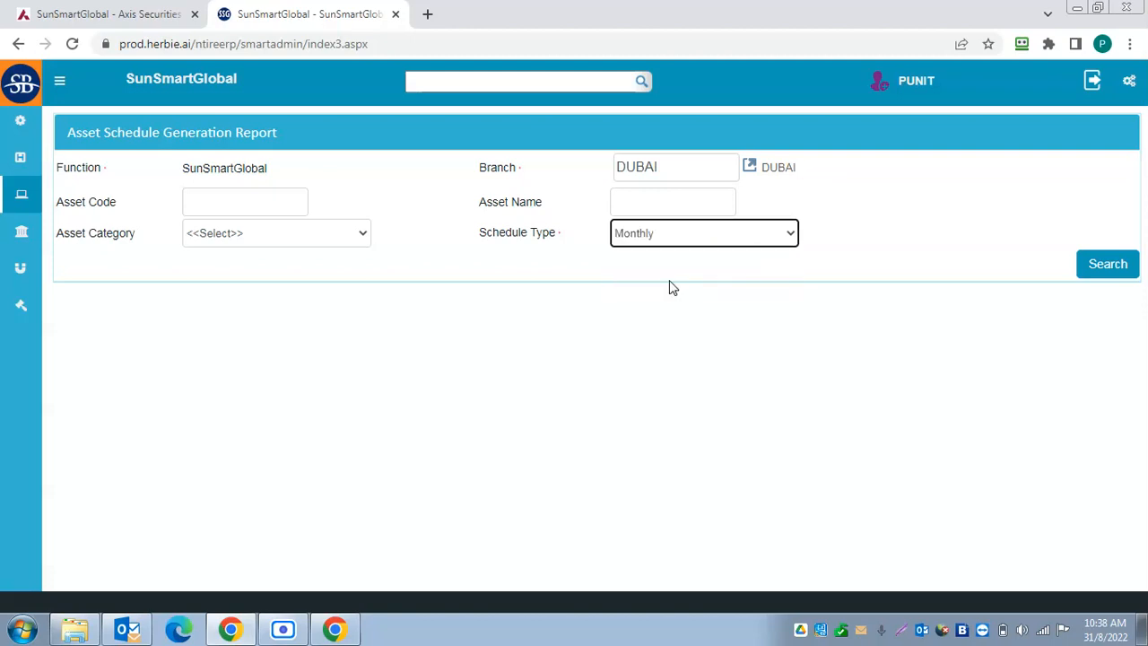
{"action": "left_click", "coordinate": [1092, 264]}
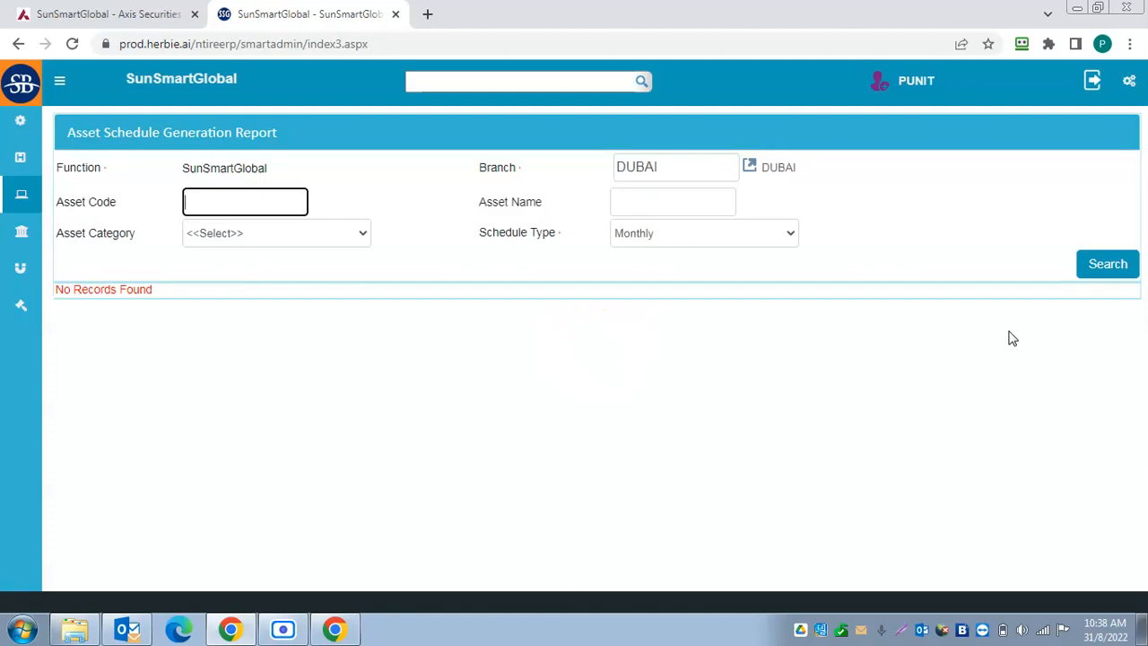
Change the schedule type to Weekly and run the asset schedule search again.
{"action": "left_click", "coordinate": [758, 240]}
{"action": "left_click", "coordinate": [718, 269]}
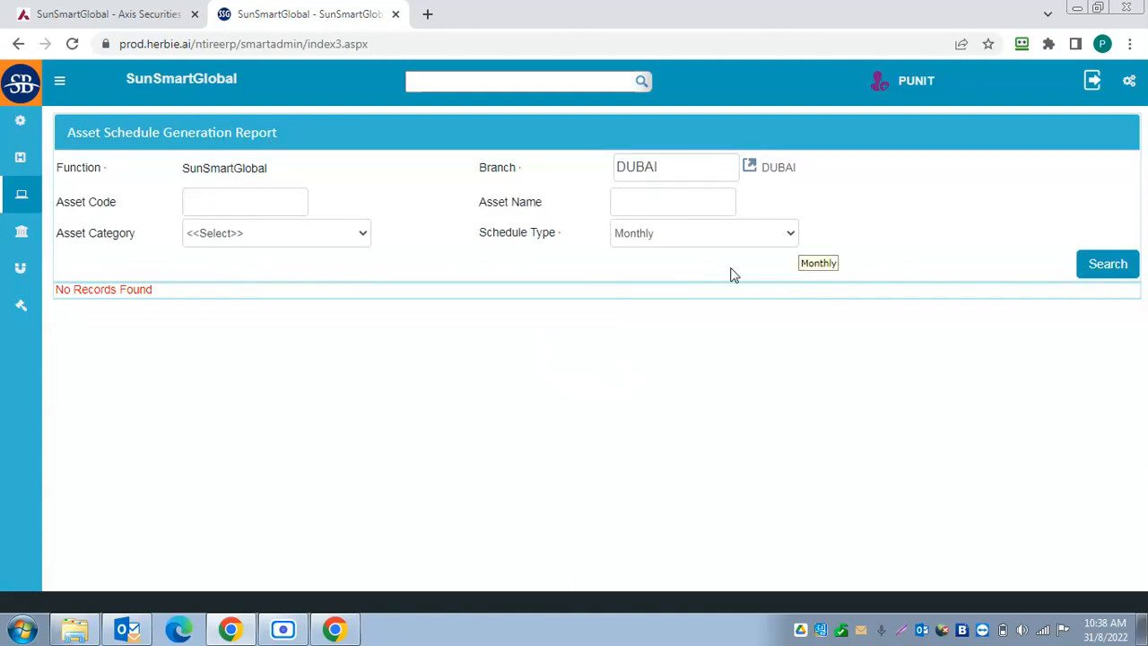
{"action": "left_click", "coordinate": [1104, 270]}
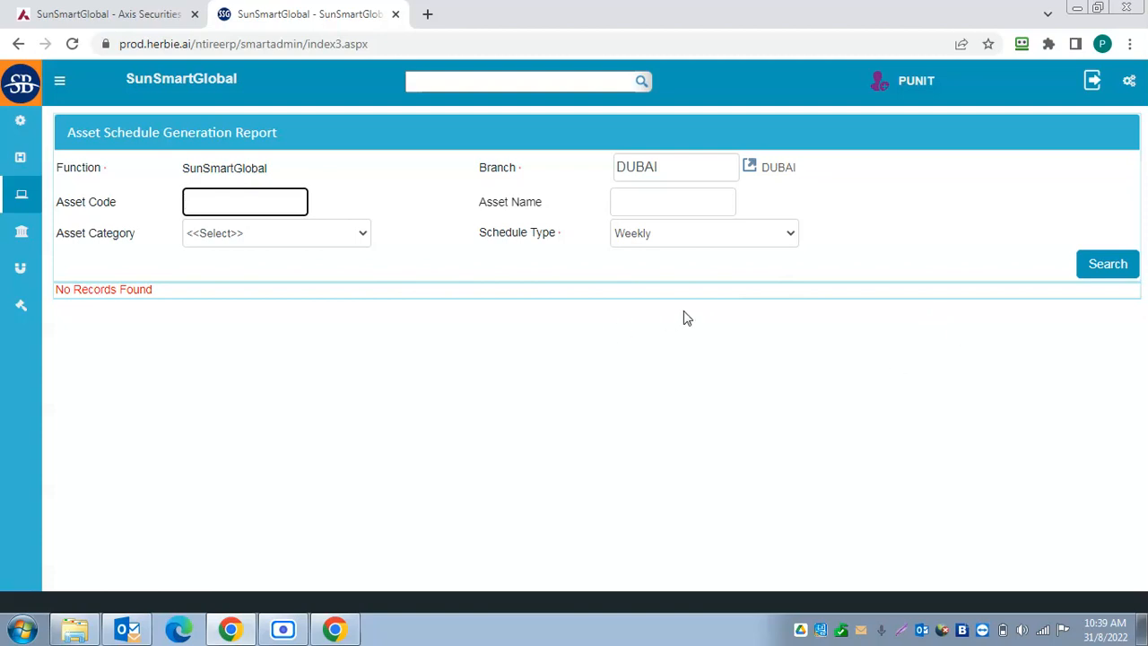
Look through the available Maintenance Reports in CAMS and open the Activity Calendar.
{"action": "left_click", "coordinate": [21, 193]}
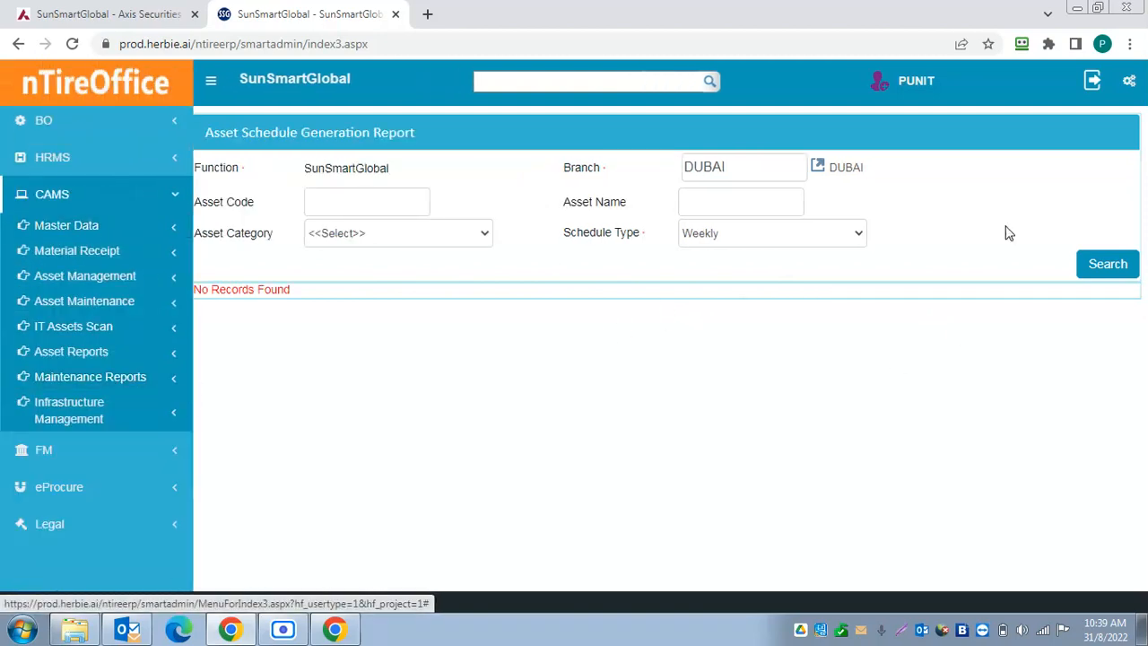
{"action": "left_click", "coordinate": [179, 385]}
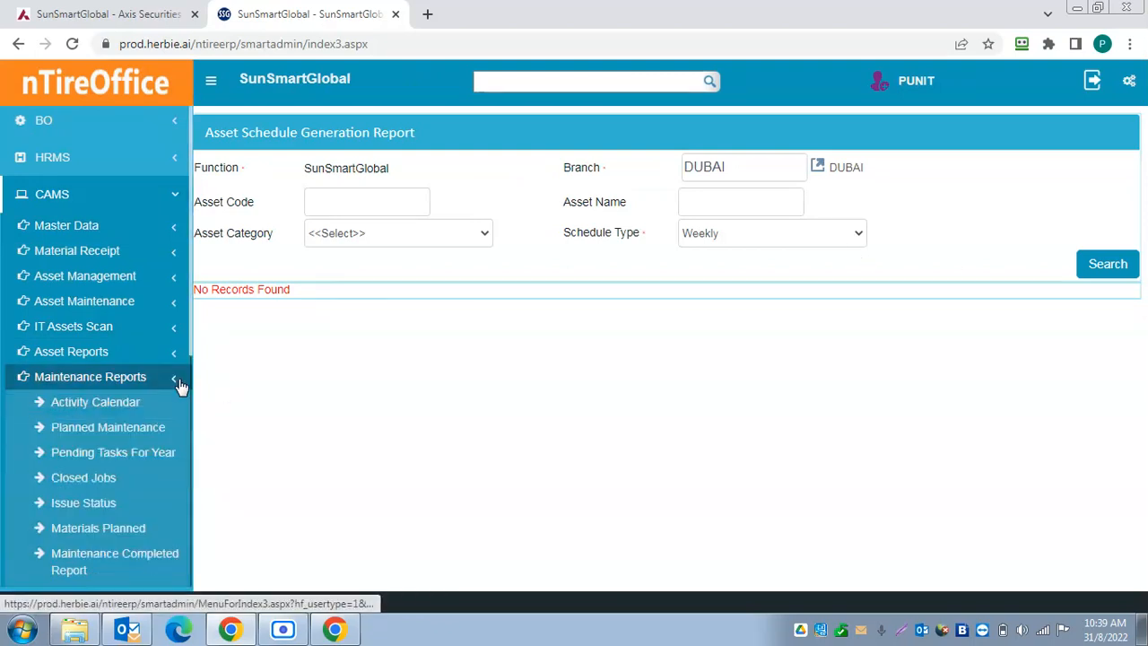
{"action": "scroll", "coordinate": [128, 496], "scroll_direction": "down", "scroll_amount": 3}
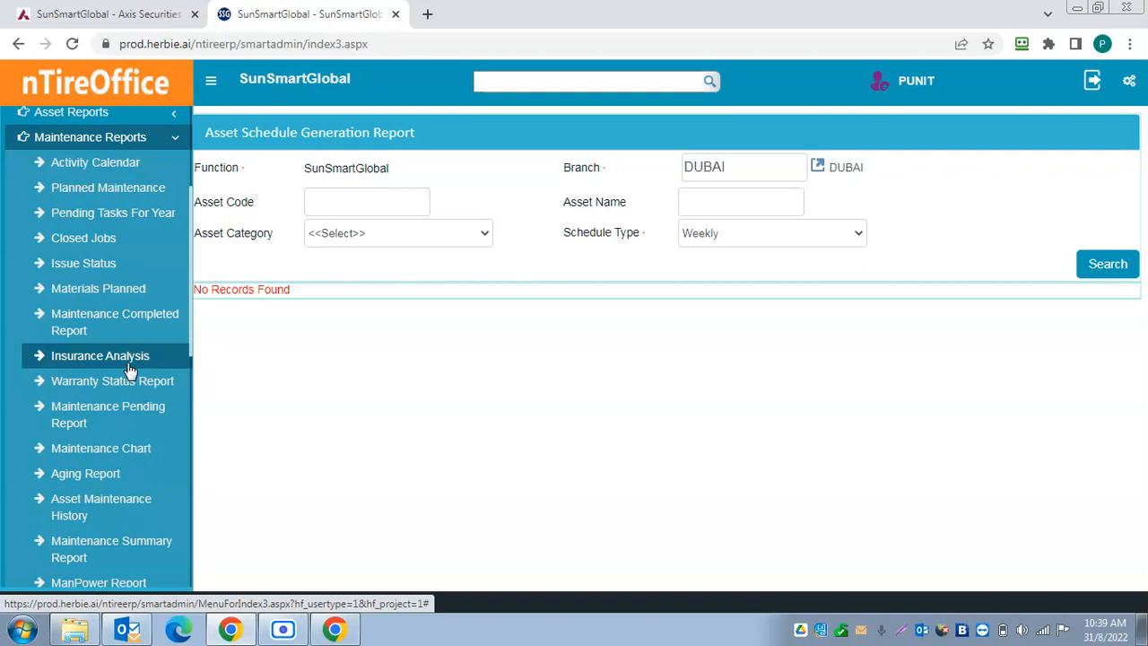
{"action": "scroll", "coordinate": [128, 370], "scroll_direction": "up", "scroll_amount": 3}
{"action": "left_click", "coordinate": [100, 402]}
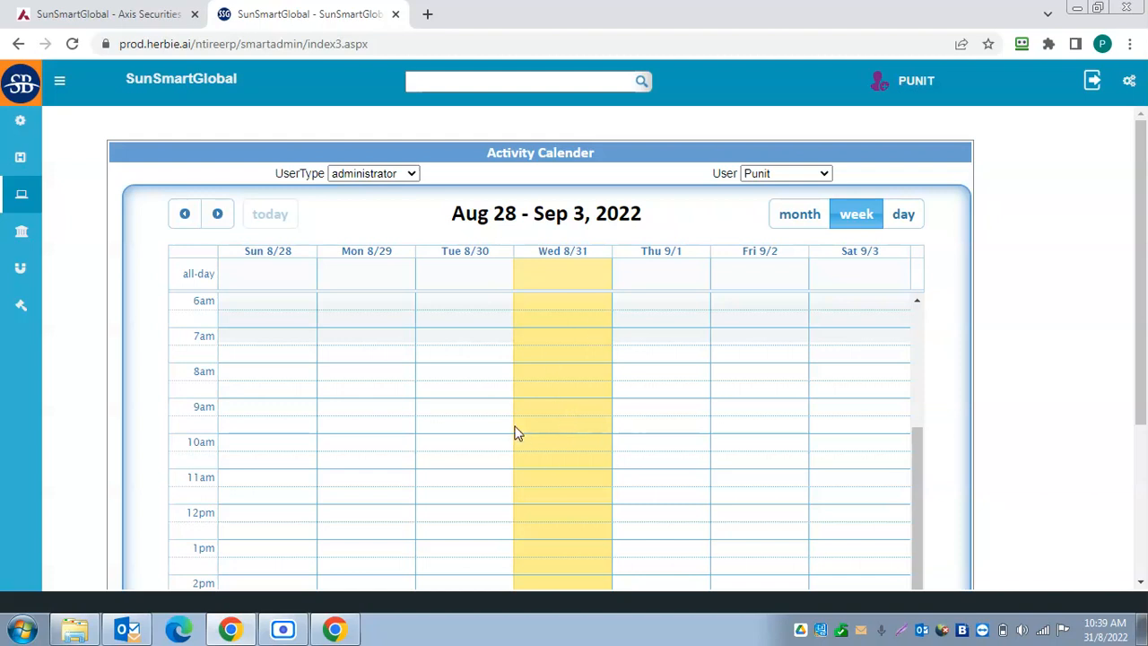
Look through the hourly slots of the Activity Calendar's current week from morning to night.
{"action": "left_click_drag", "start_coordinate": [917, 495], "coordinate": [942, 548]}
{"action": "left_click_drag", "start_coordinate": [1145, 287], "coordinate": [1145, 482]}
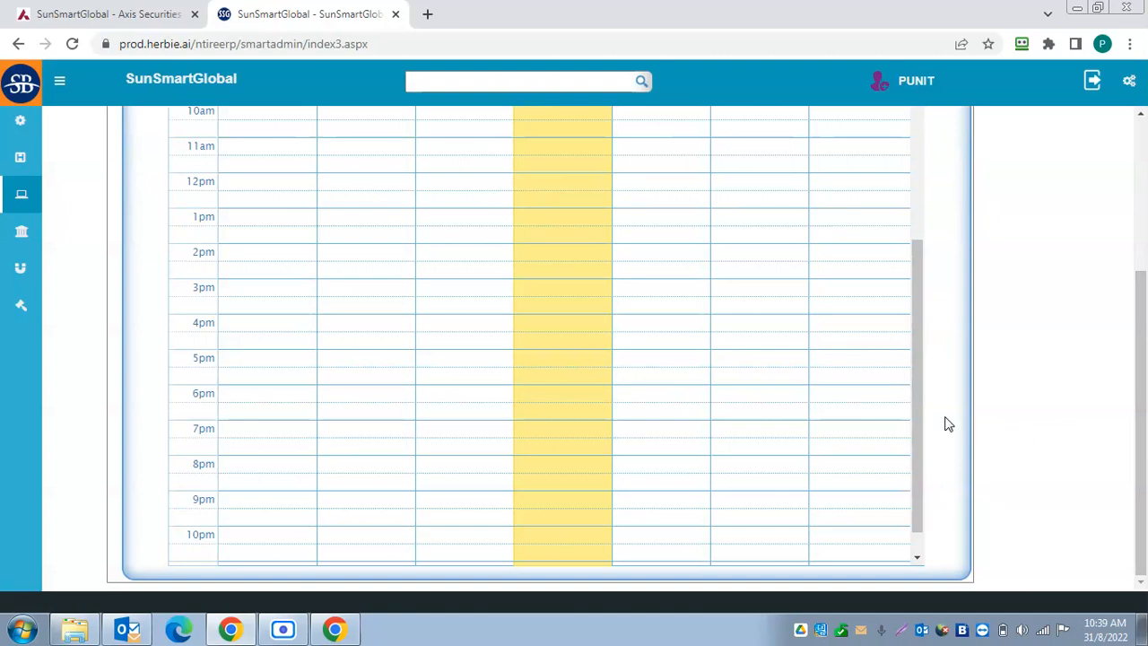
{"action": "left_click_drag", "start_coordinate": [916, 430], "coordinate": [1013, 308]}
{"action": "scroll", "coordinate": [884, 225], "scroll_direction": "up", "scroll_amount": 5}
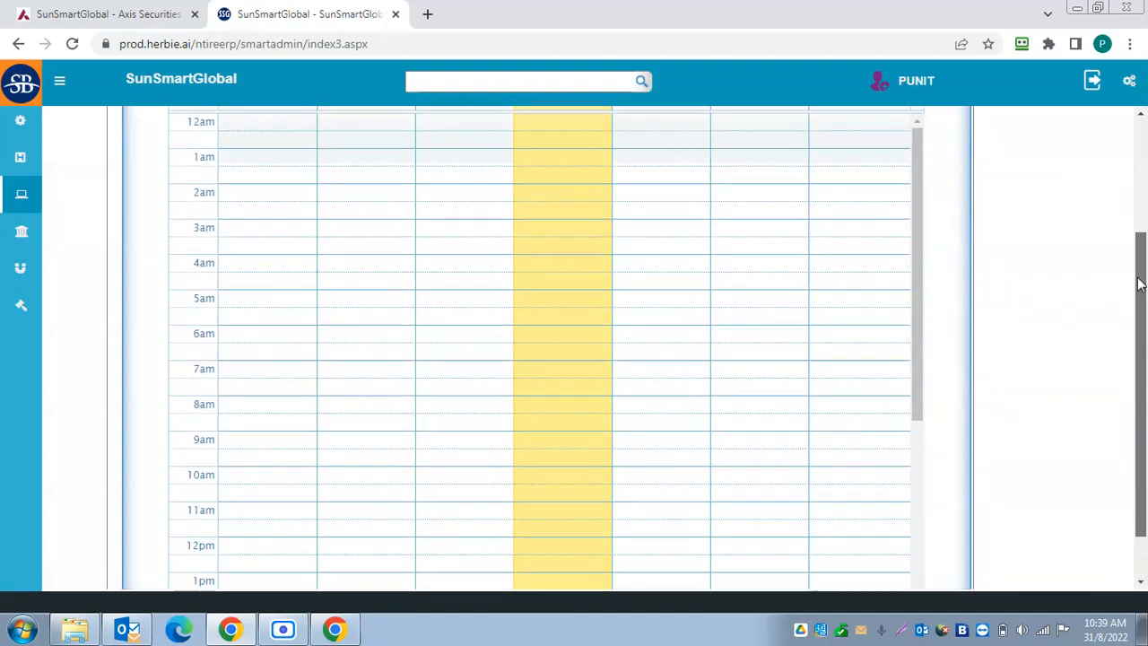
Switch the Activity Calendar to the month view and examine the activities on August 15, 2022.
{"action": "left_click", "coordinate": [806, 218]}
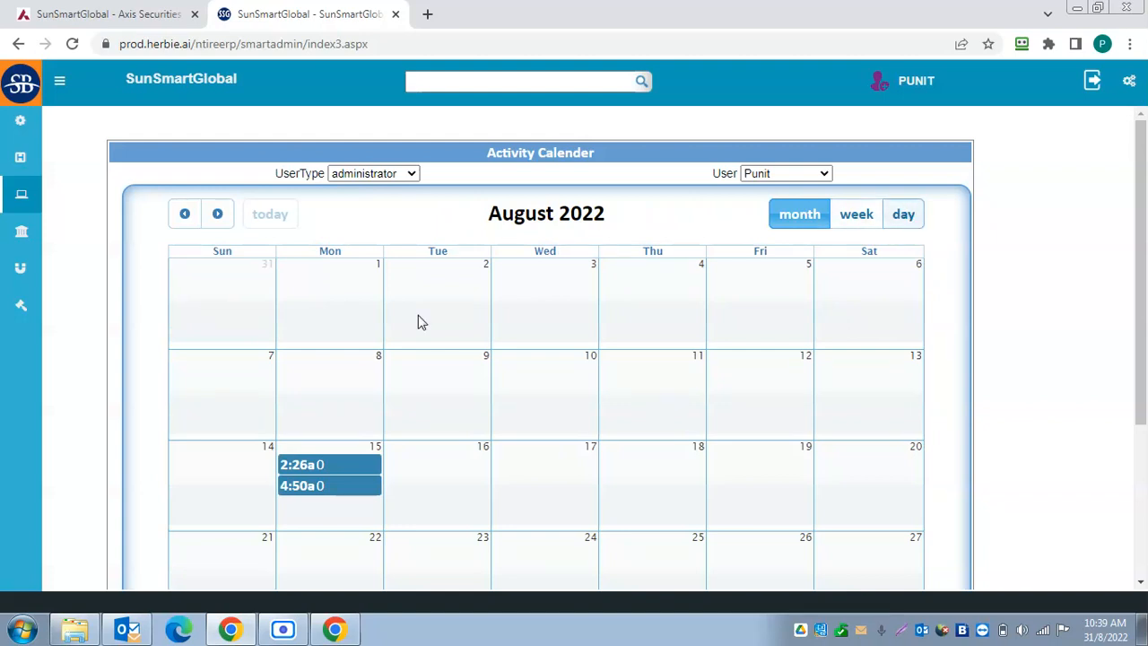
{"action": "mouse_move", "coordinate": [319, 468]}
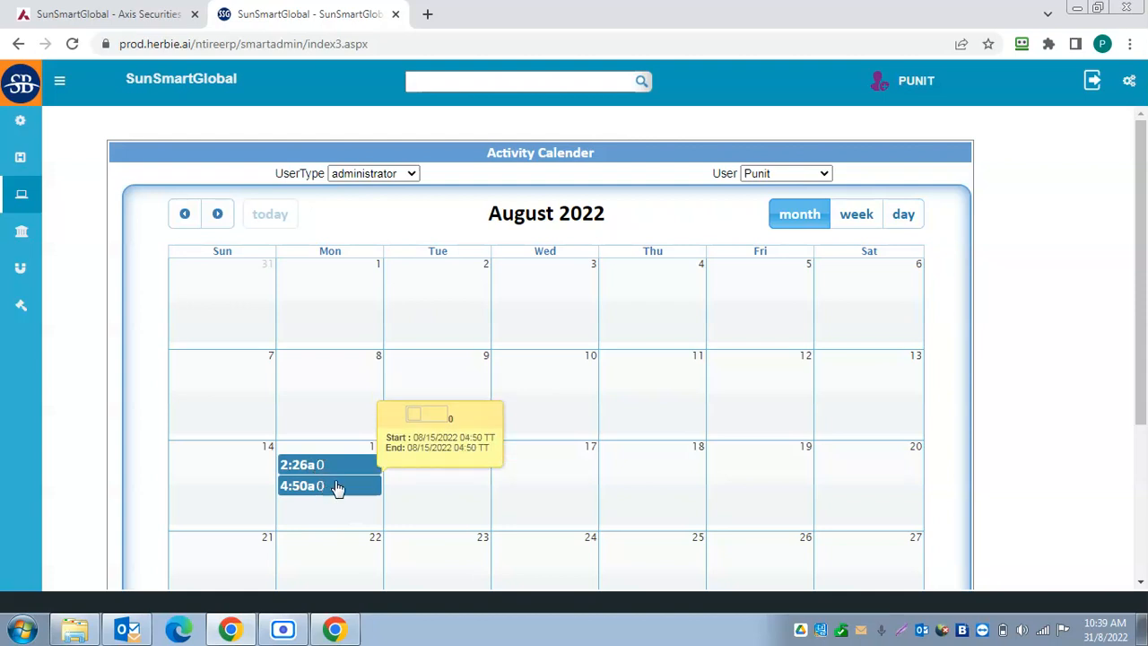
{"action": "scroll", "coordinate": [550, 386], "scroll_direction": "down", "scroll_amount": 3}
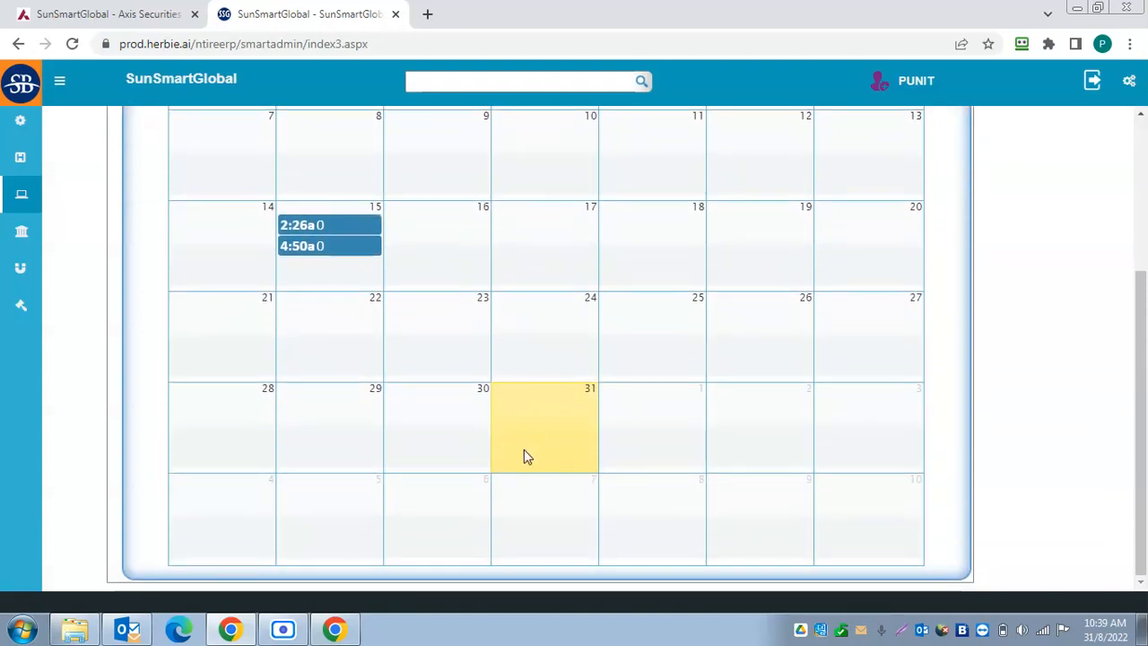
{"action": "scroll", "coordinate": [536, 449], "scroll_direction": "up", "scroll_amount": 3}
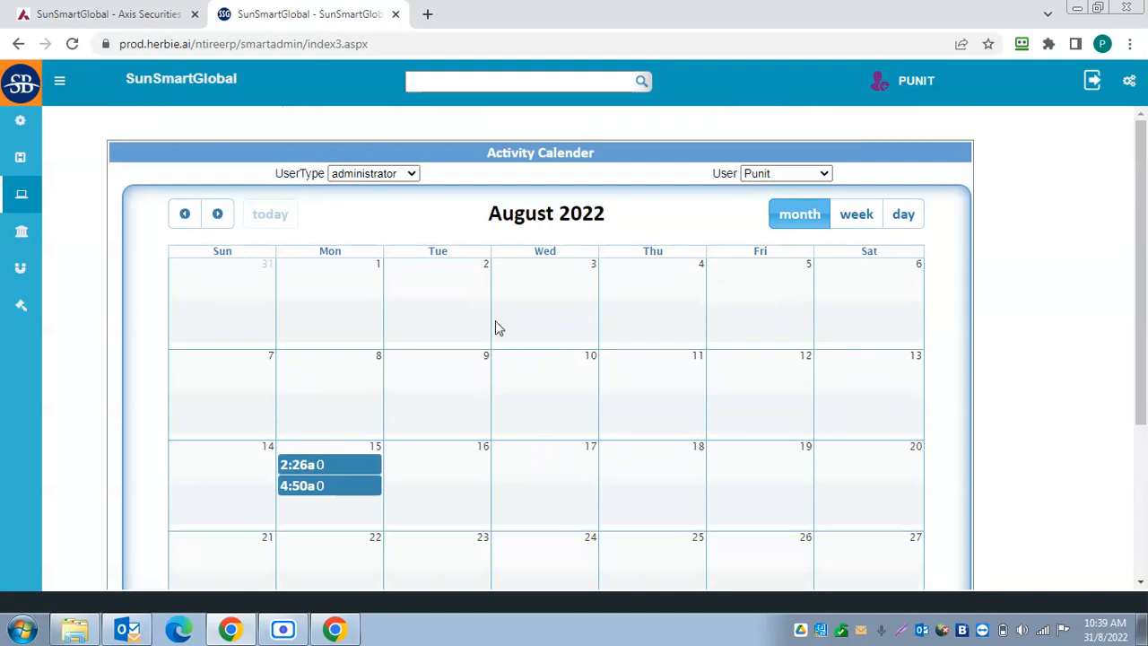
Look through the users available for the Activity Calendar and keep the current user selected.
{"action": "left_click", "coordinate": [799, 176]}
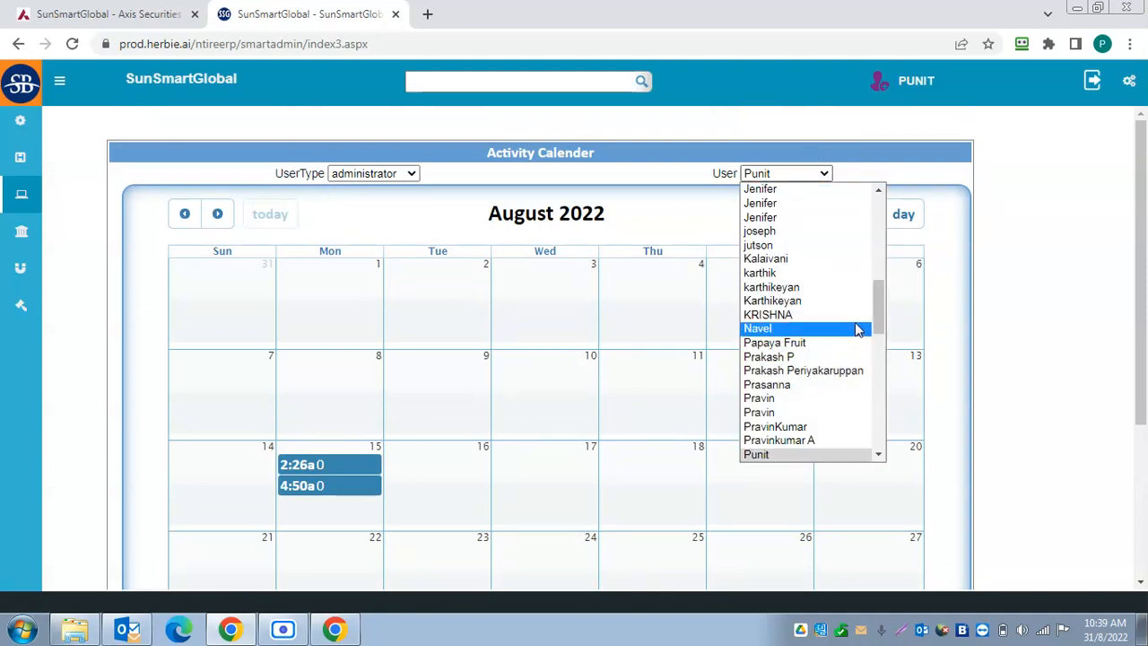
{"action": "left_click_drag", "start_coordinate": [879, 321], "coordinate": [880, 290]}
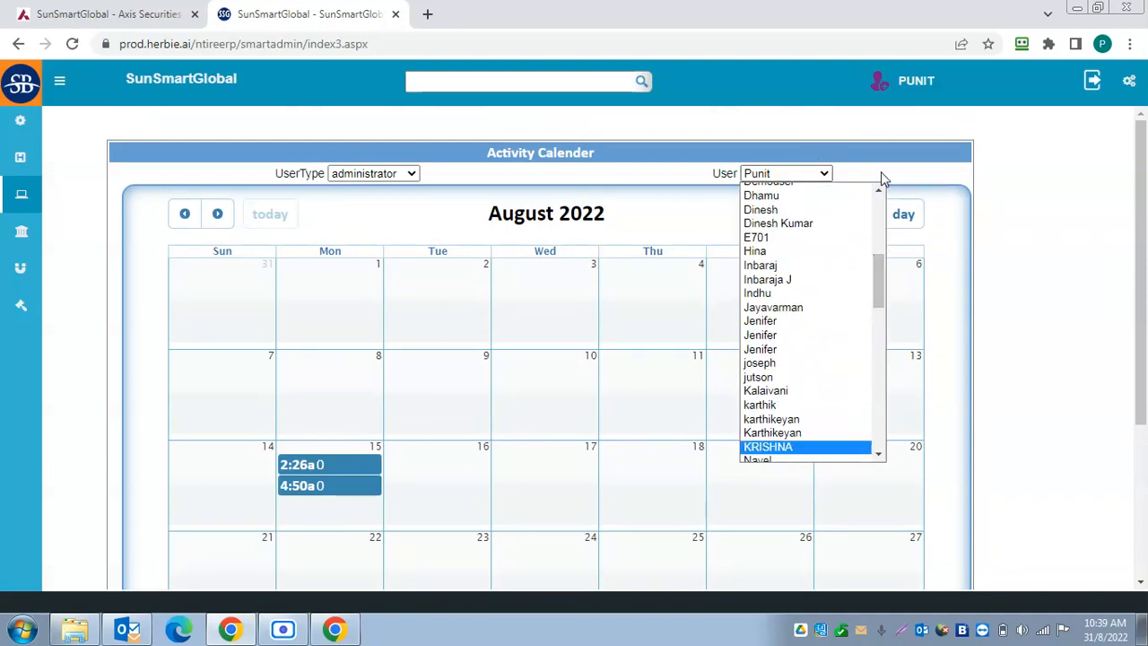
{"action": "left_click", "coordinate": [657, 169]}
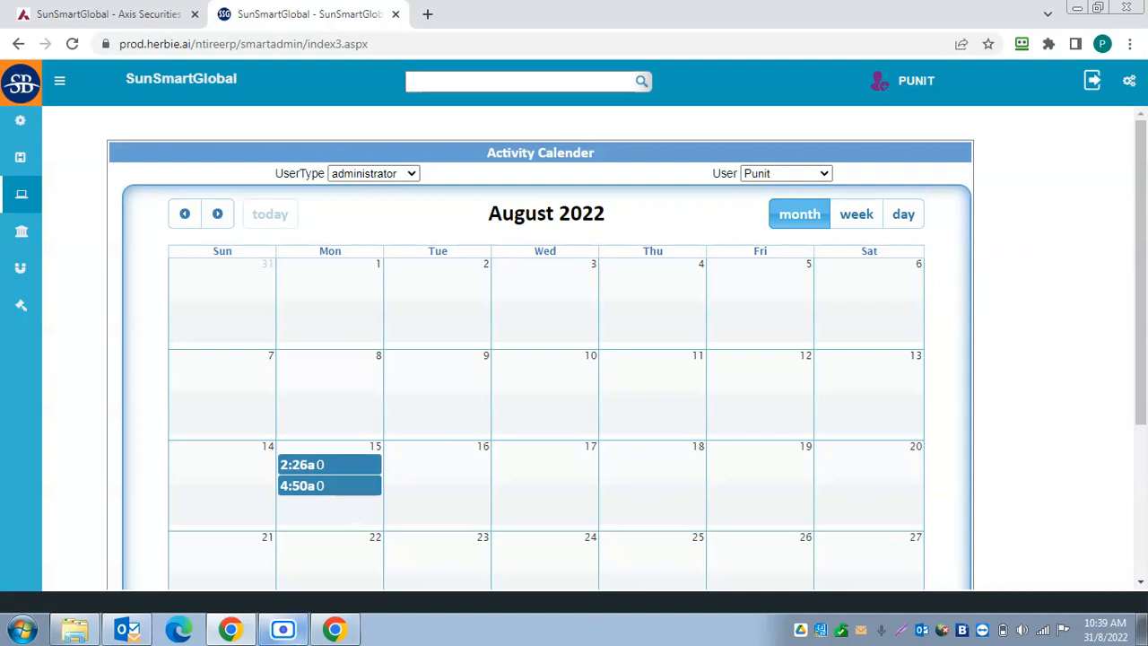
Leave the Activity Calendar and return to the application's home page.
{"action": "mouse_move", "coordinate": [285, 633]}
{"action": "left_click", "coordinate": [11, 83]}
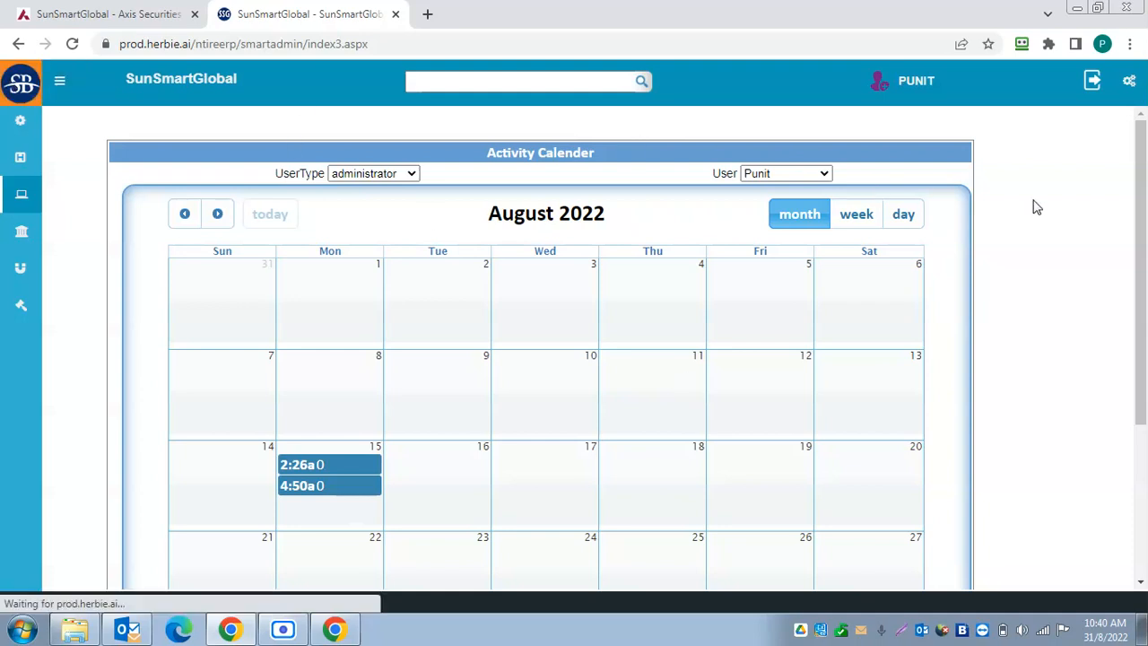